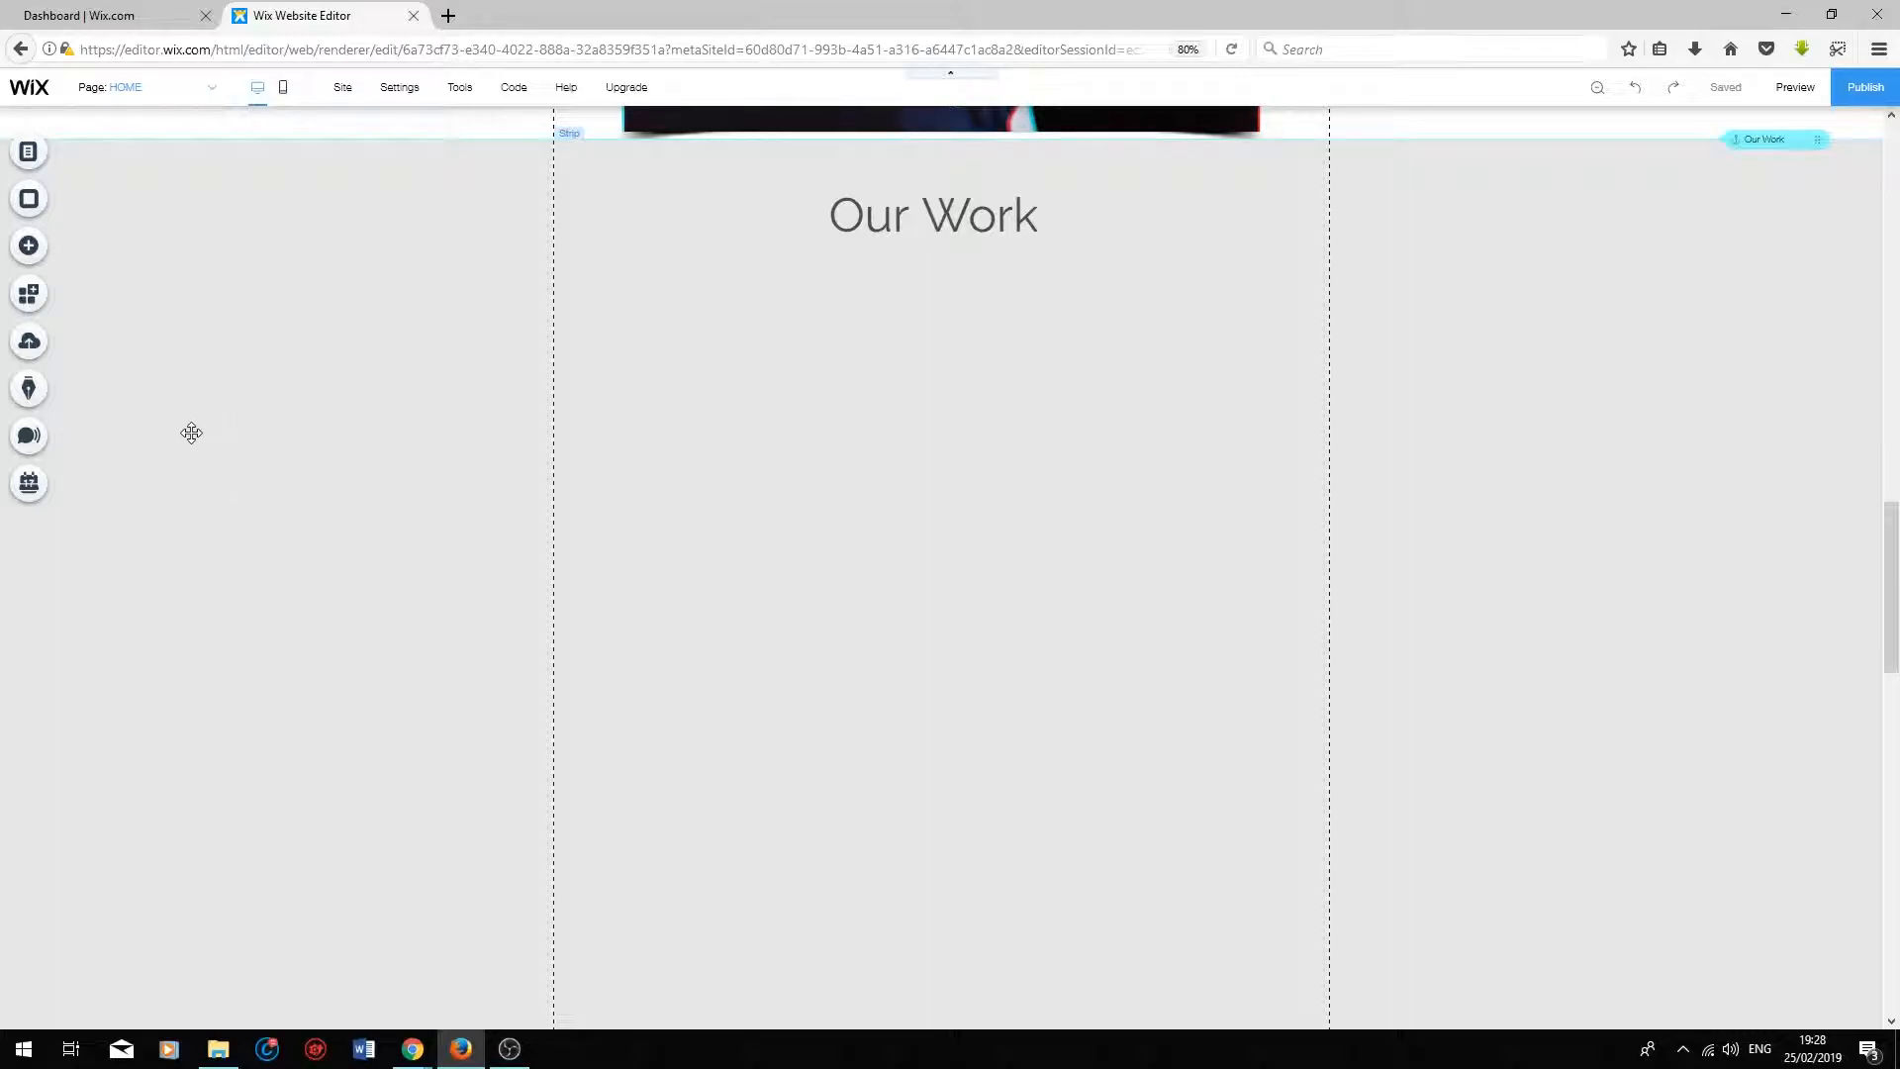
Step: Add a single Video Upload player below the "Our Work" heading and enlarge it
{"action": "left_click", "coordinate": [29, 248]}
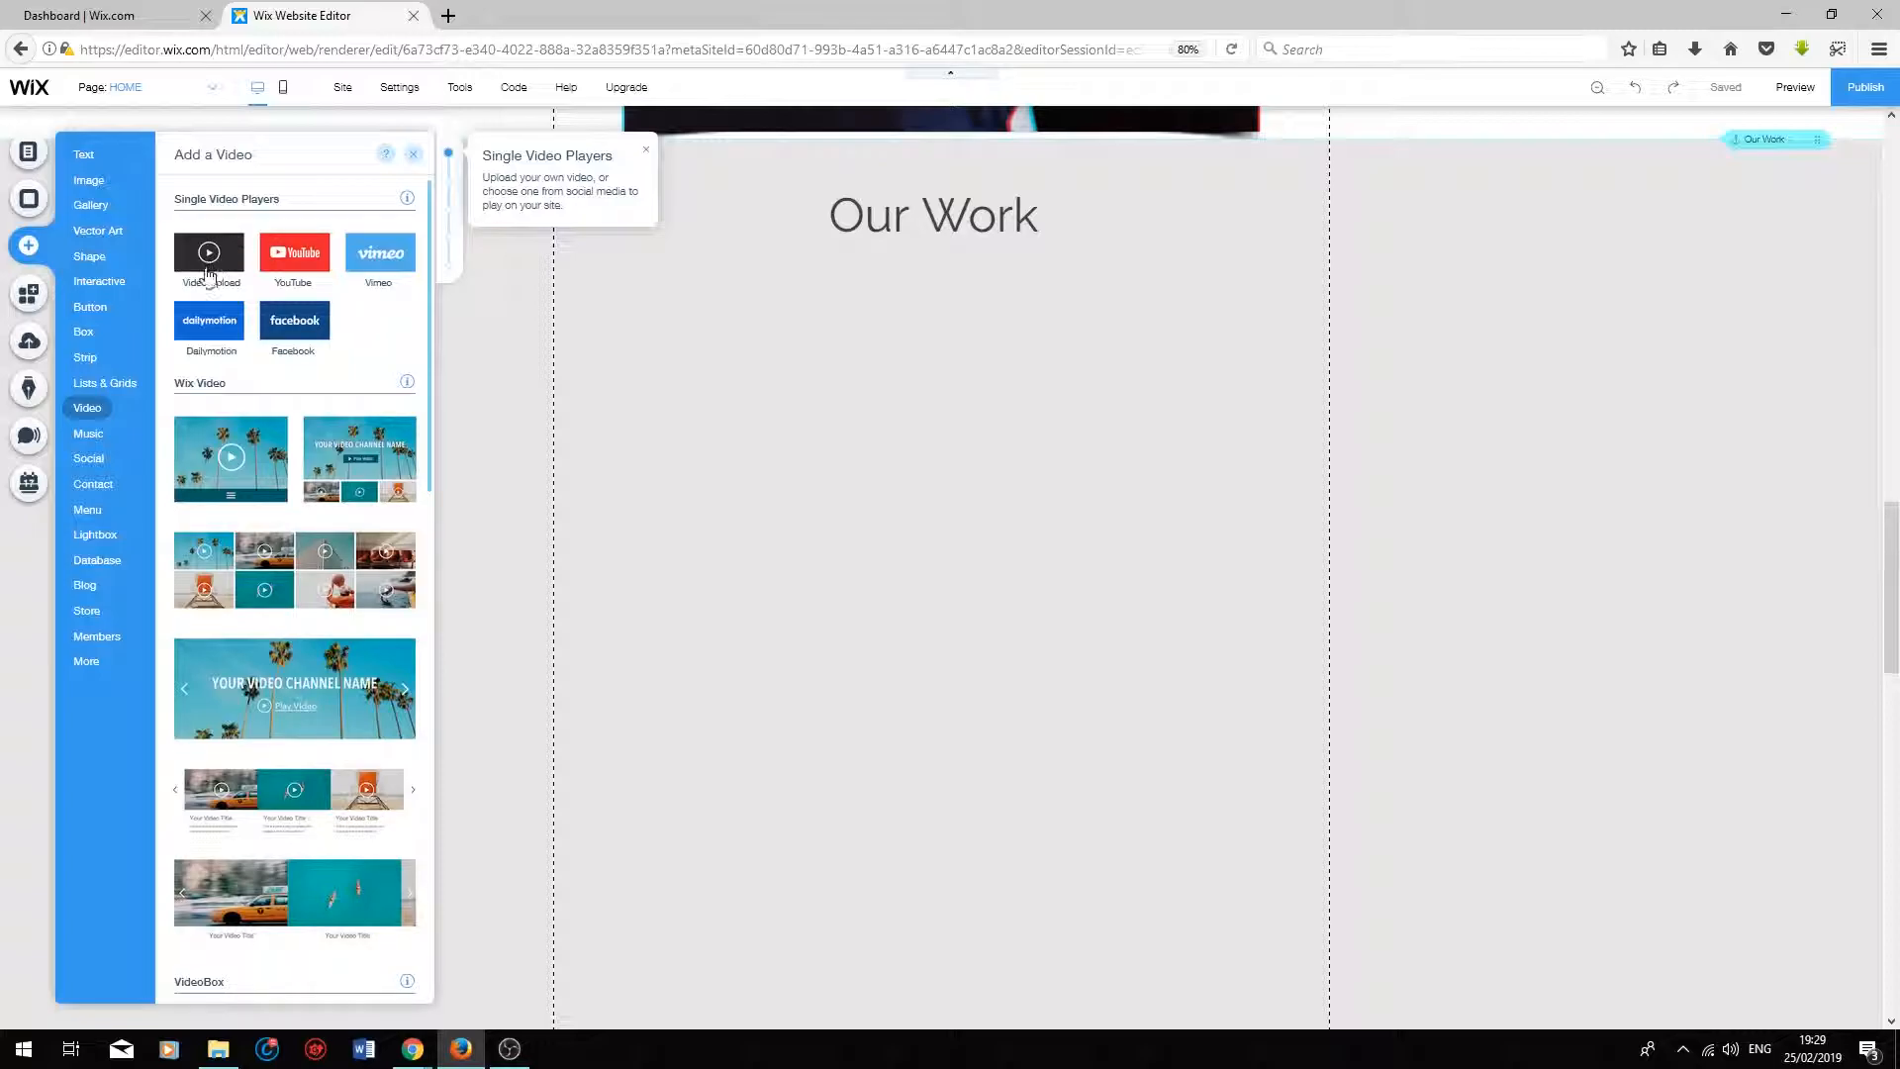
{"action": "left_click_drag", "start_coordinate": [210, 265], "coordinate": [865, 511]}
{"action": "left_click_drag", "start_coordinate": [1136, 615], "coordinate": [1287, 708]}
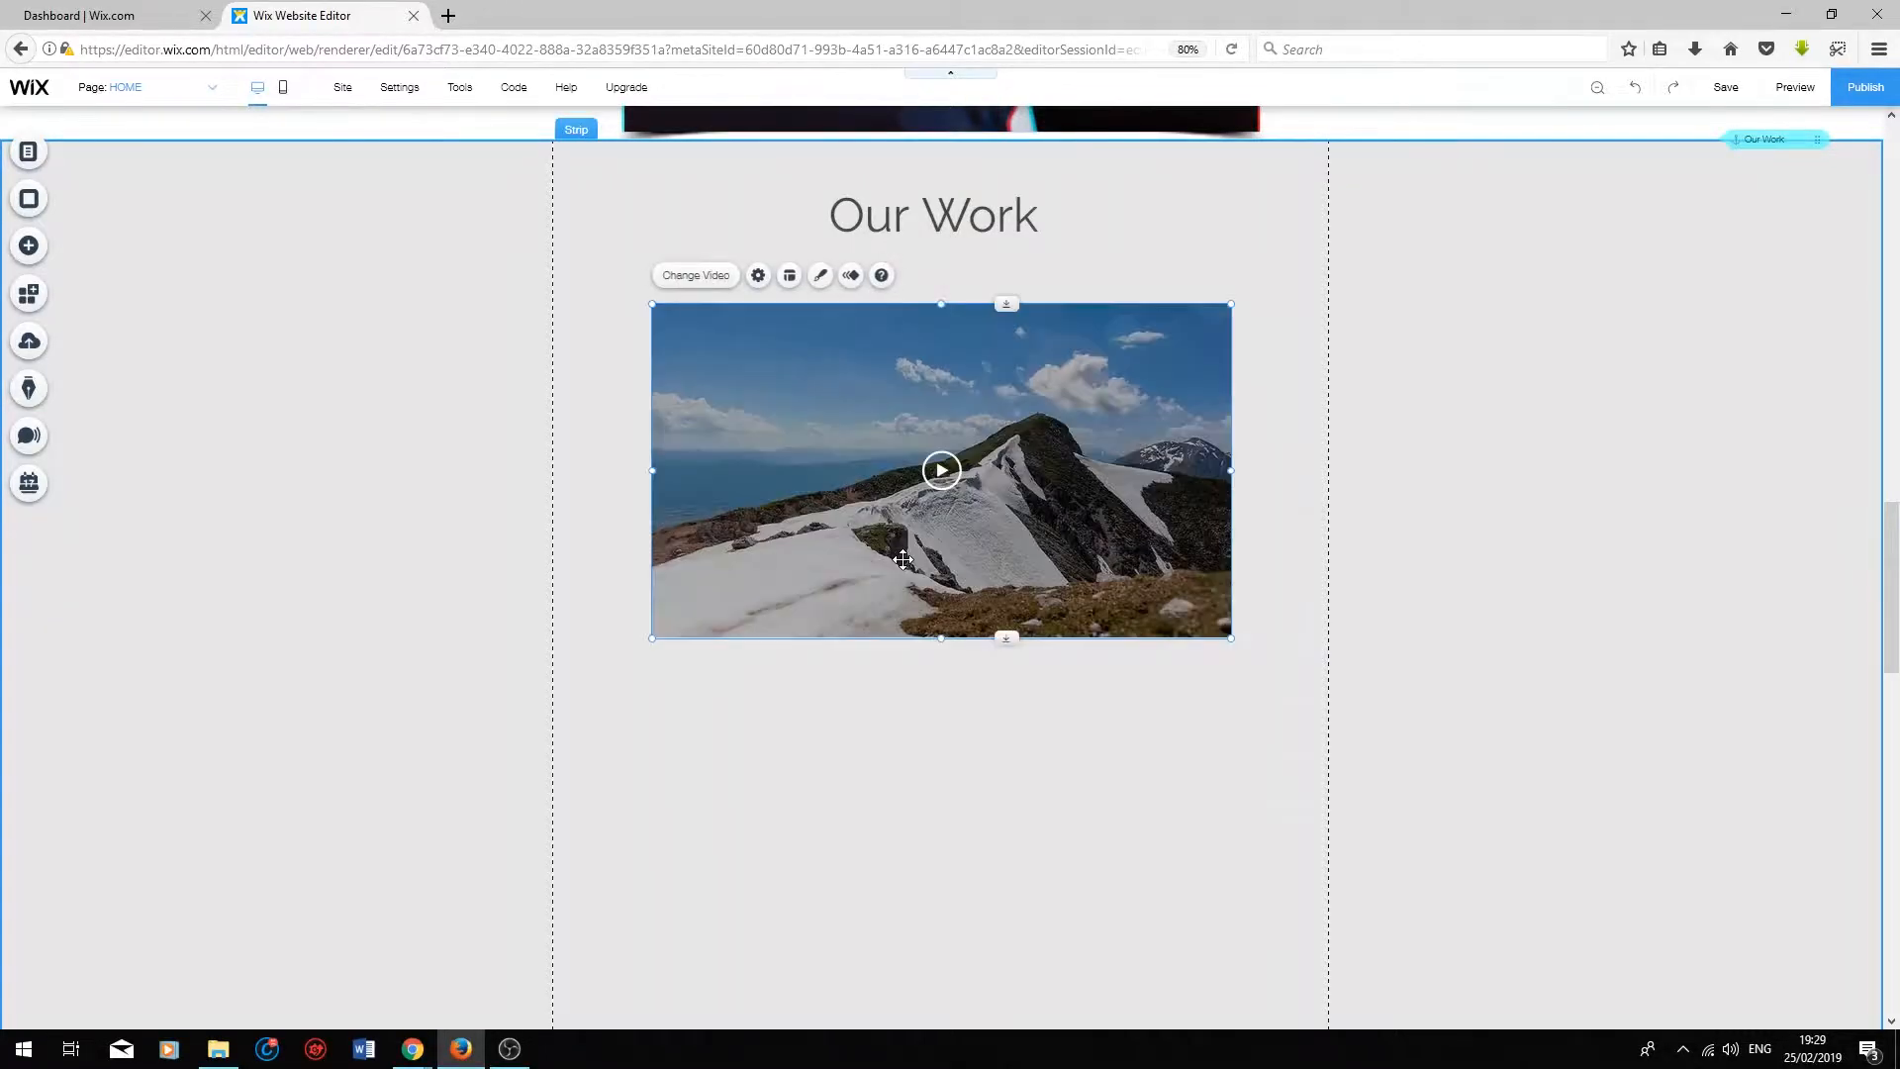
Step: Replace the player's placeholder video with the free Wix video "Chocolate Truffles"
{"action": "left_click", "coordinate": [697, 277]}
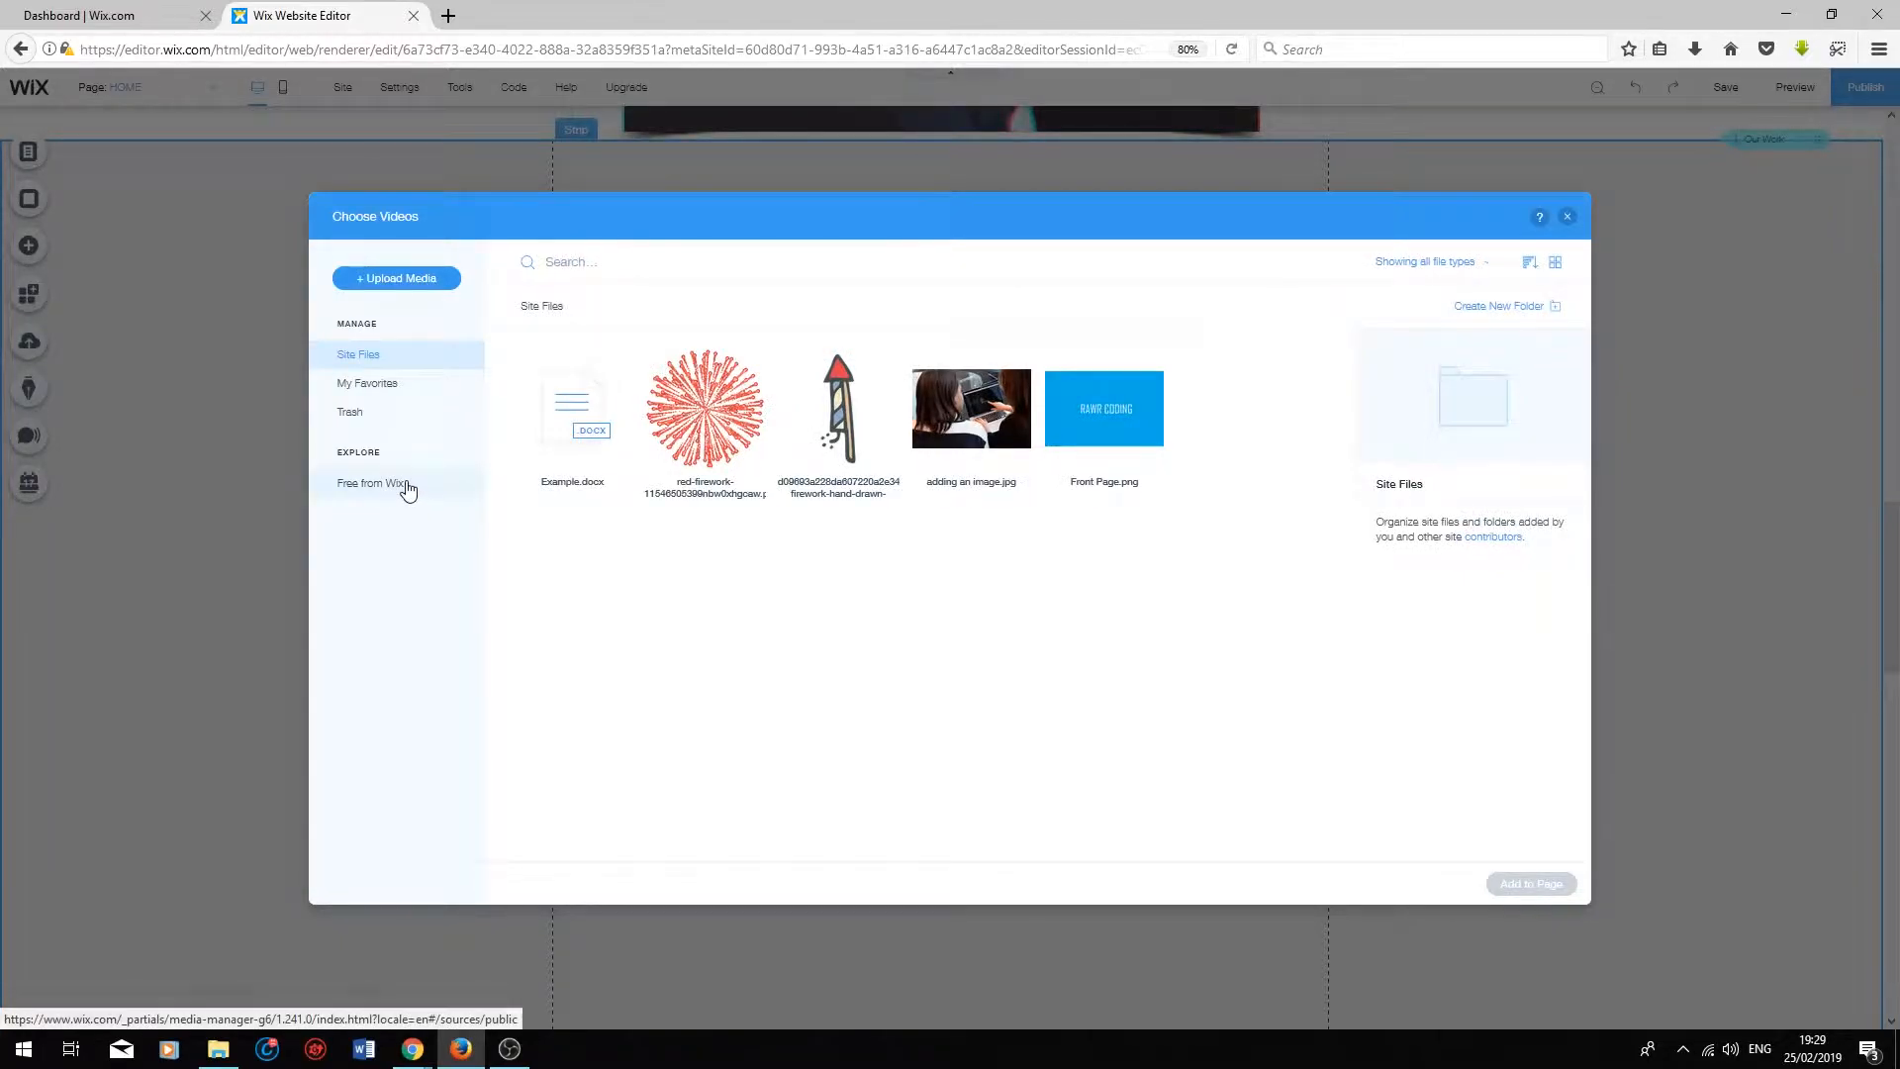
{"action": "left_click", "coordinate": [404, 485]}
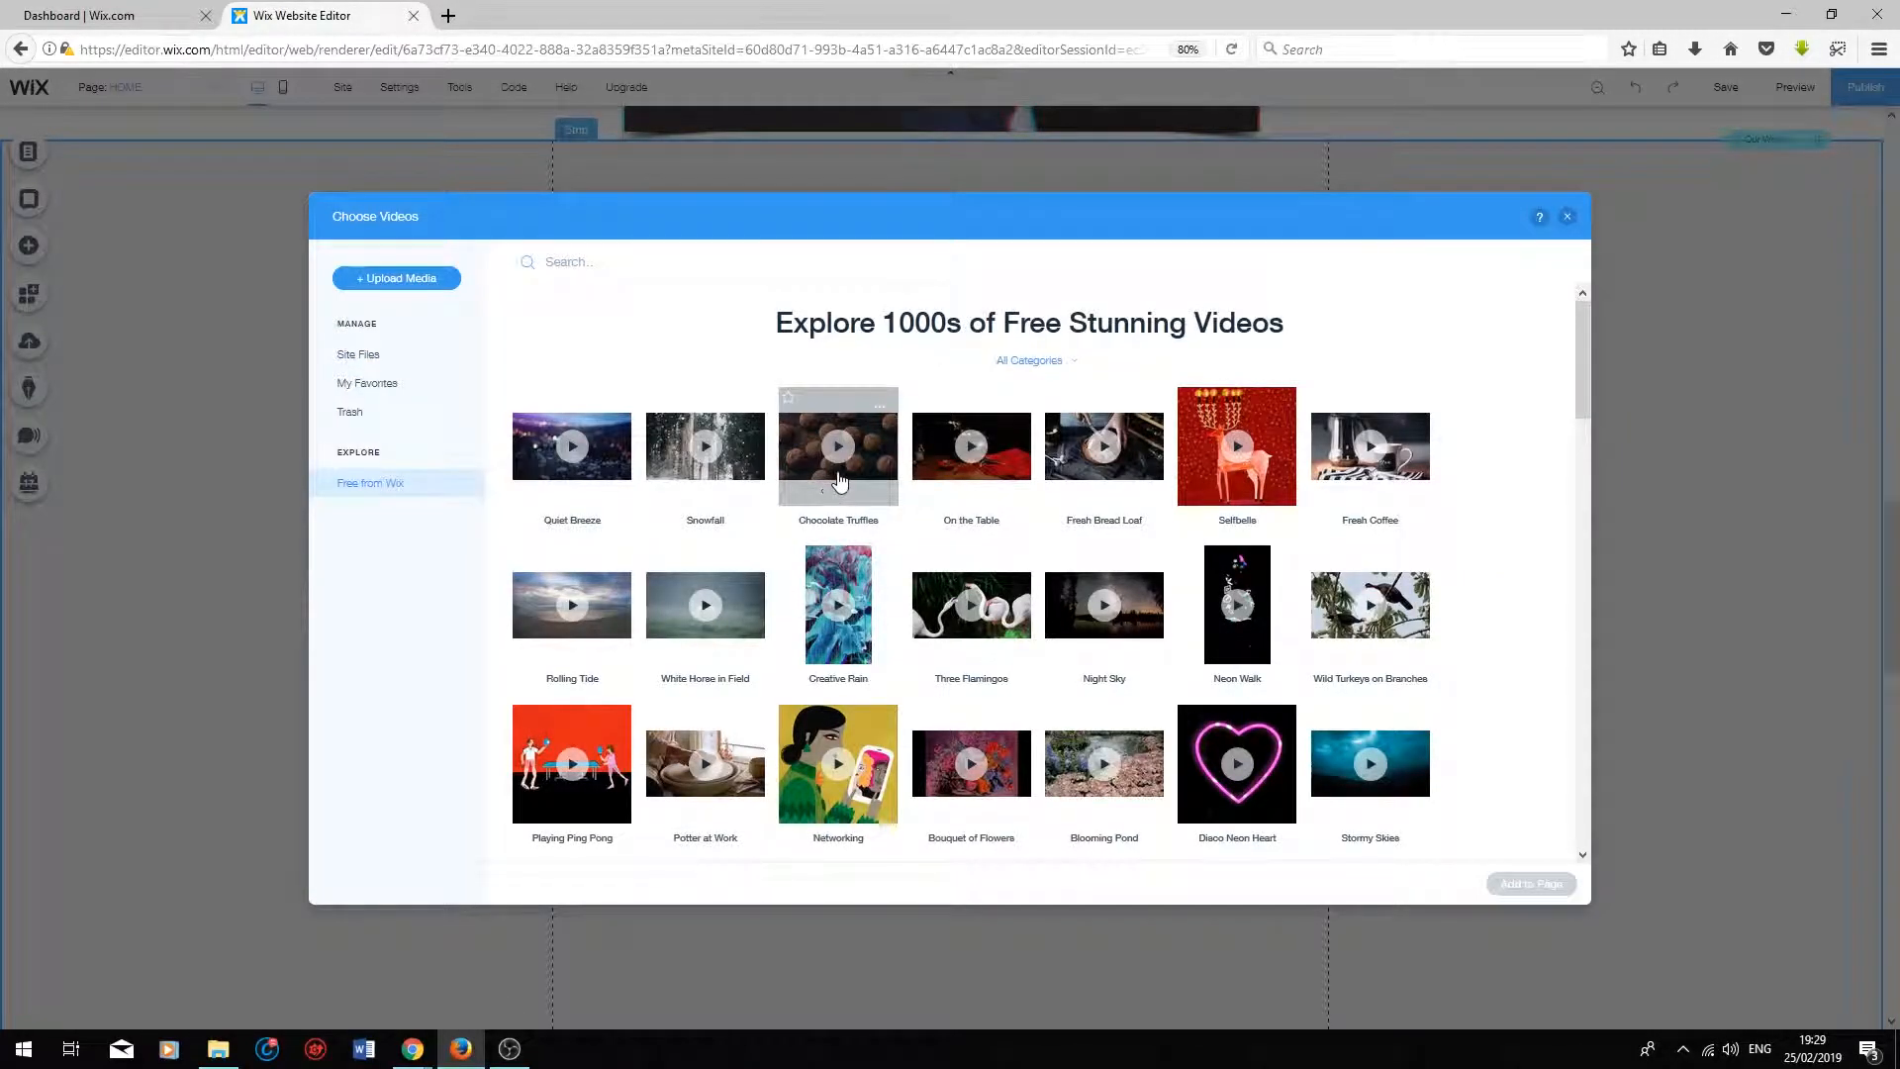
{"action": "left_click", "coordinate": [832, 482]}
{"action": "left_click", "coordinate": [1532, 884]}
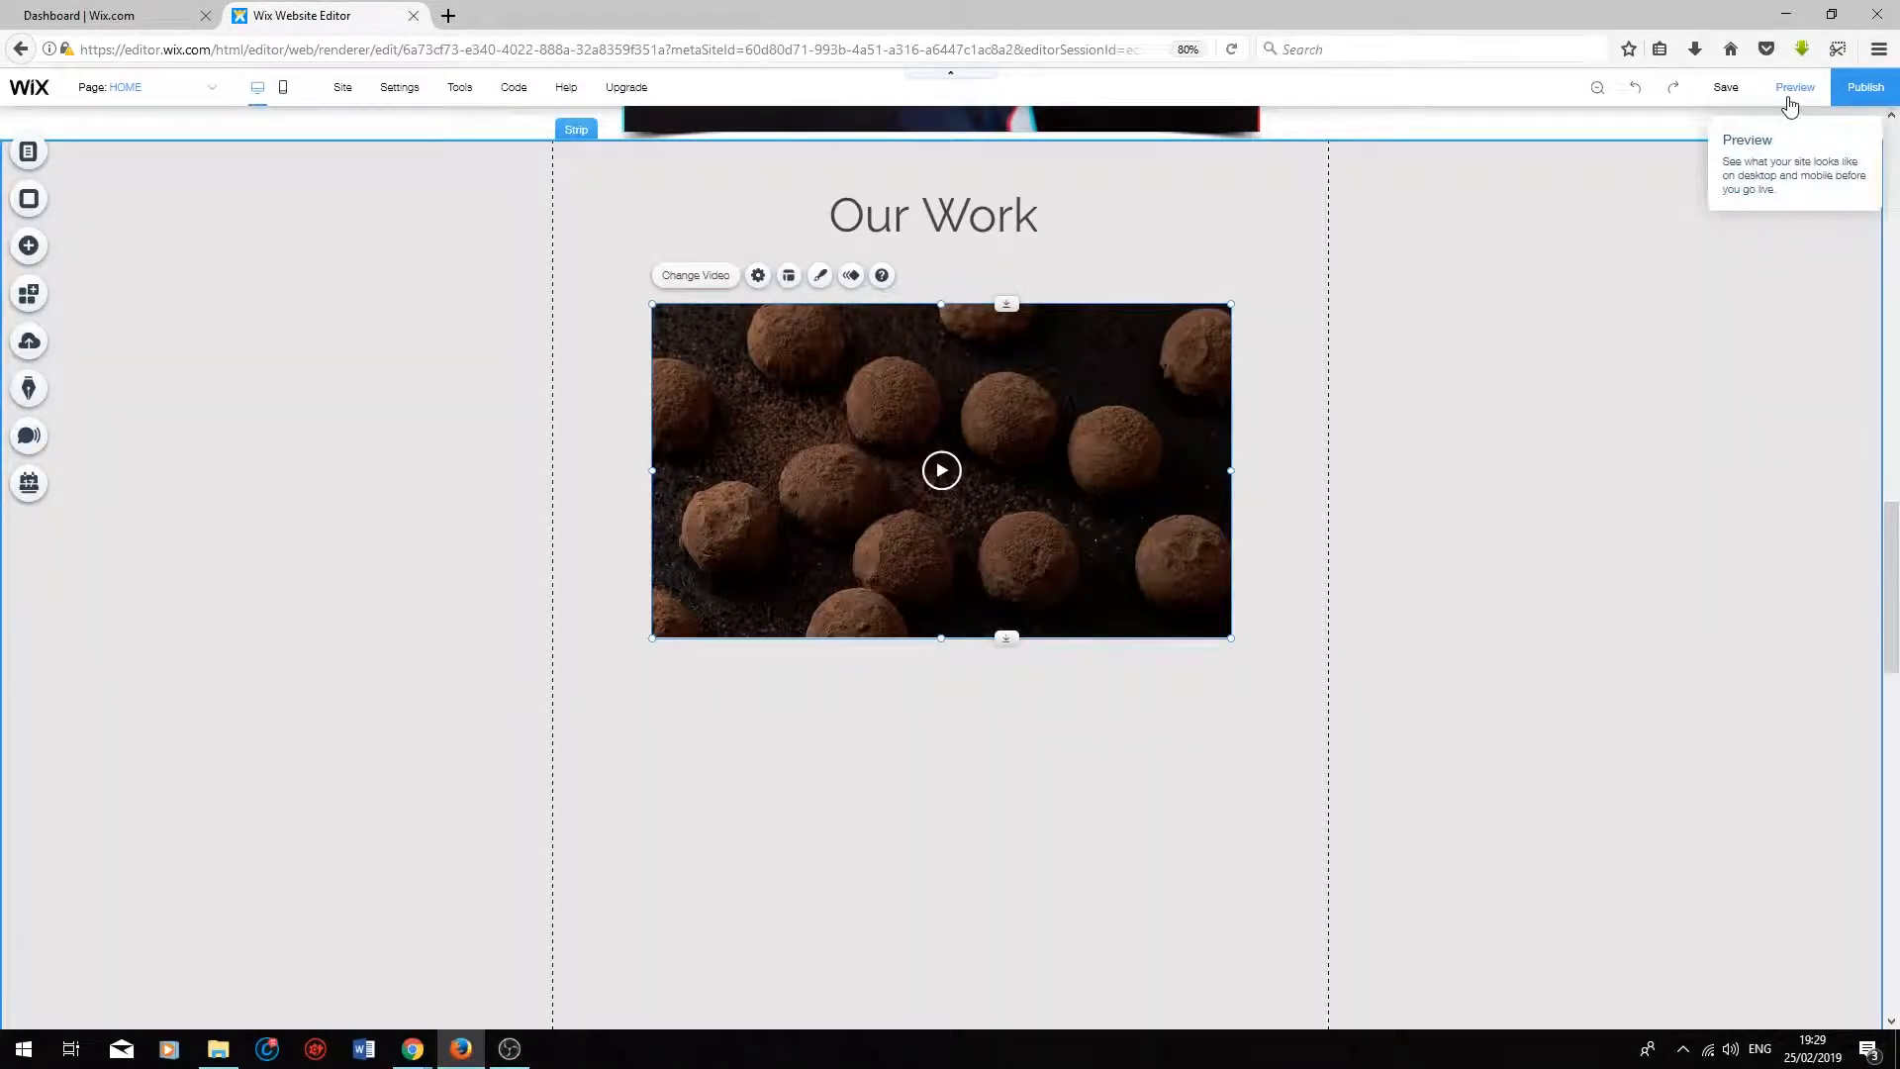
Step: Preview the page, play and pause the truffles video, and return to the editor
{"action": "left_click", "coordinate": [1791, 91]}
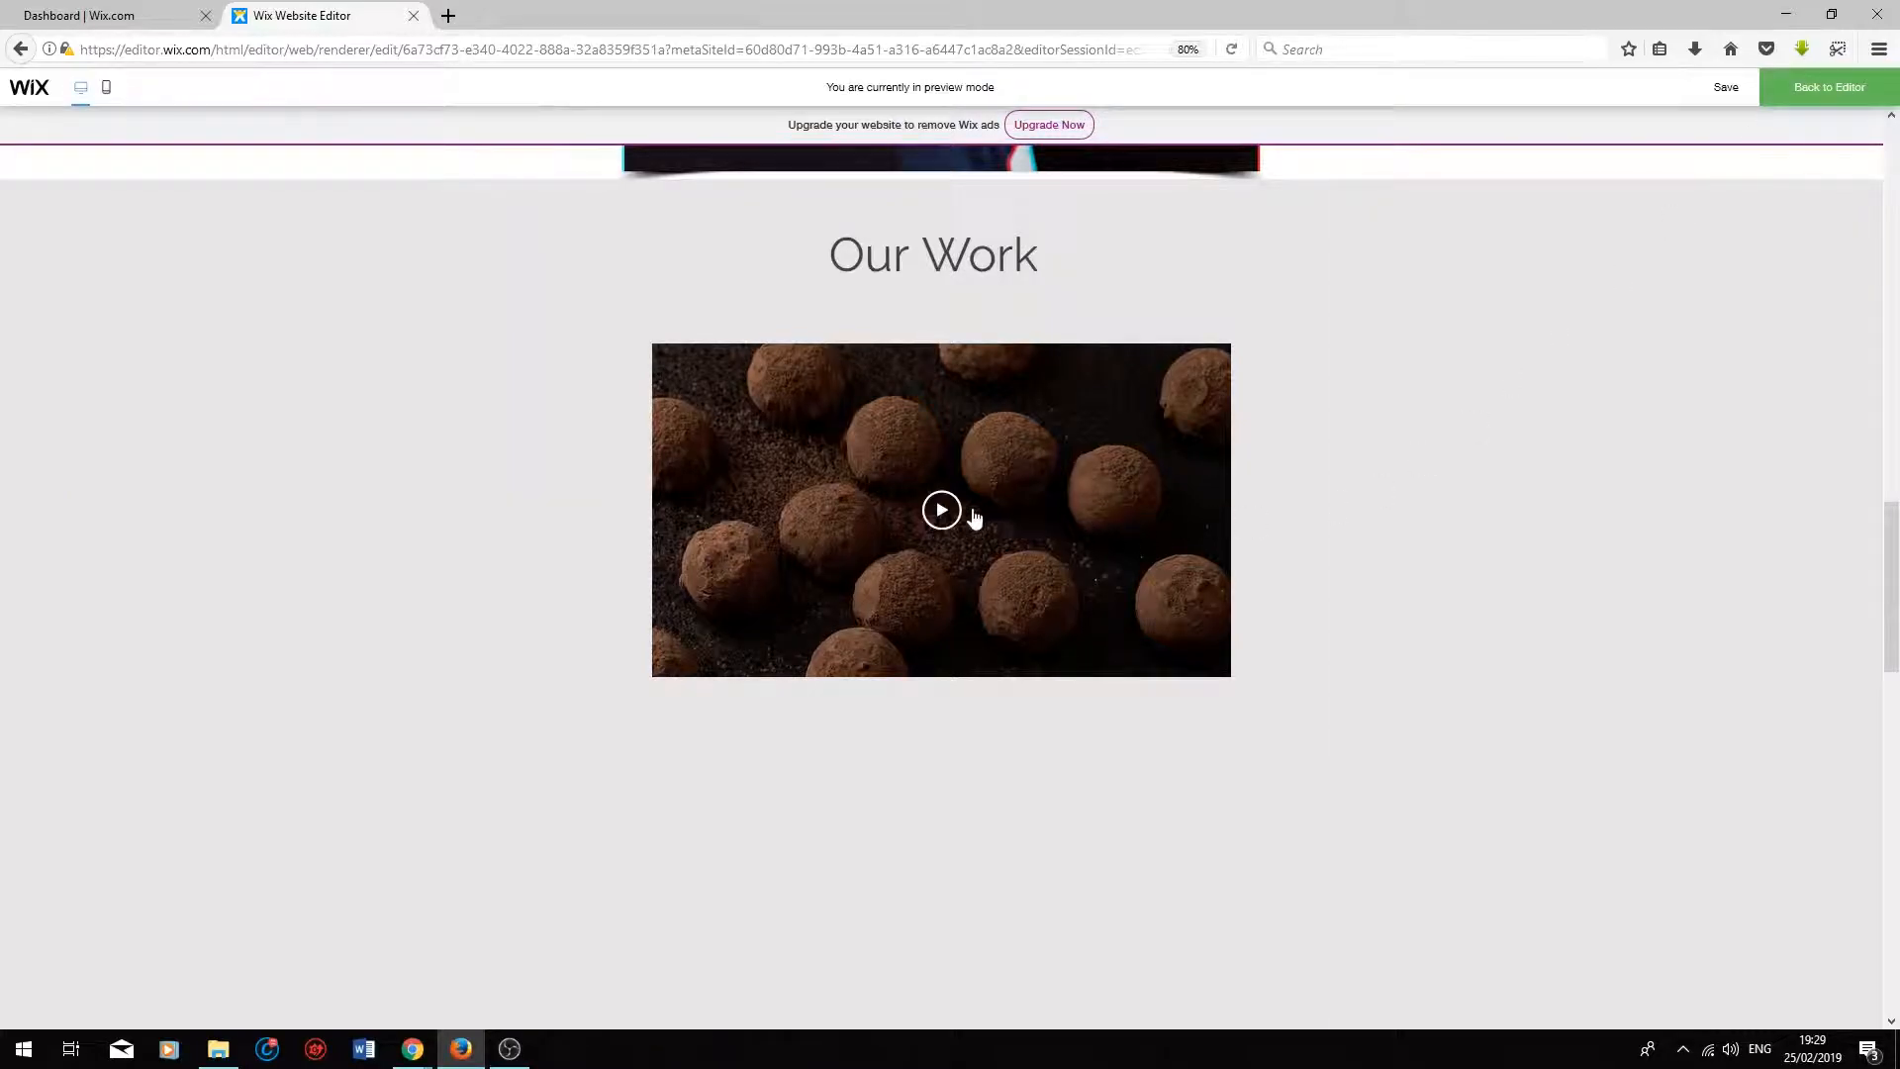
{"action": "left_click", "coordinate": [957, 519]}
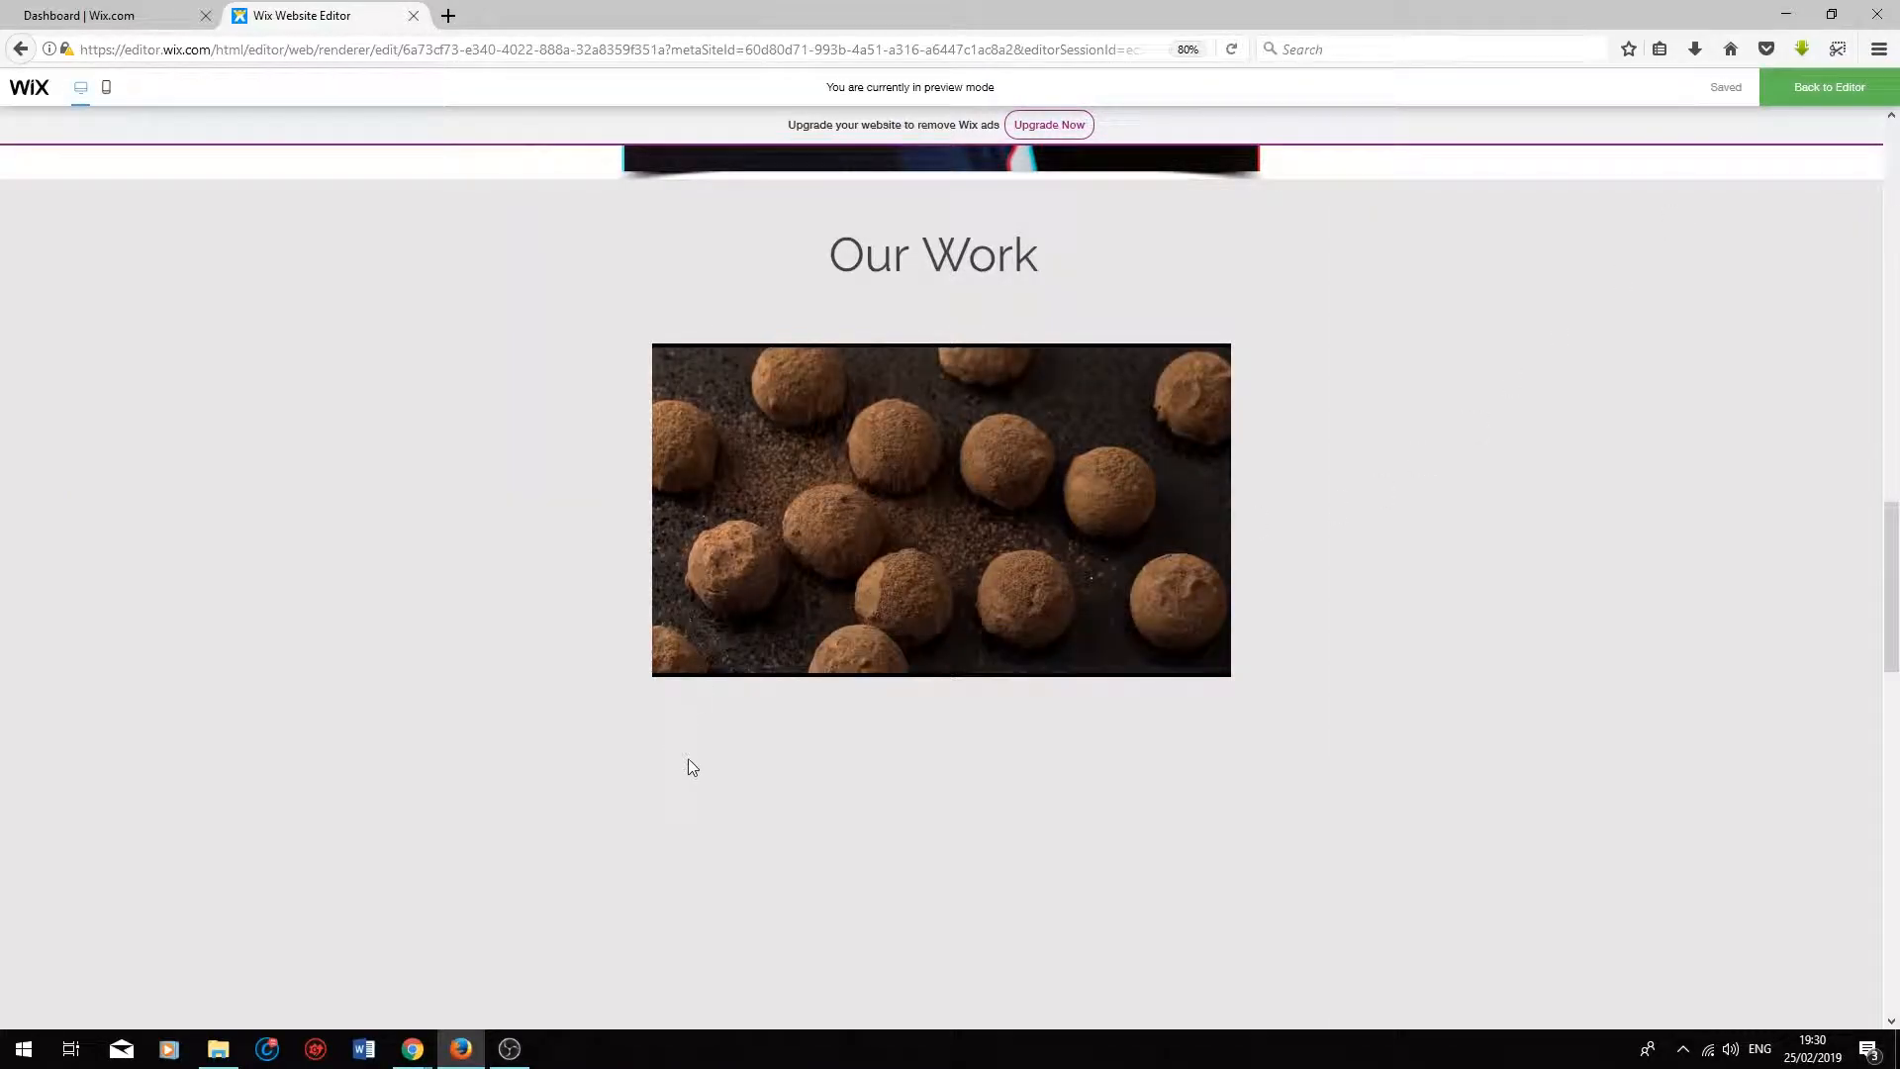
{"action": "left_click", "coordinate": [672, 655]}
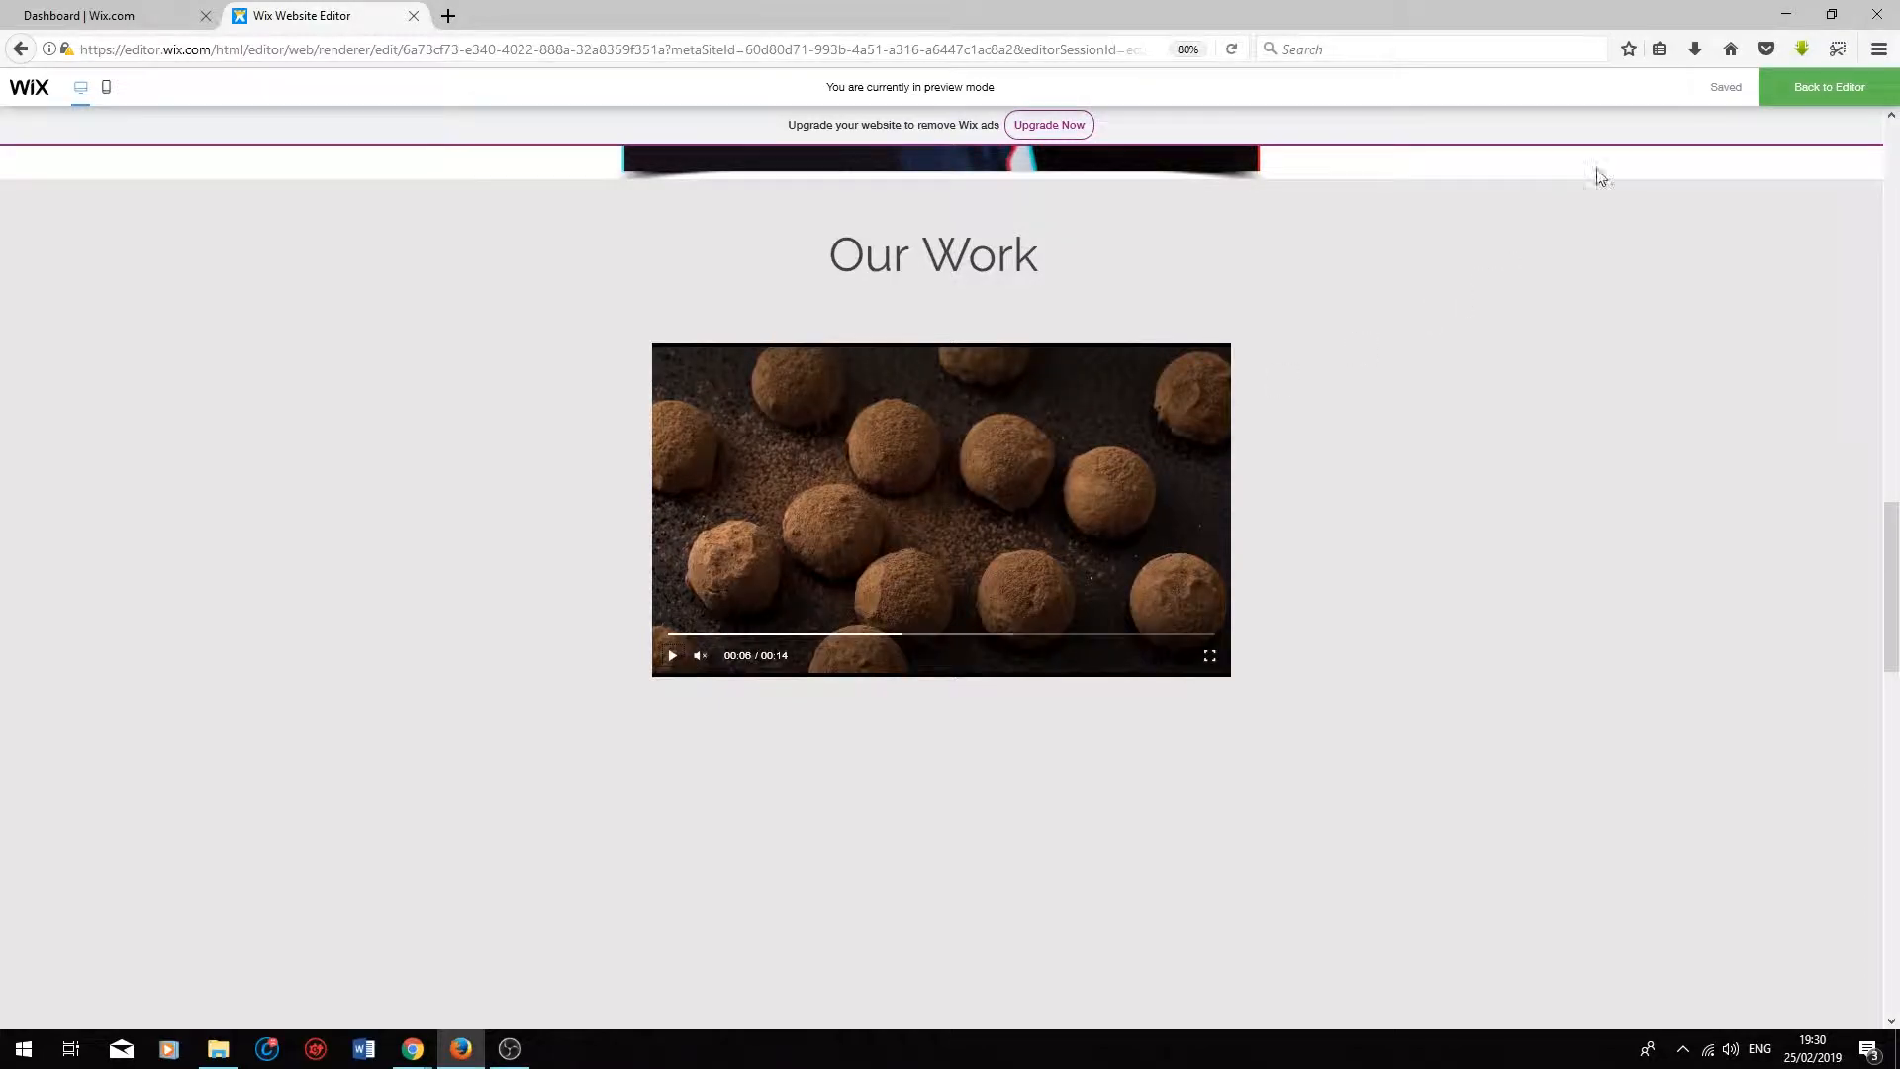
{"action": "left_click", "coordinate": [1838, 99]}
Step: Show the video's title in its layout and set it to "Chocolate Truffles"
{"action": "left_click", "coordinate": [770, 326]}
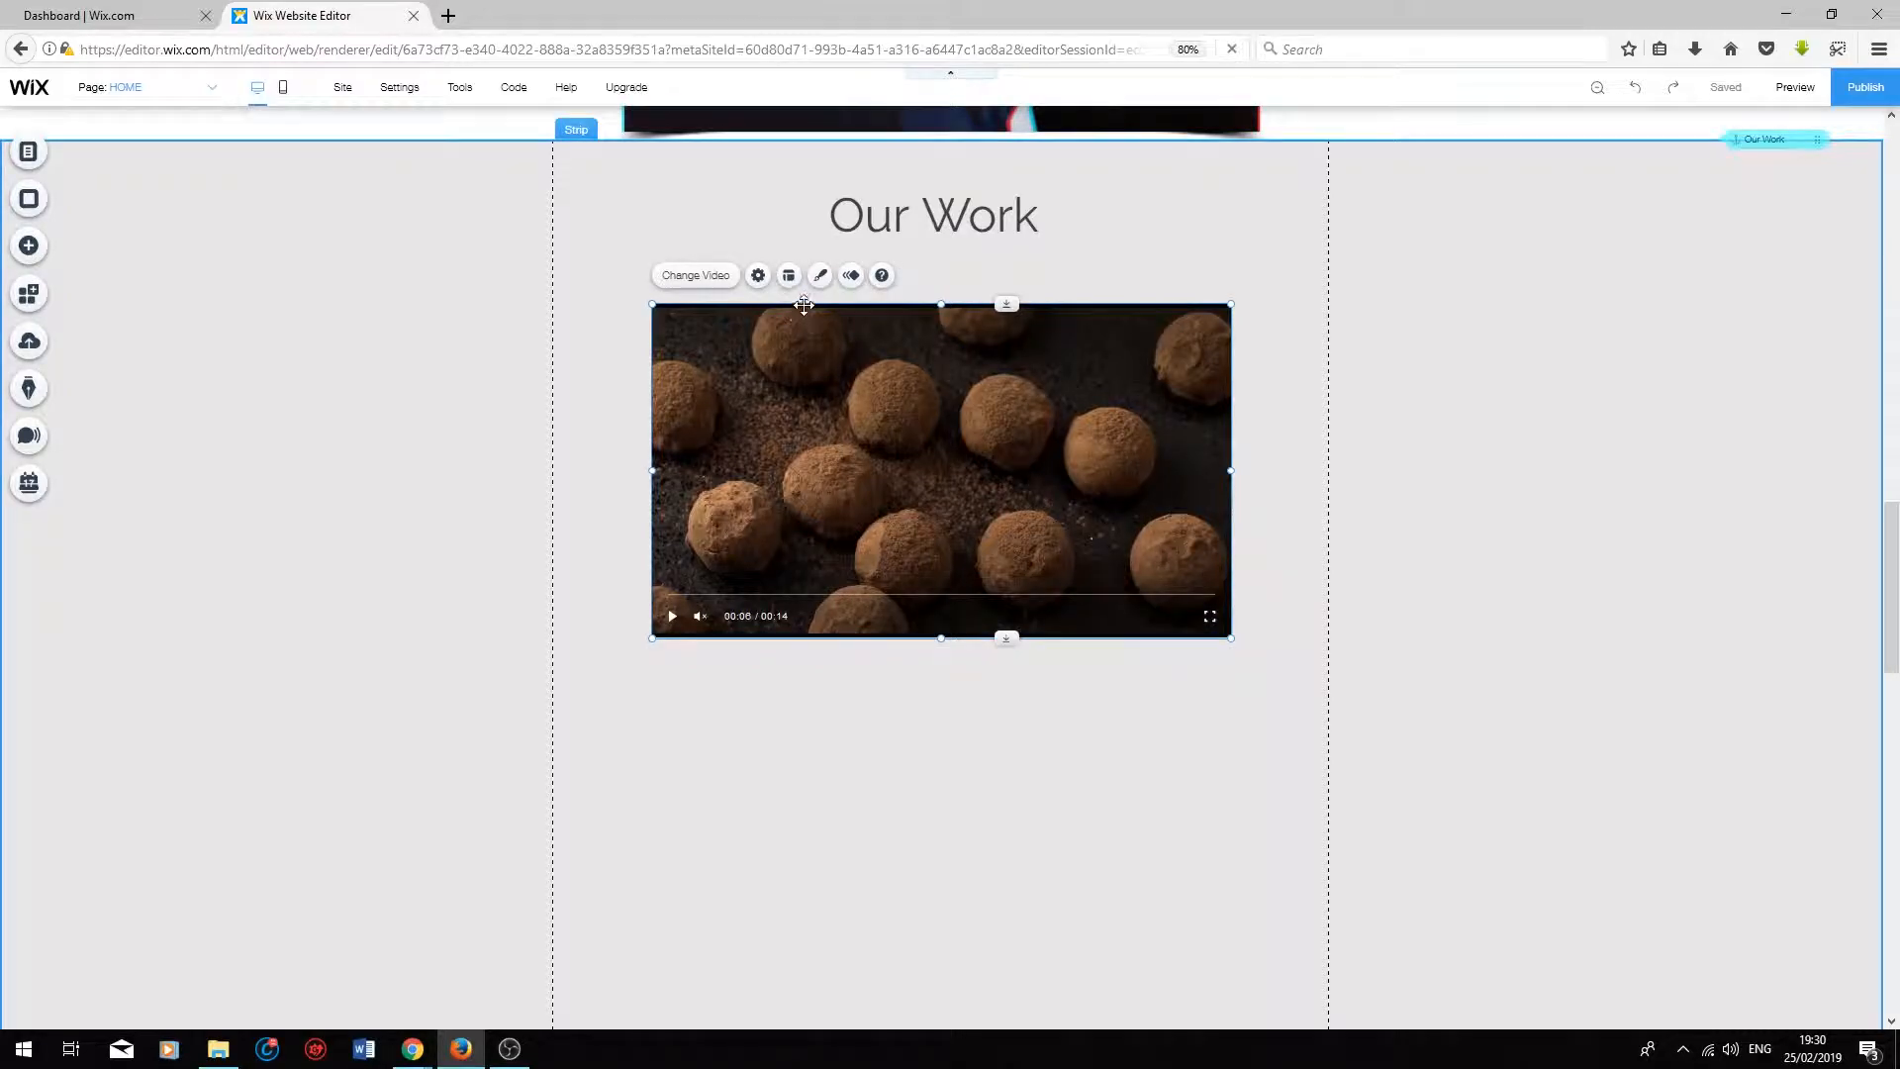
{"action": "left_click", "coordinate": [789, 276]}
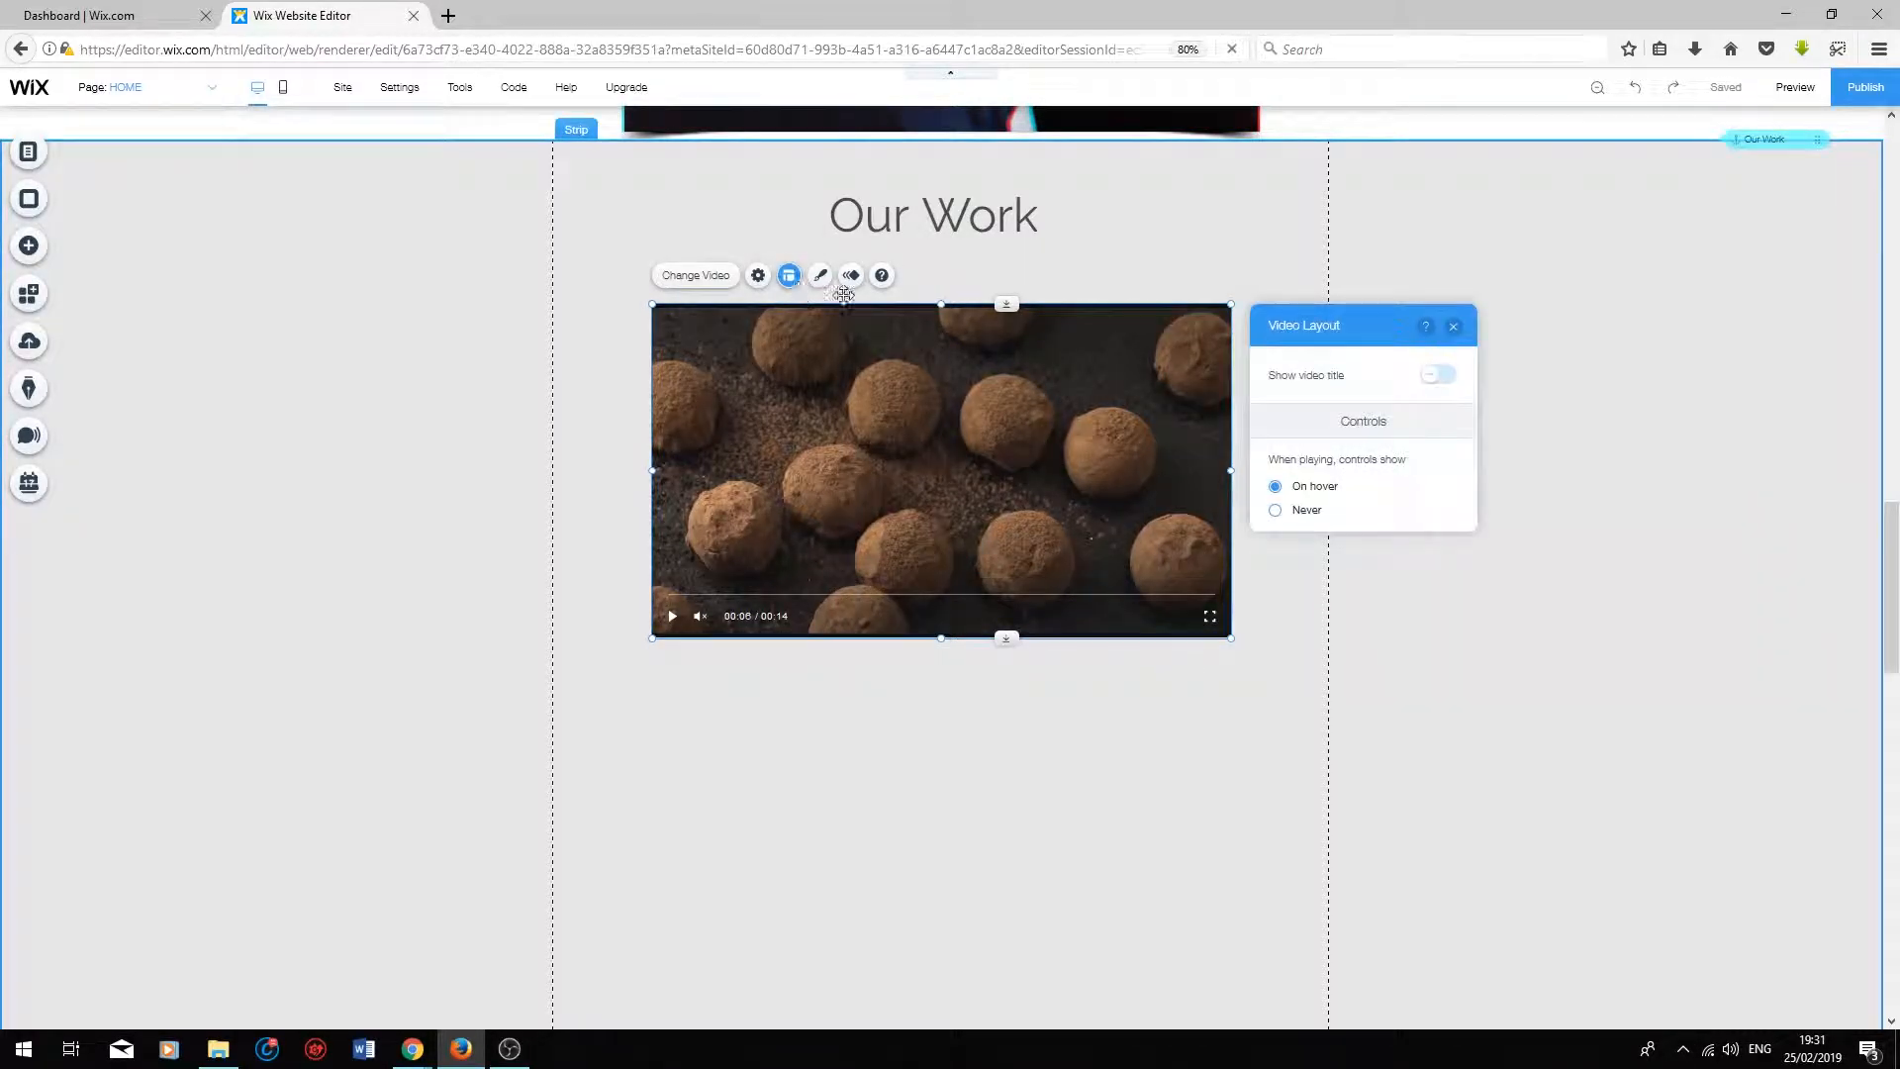
{"action": "left_click", "coordinate": [1438, 376]}
{"action": "left_click", "coordinate": [1344, 456]}
{"action": "type", "text": "Ch"}
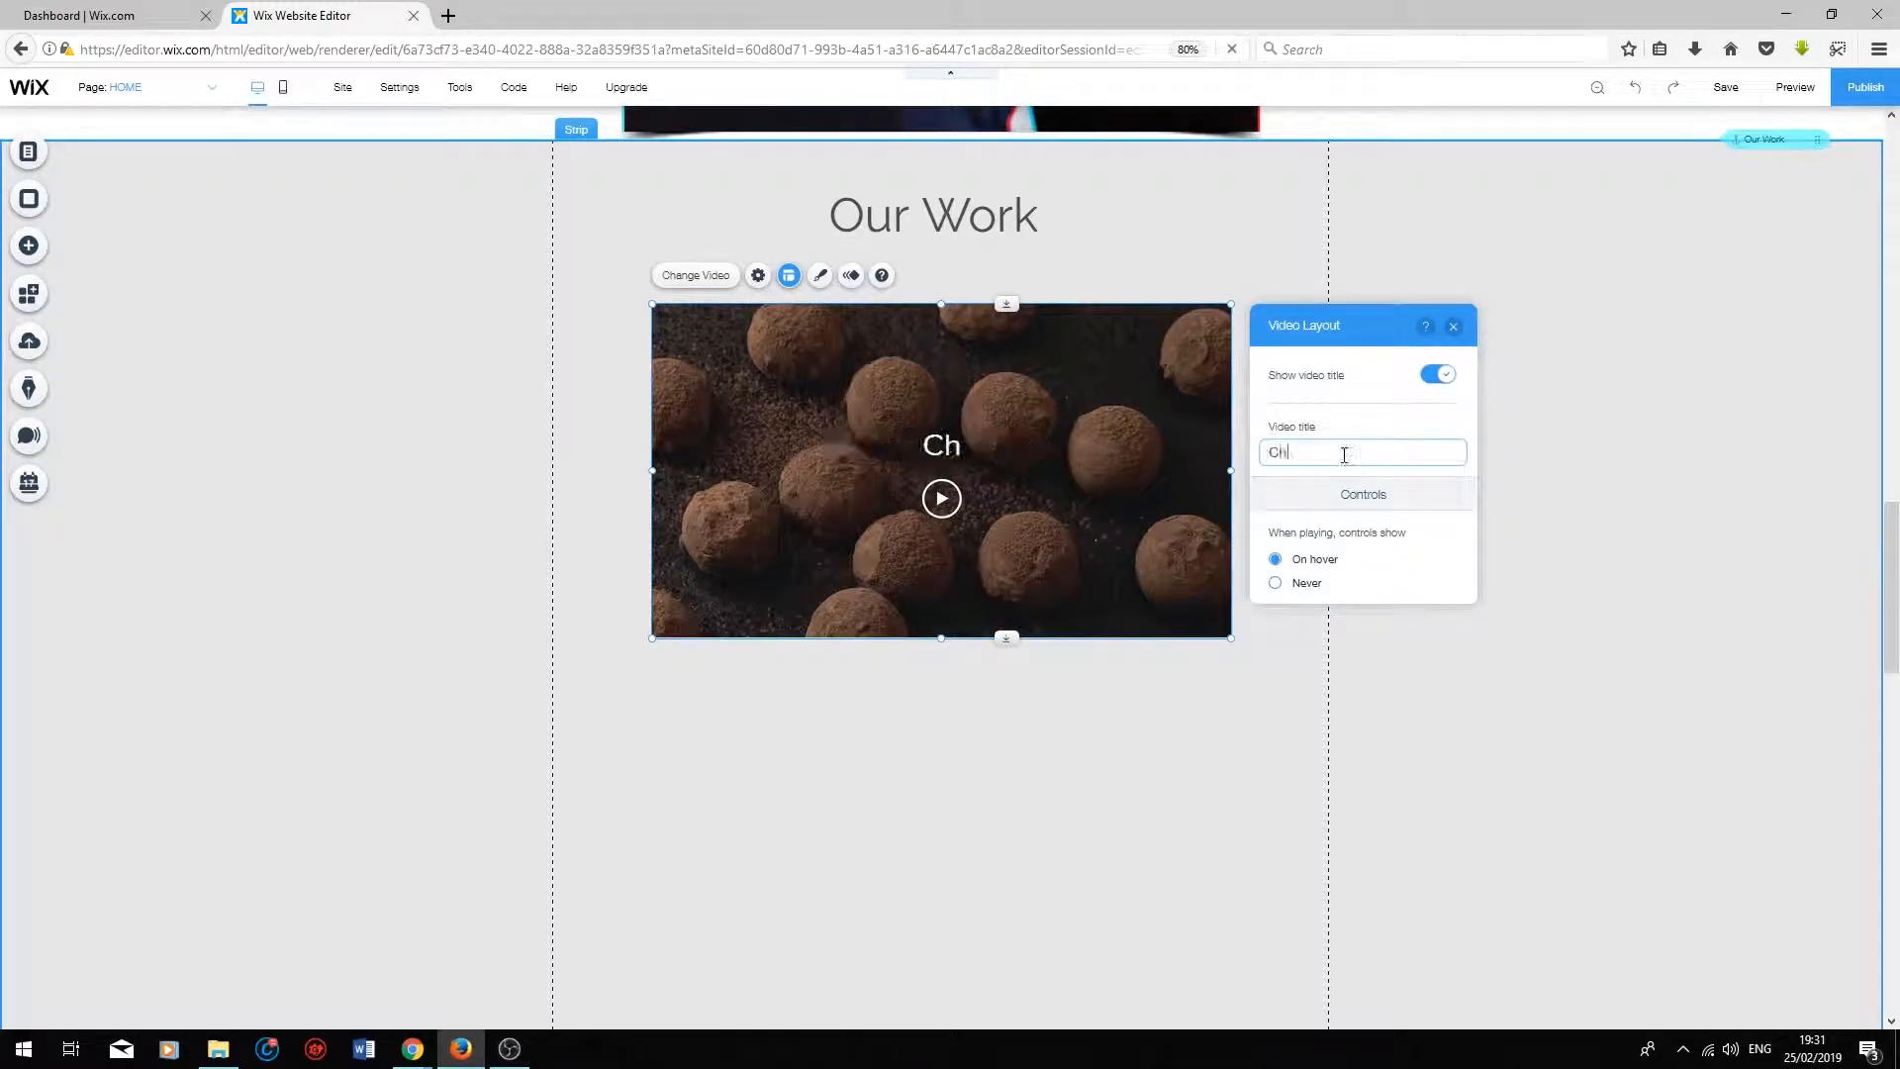
{"action": "type", "text": "ocolate Truffles"}
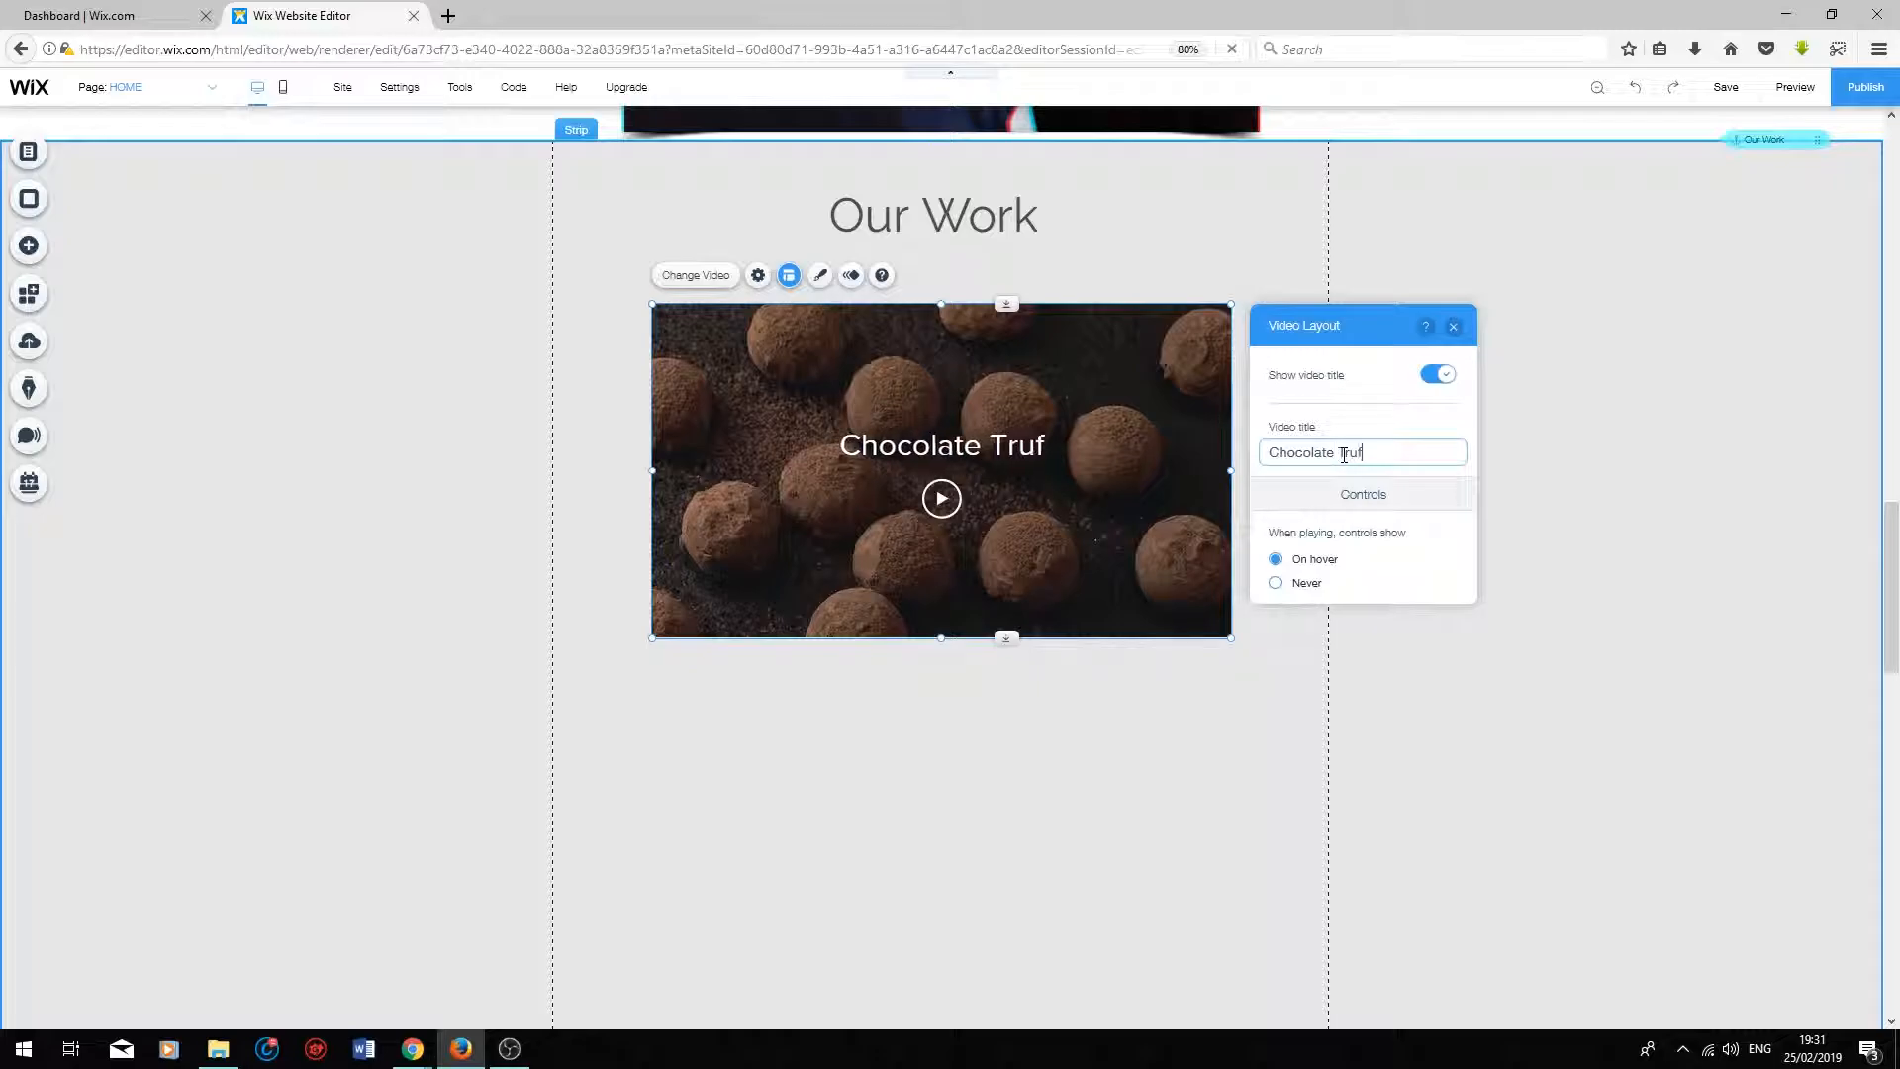
{"action": "left_click", "coordinate": [1288, 679]}
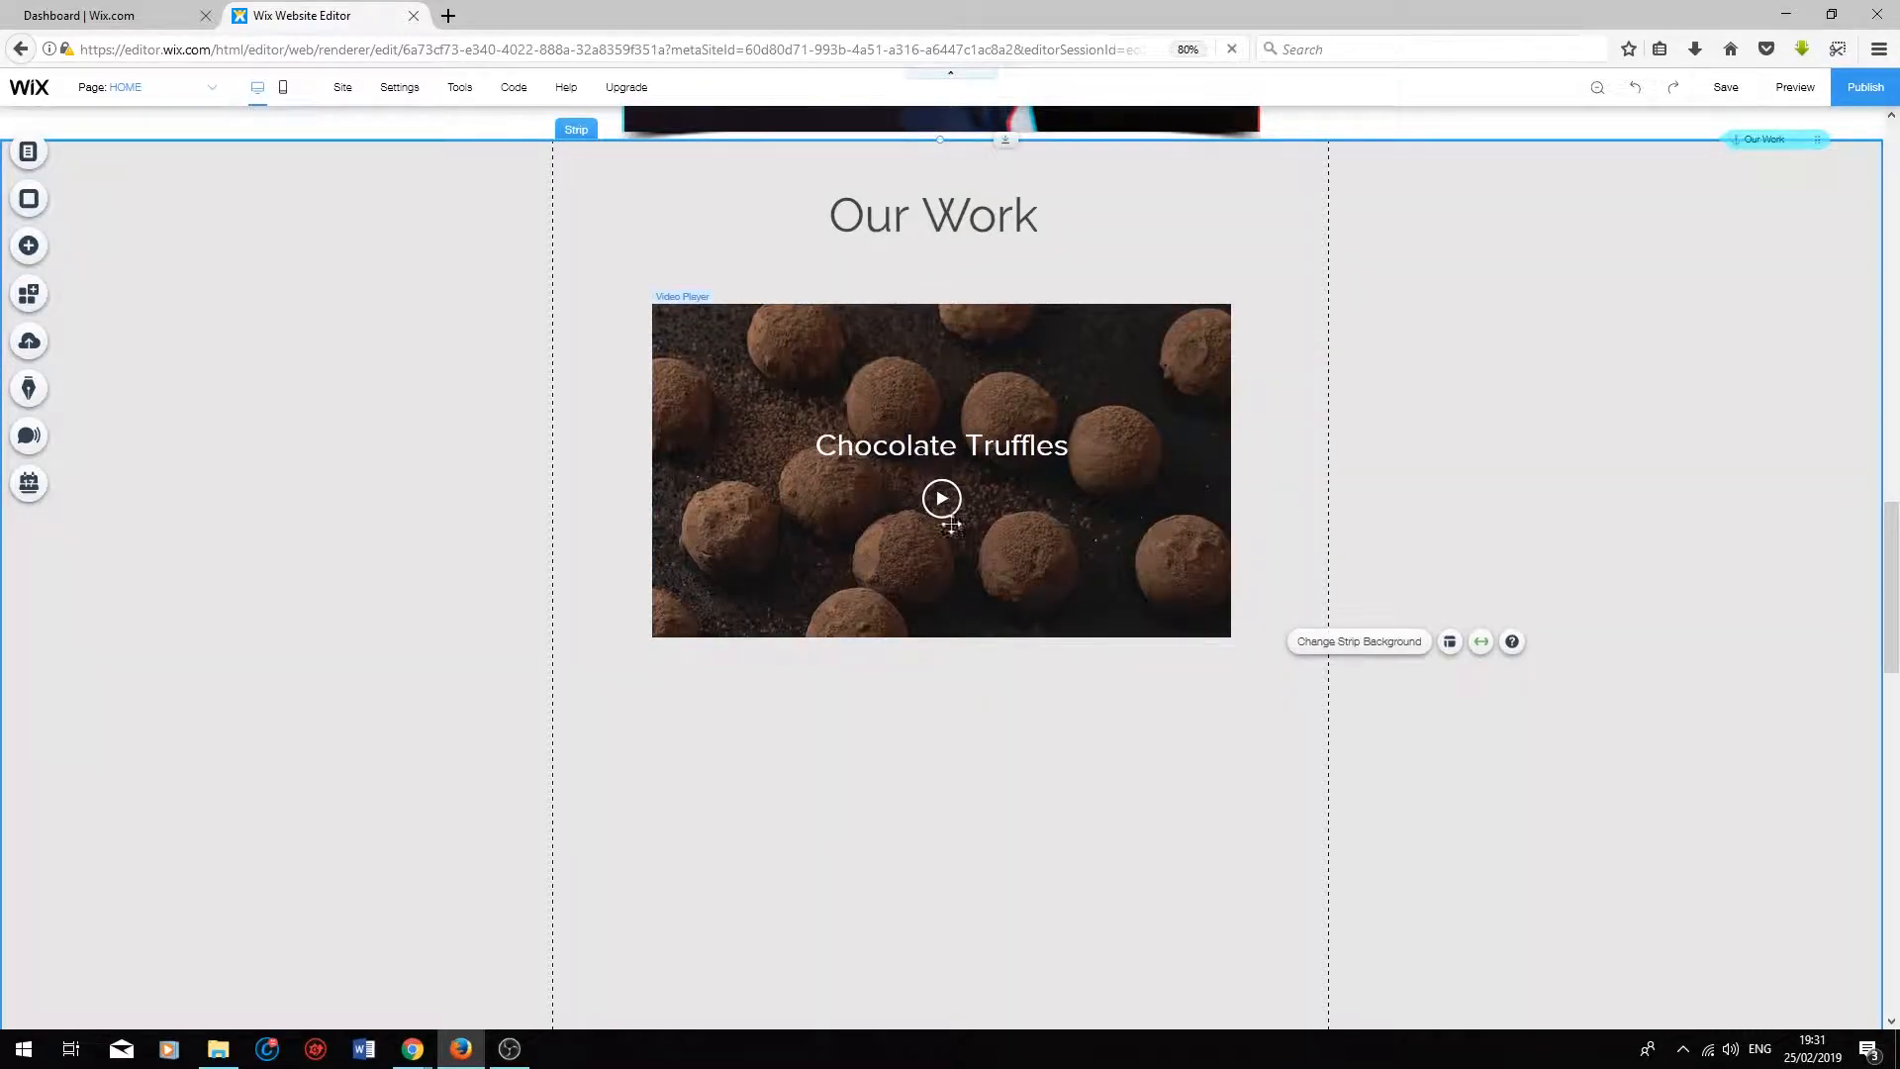
Step: Change the video's overlay colour to red #FF4040 and adjust it to a low opacity
{"action": "left_click", "coordinate": [930, 414]}
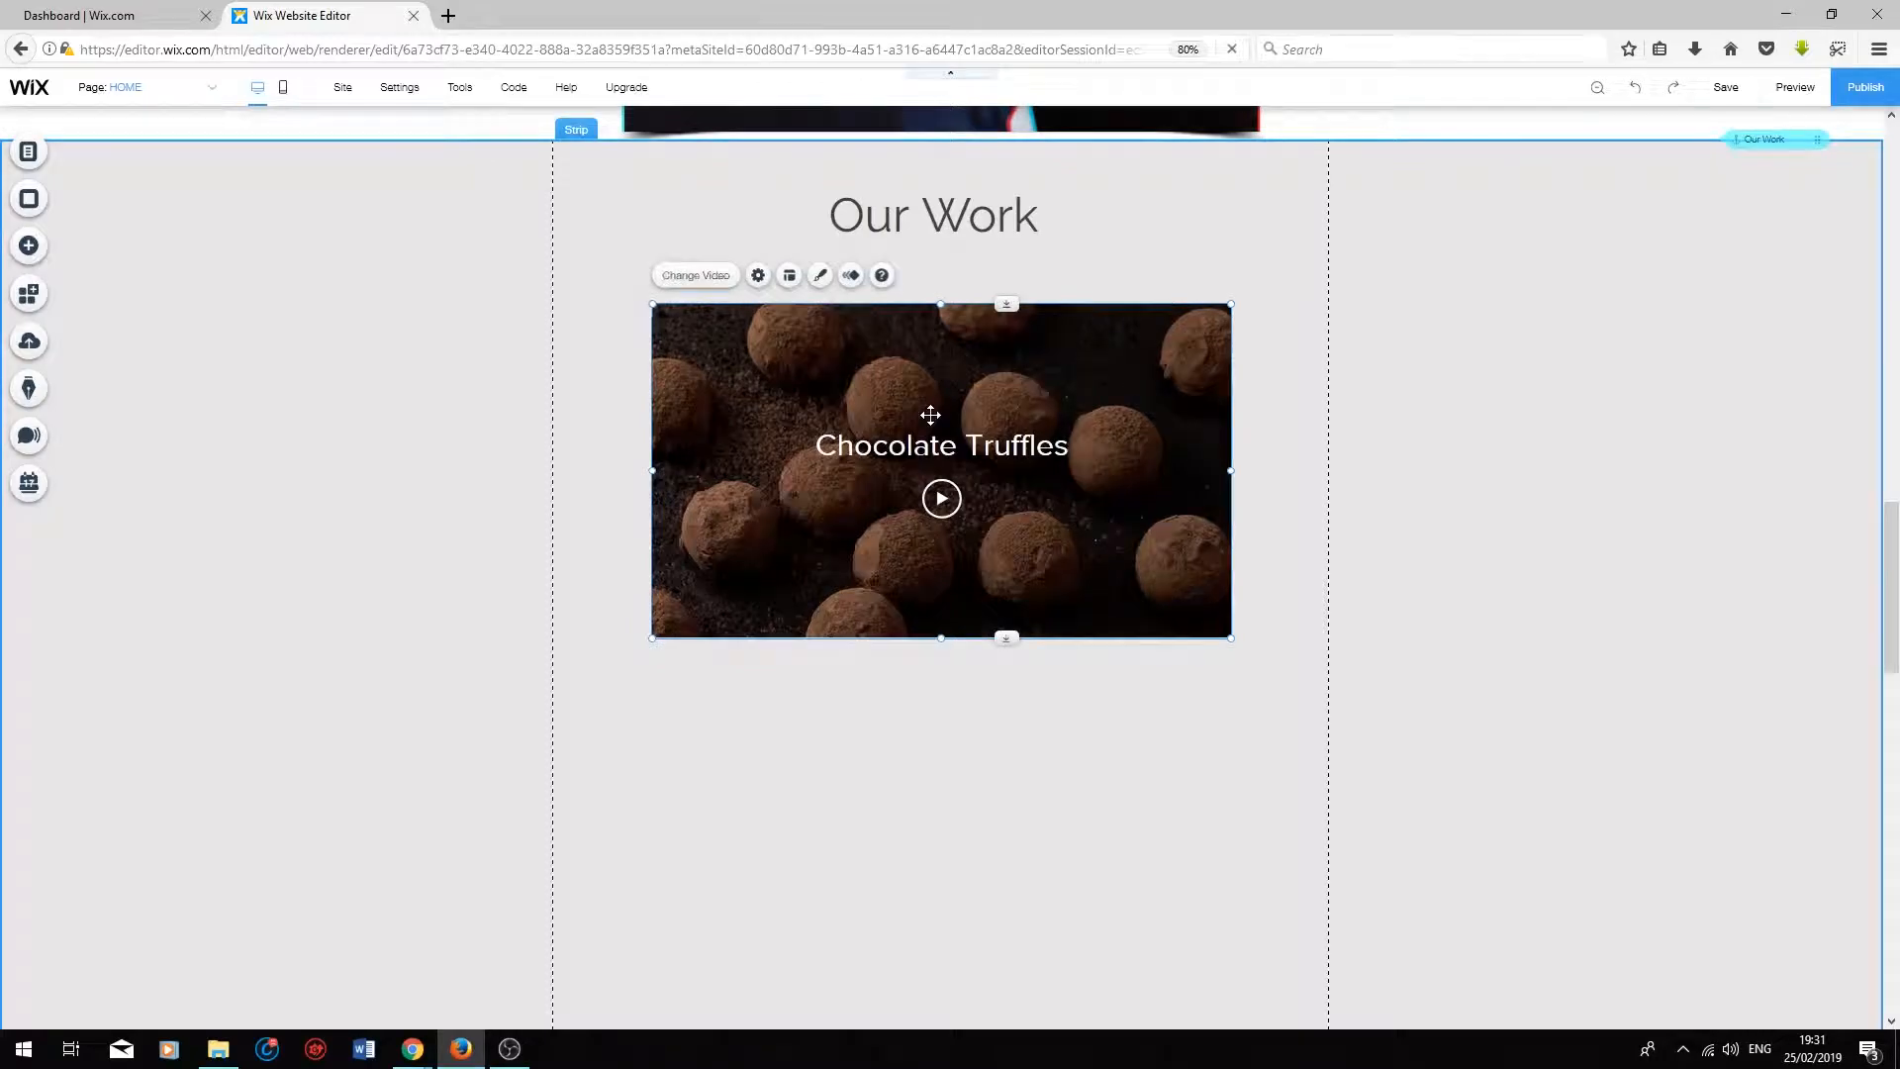
{"action": "left_click", "coordinate": [822, 281]}
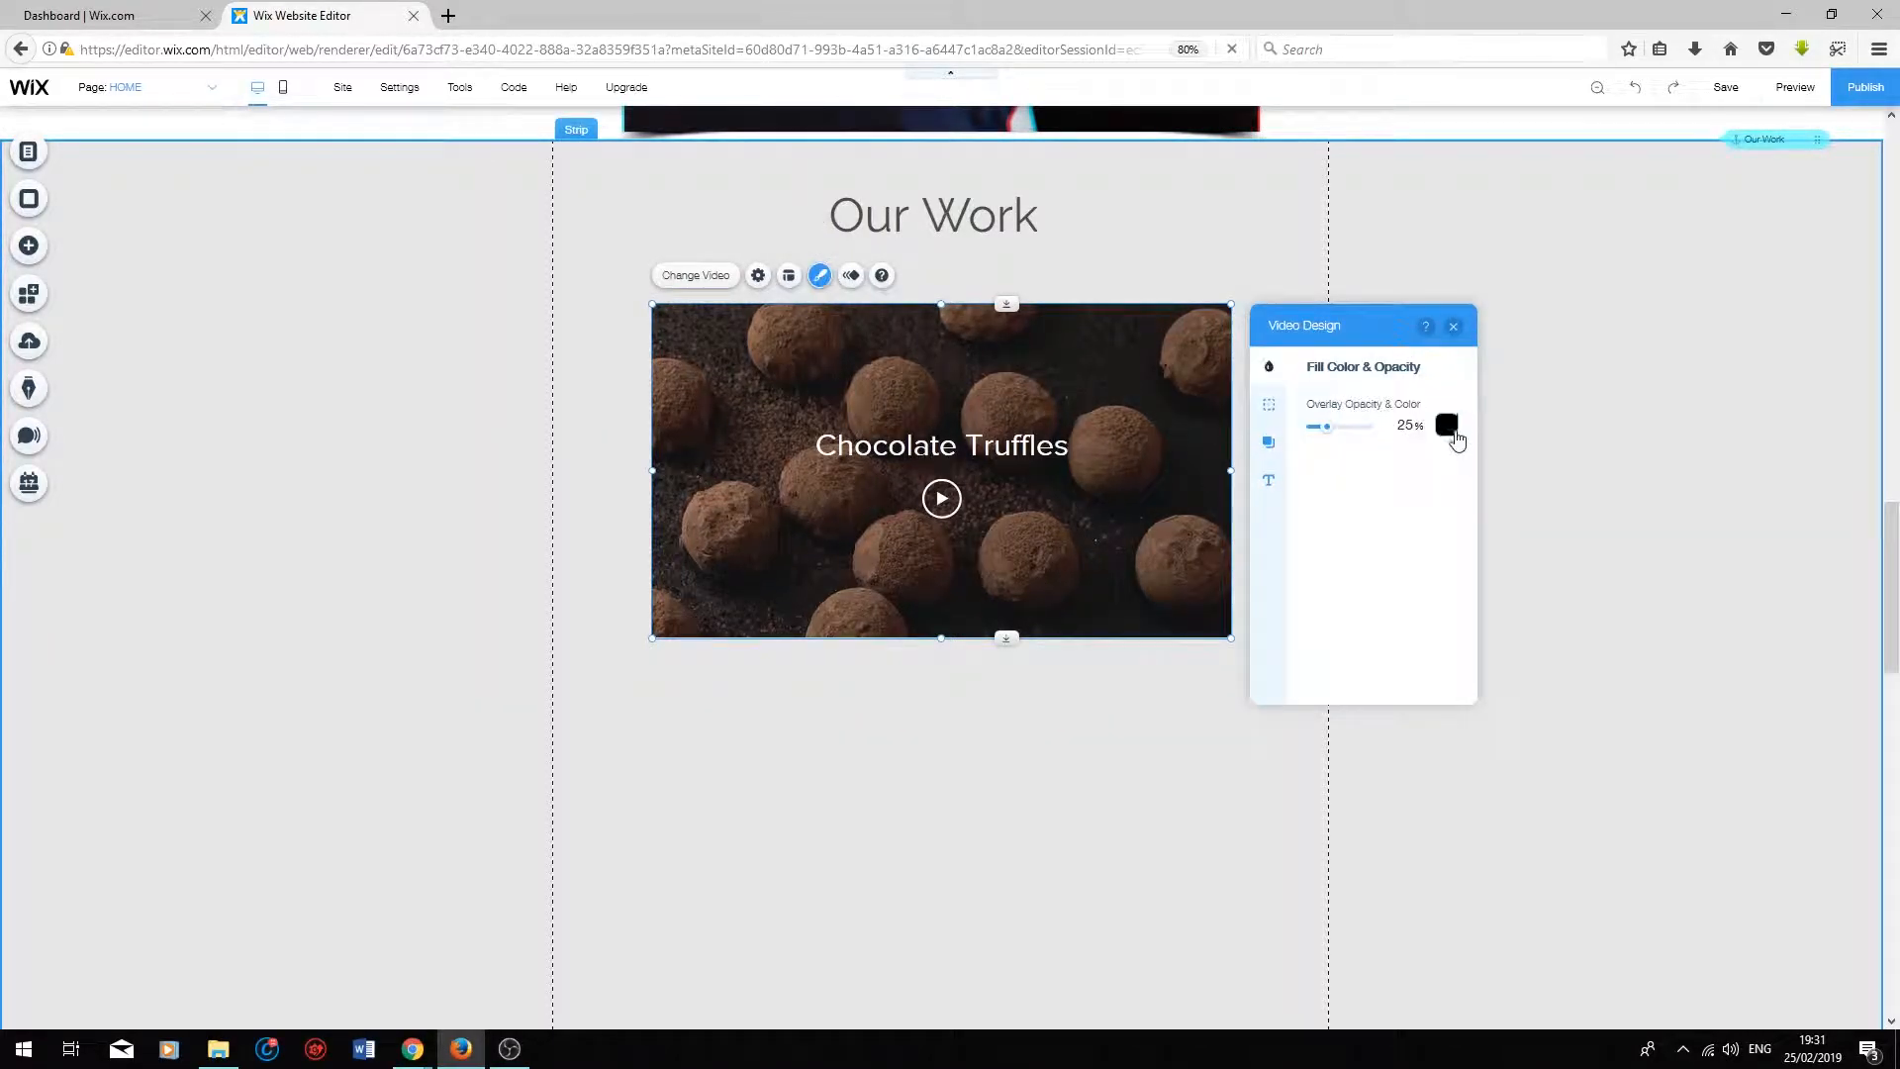
{"action": "left_click", "coordinate": [1447, 425]}
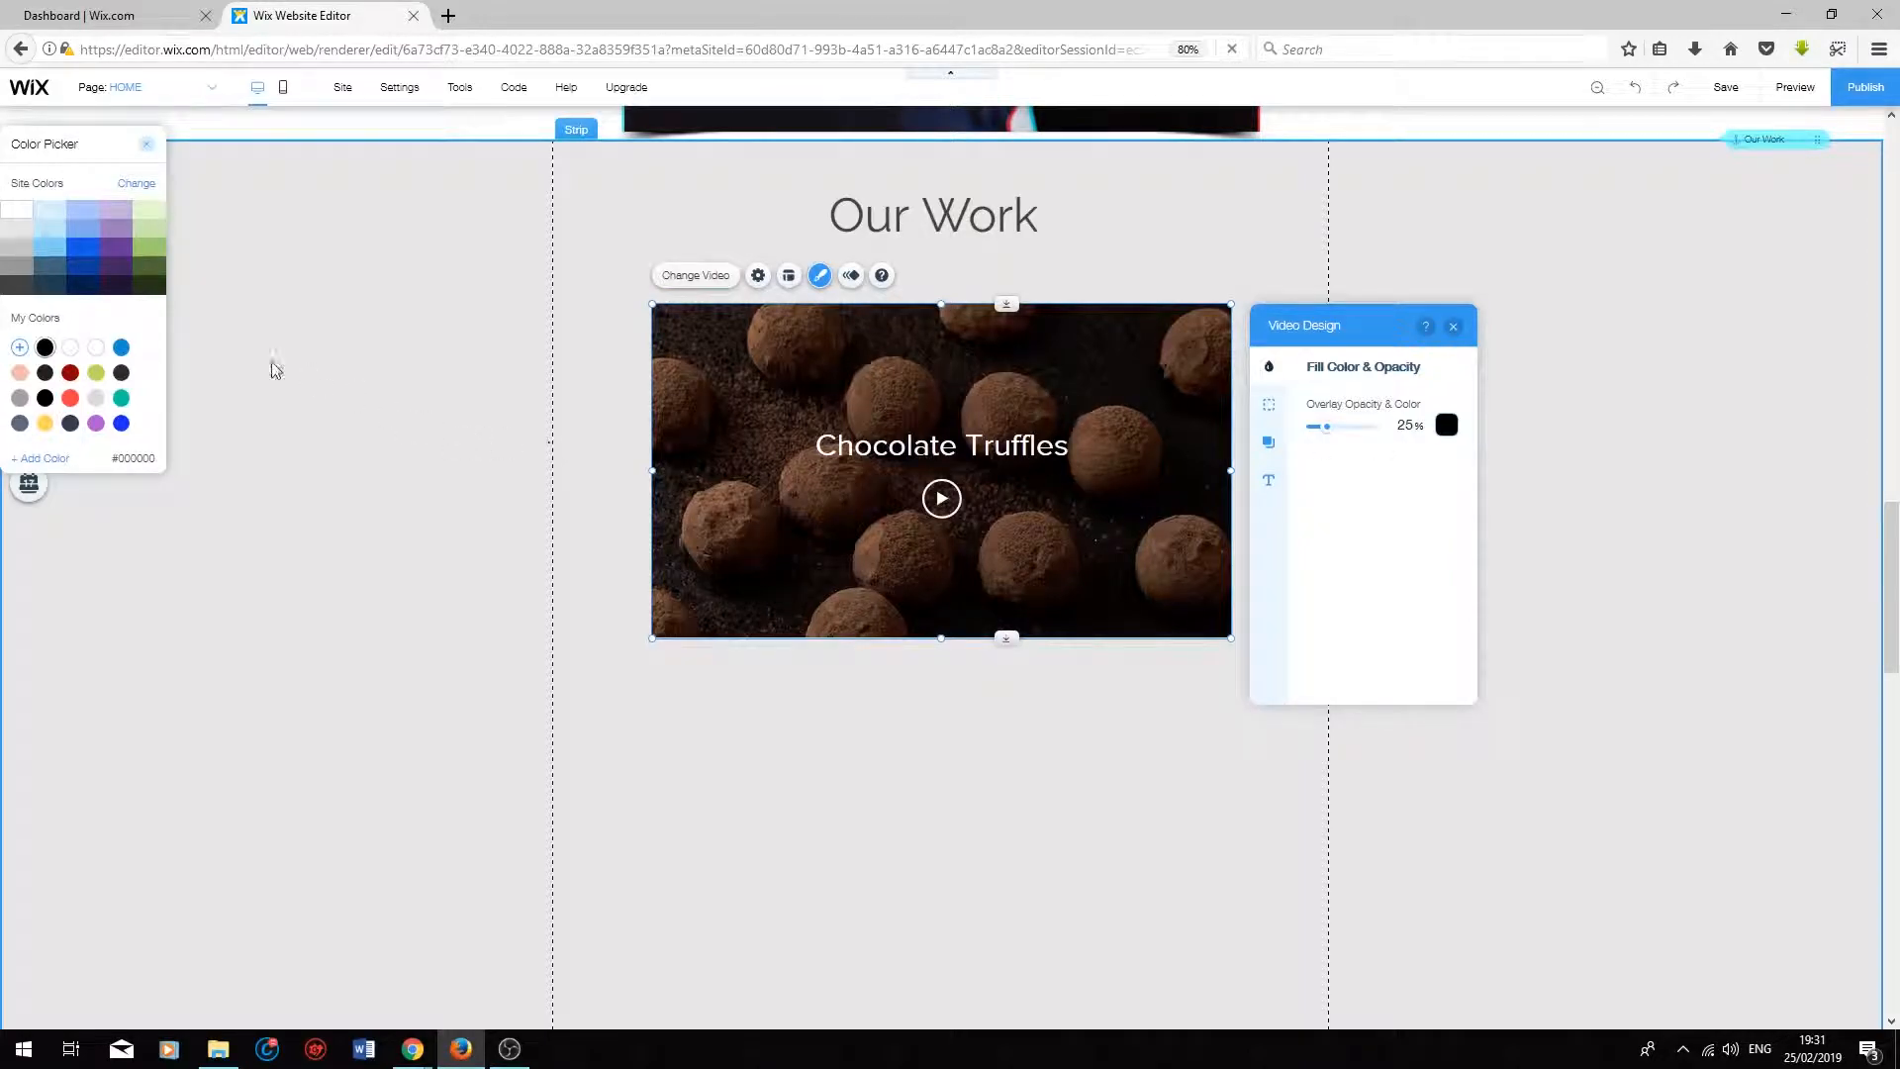
{"action": "left_click", "coordinate": [70, 398]}
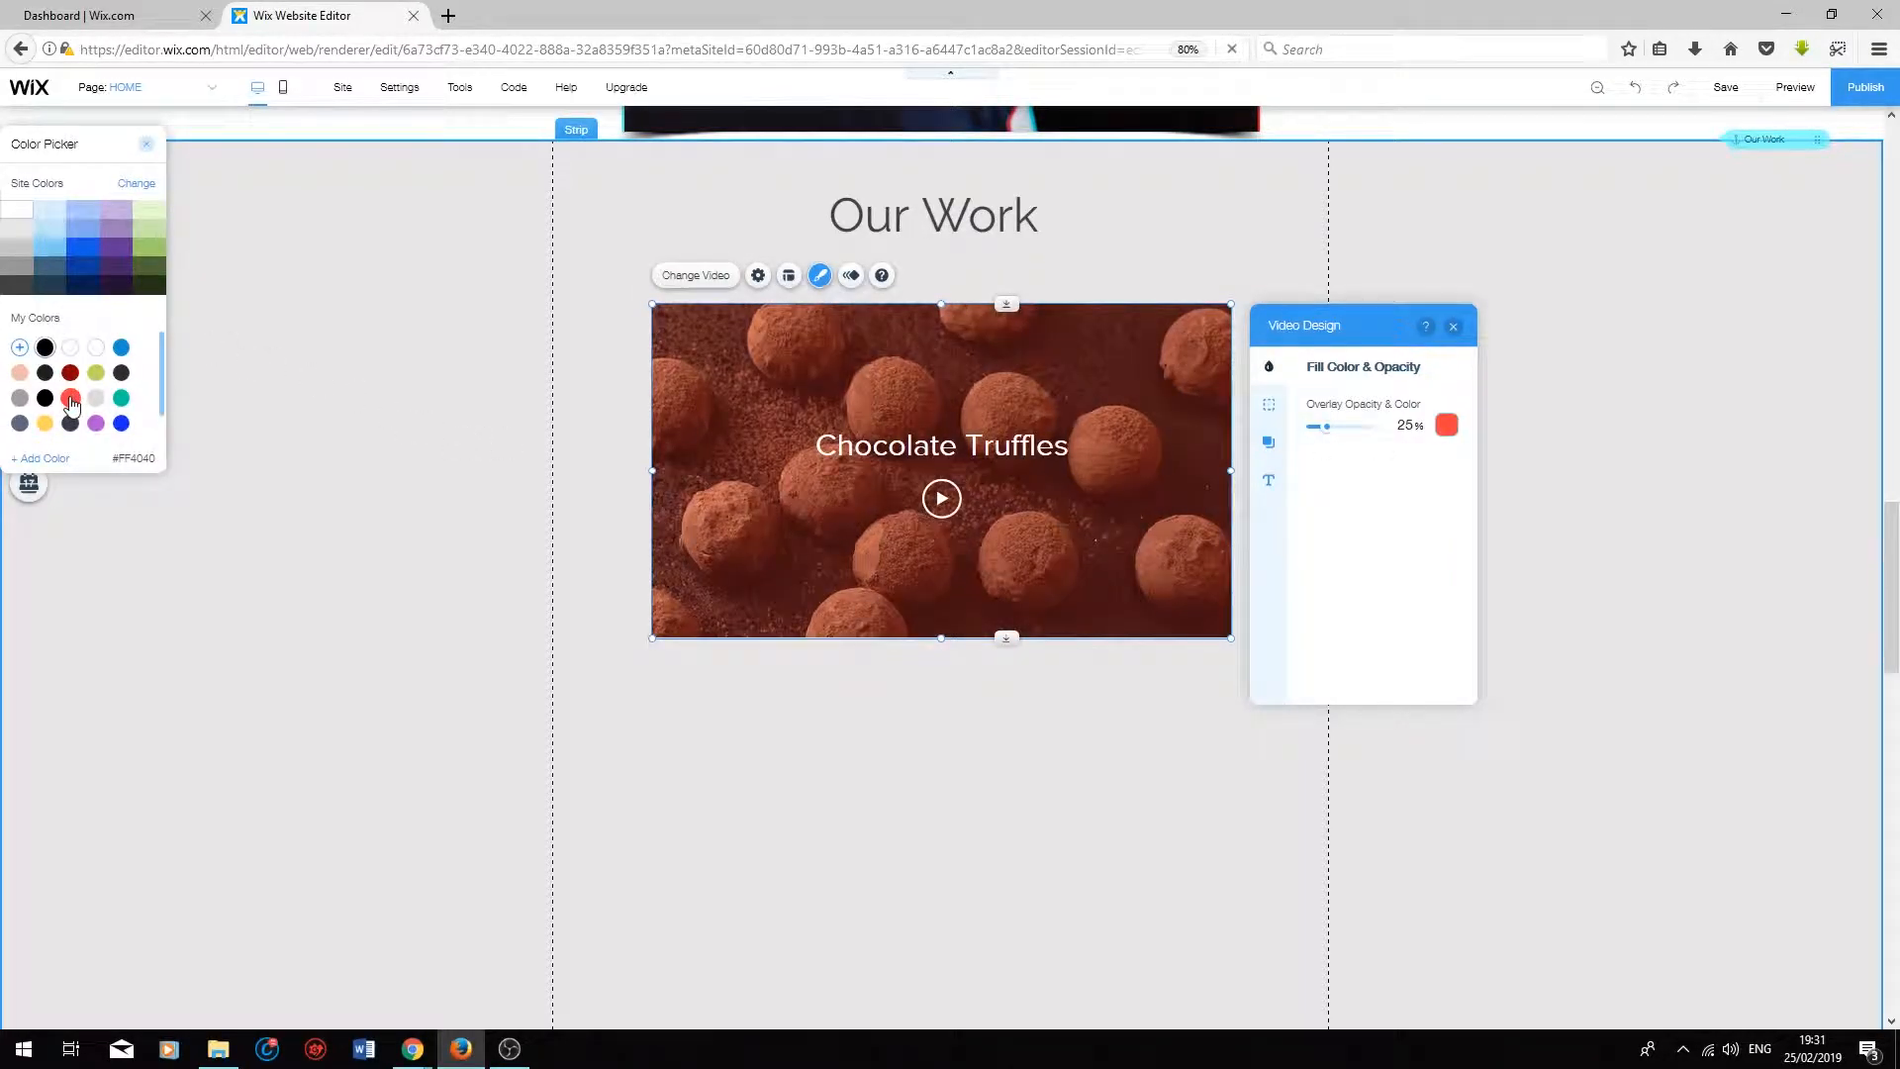
{"action": "left_click", "coordinate": [1344, 429]}
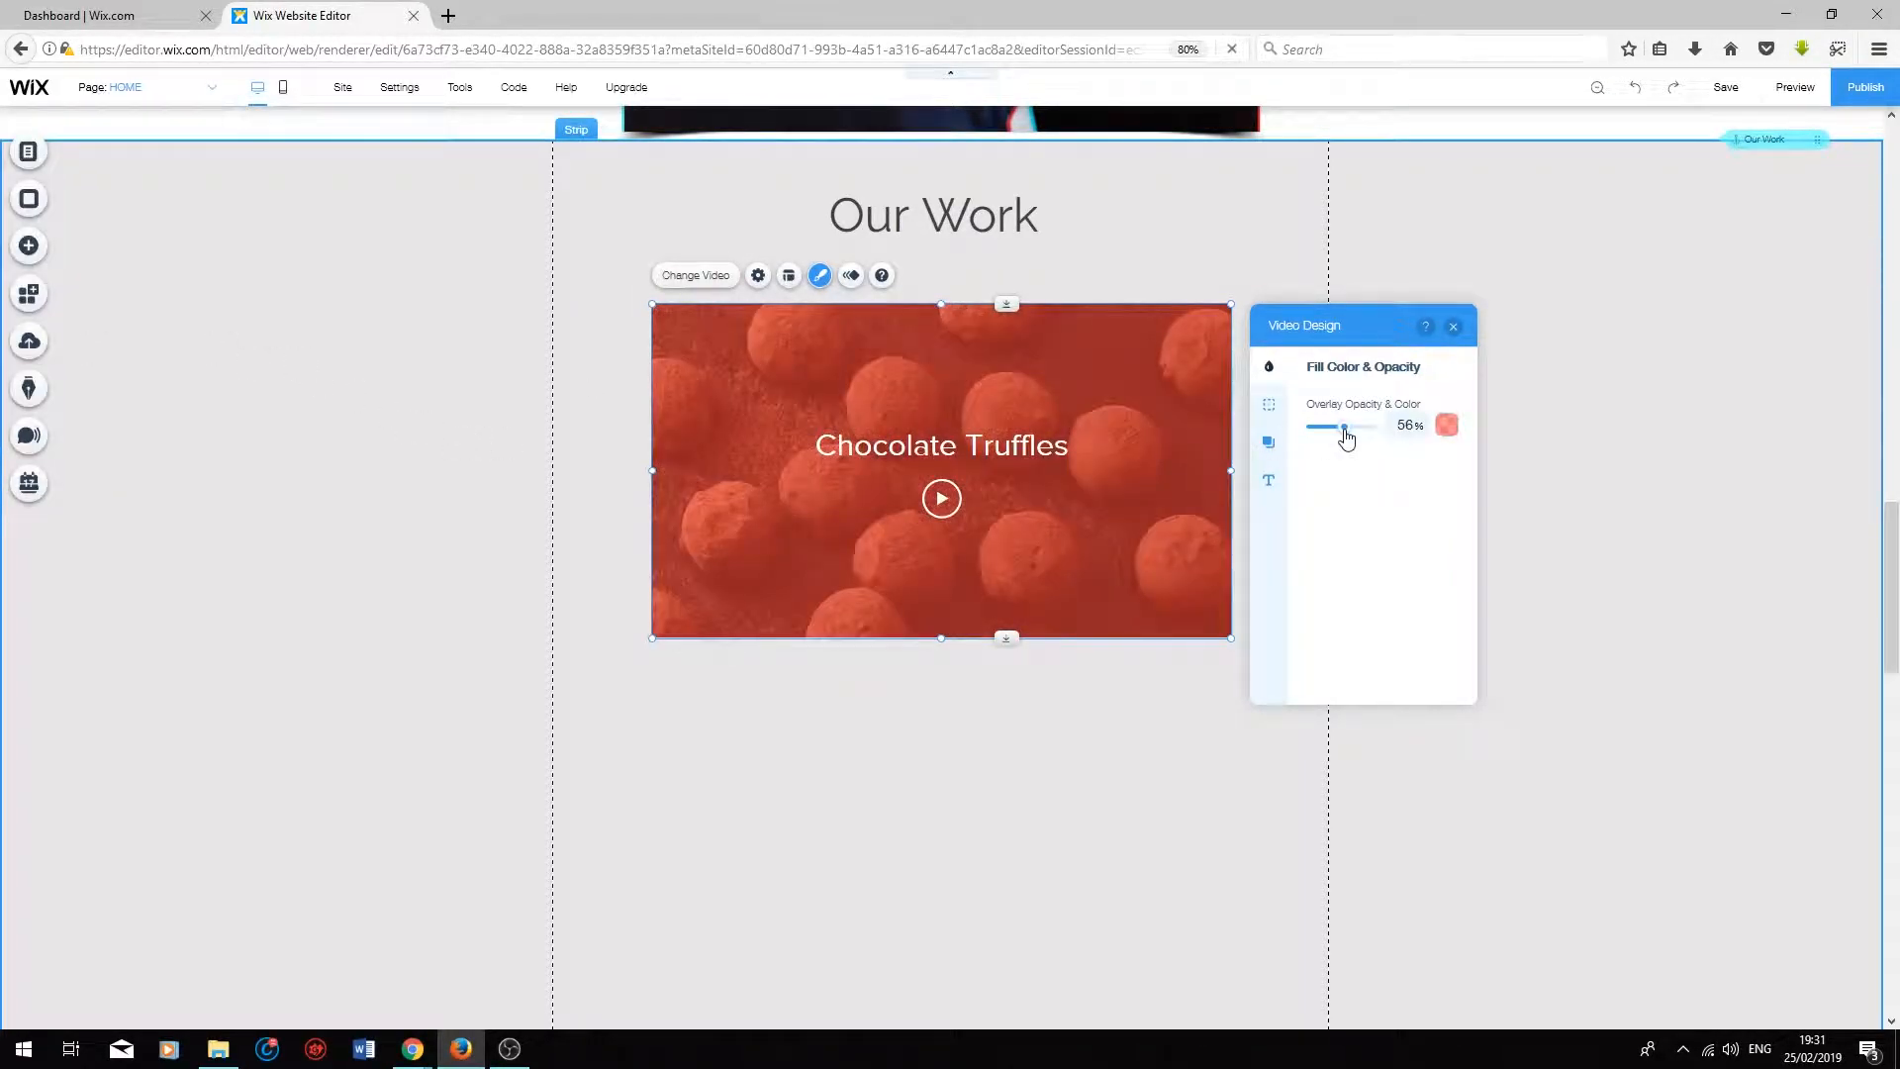
{"action": "mouse_move", "coordinate": [1348, 436]}
{"action": "left_mouse_down"}
{"action": "mouse_move", "coordinate": [1387, 438]}
{"action": "mouse_move", "coordinate": [1323, 443]}
{"action": "left_mouse_up"}
Step: Give the video a red #FF4040 border 8 px wide
{"action": "left_click", "coordinate": [1271, 406]}
{"action": "left_click_drag", "start_coordinate": [1313, 491], "coordinate": [1354, 497]}
{"action": "left_click", "coordinate": [1446, 425]}
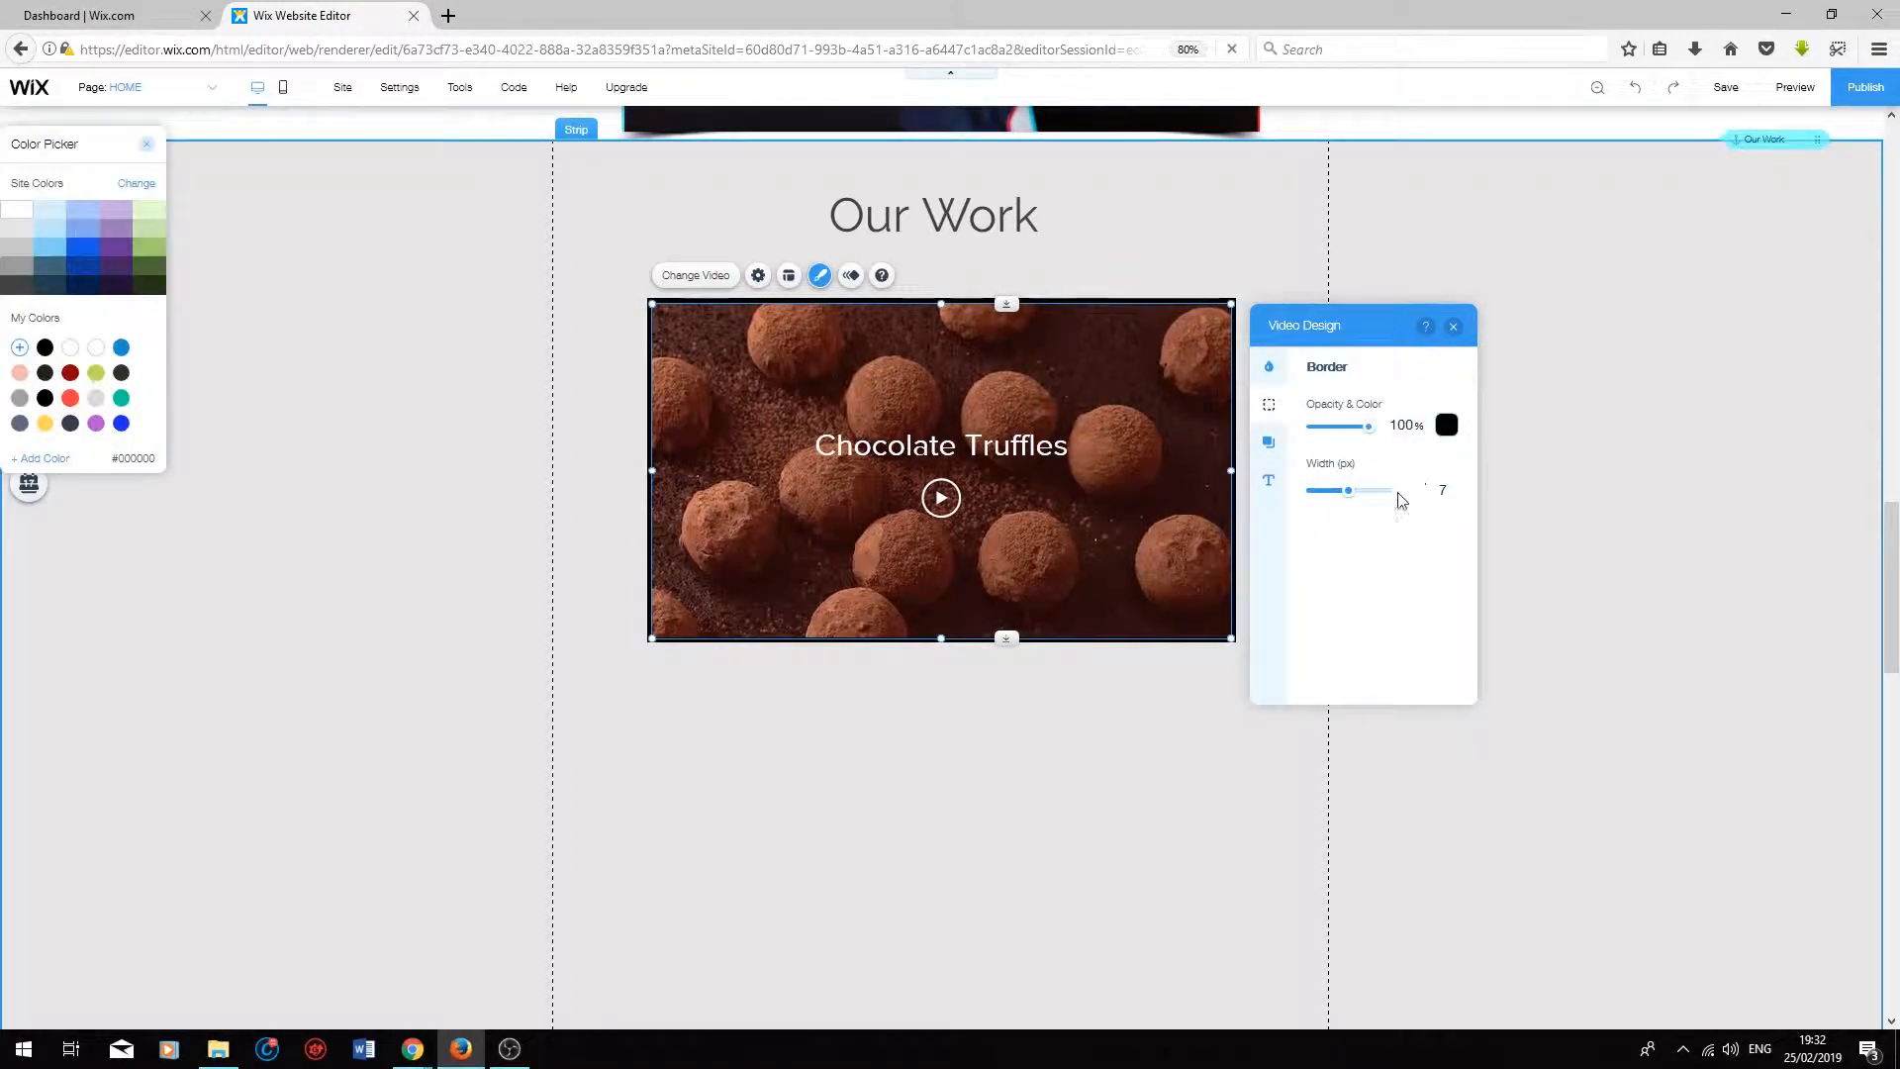
{"action": "left_click", "coordinate": [70, 398]}
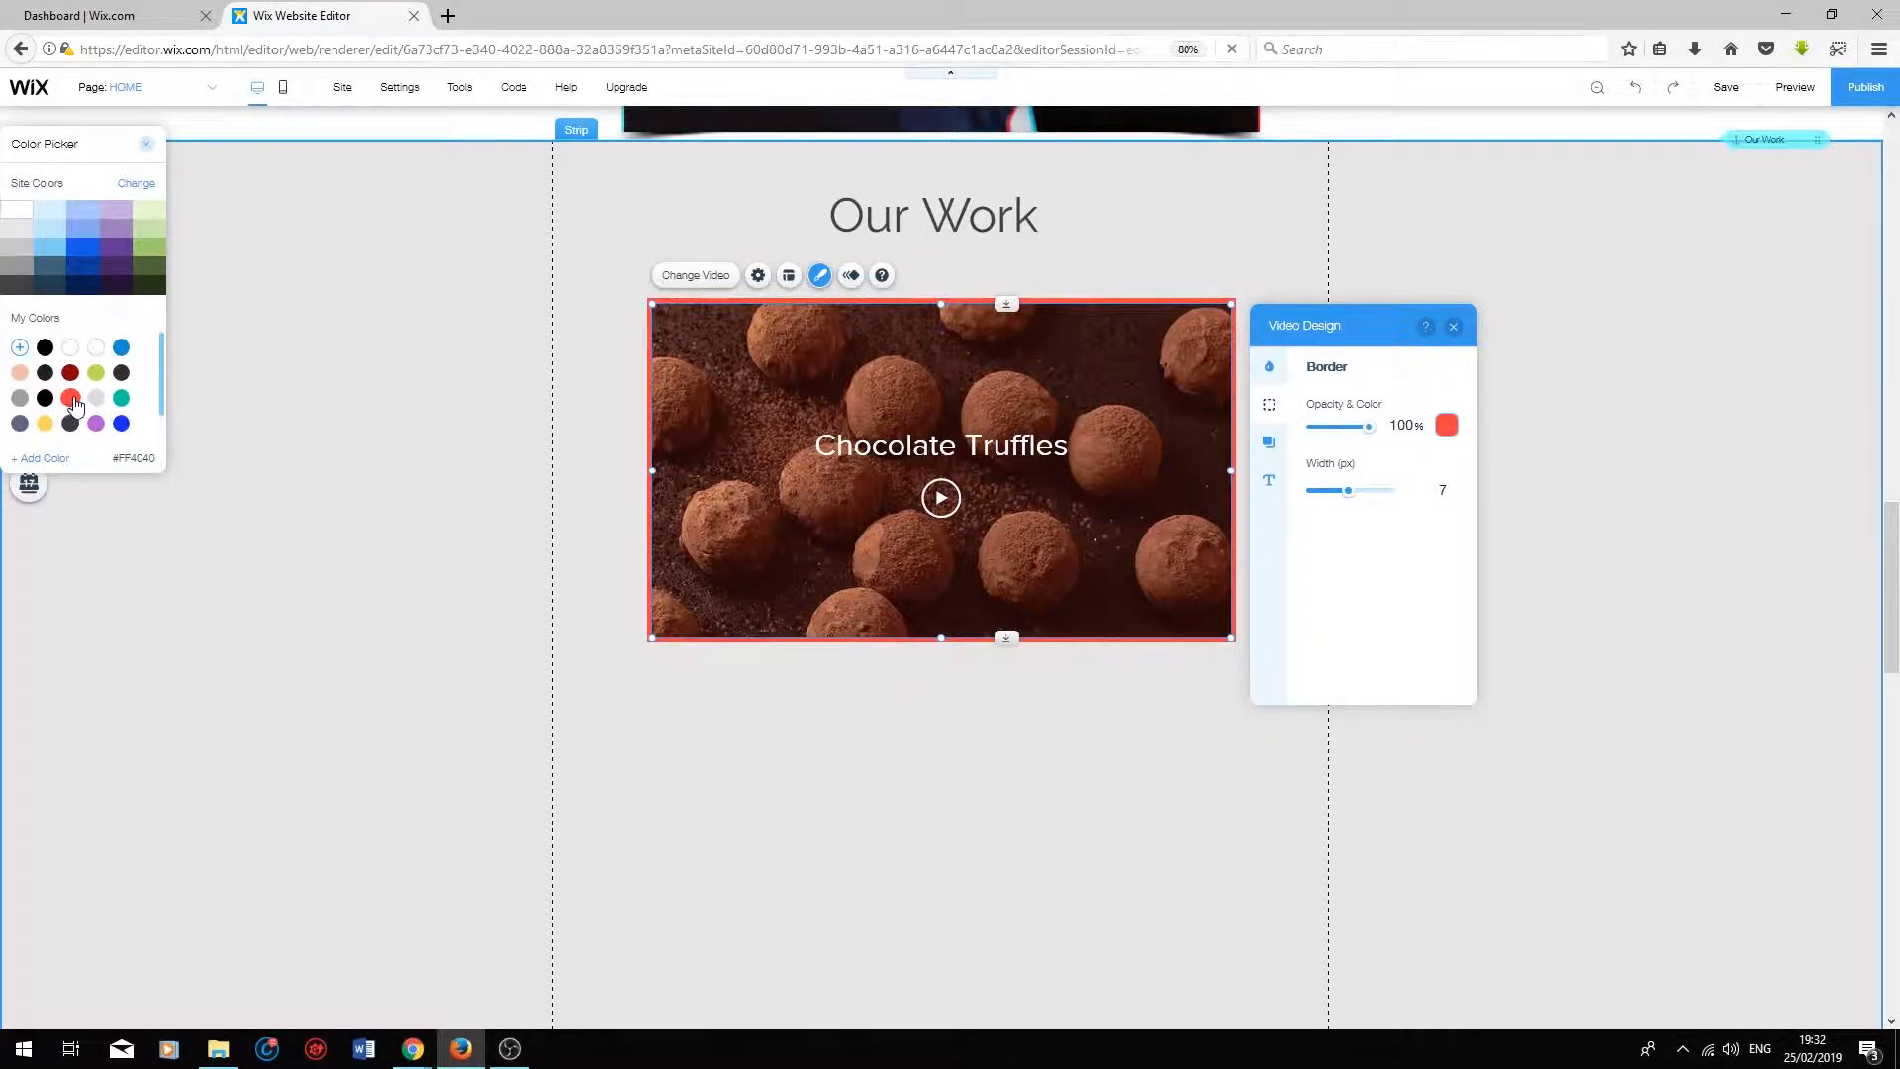
{"action": "left_click", "coordinate": [1353, 491]}
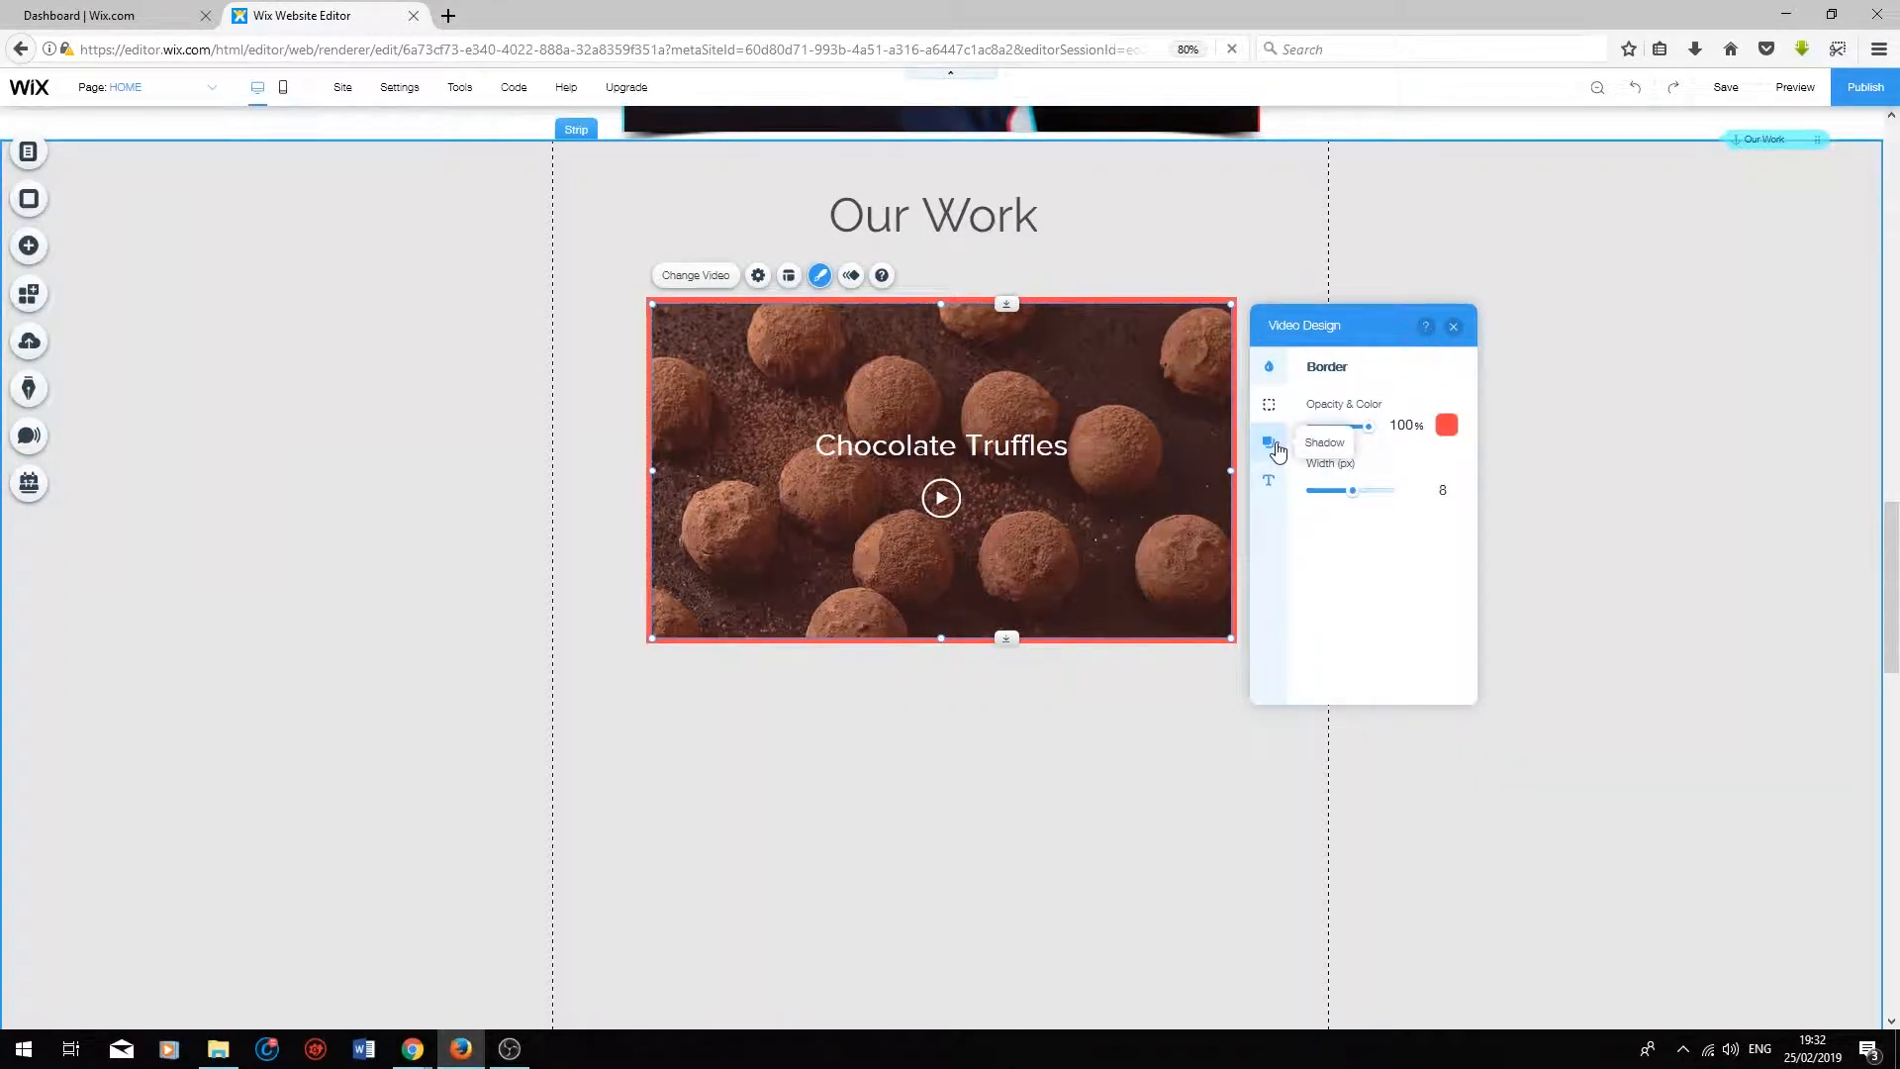
Step: Enable the shadow on the video and look through its angle, distance, size, blur and colour options
{"action": "left_click", "coordinate": [1269, 444]}
{"action": "left_click", "coordinate": [1439, 415]}
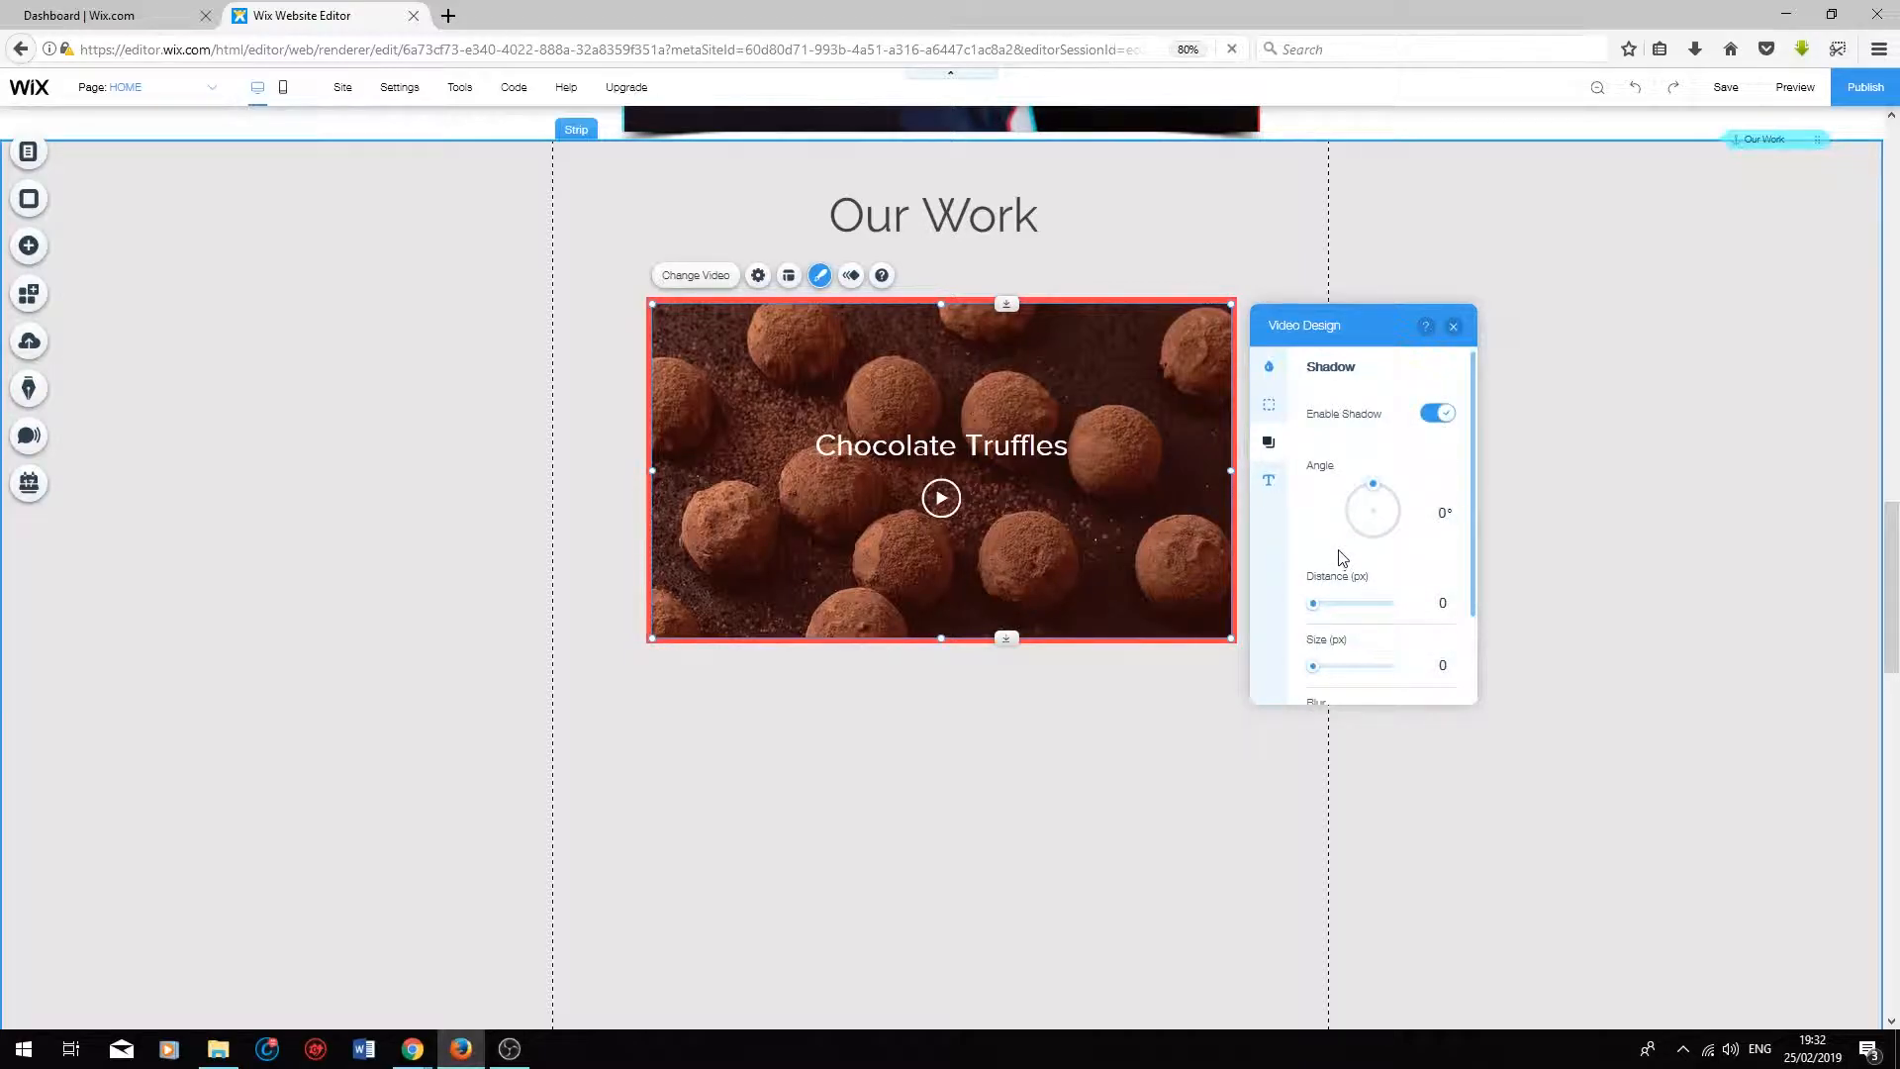
{"action": "scroll", "coordinate": [1318, 538], "scroll_direction": "down", "scroll_amount": 2}
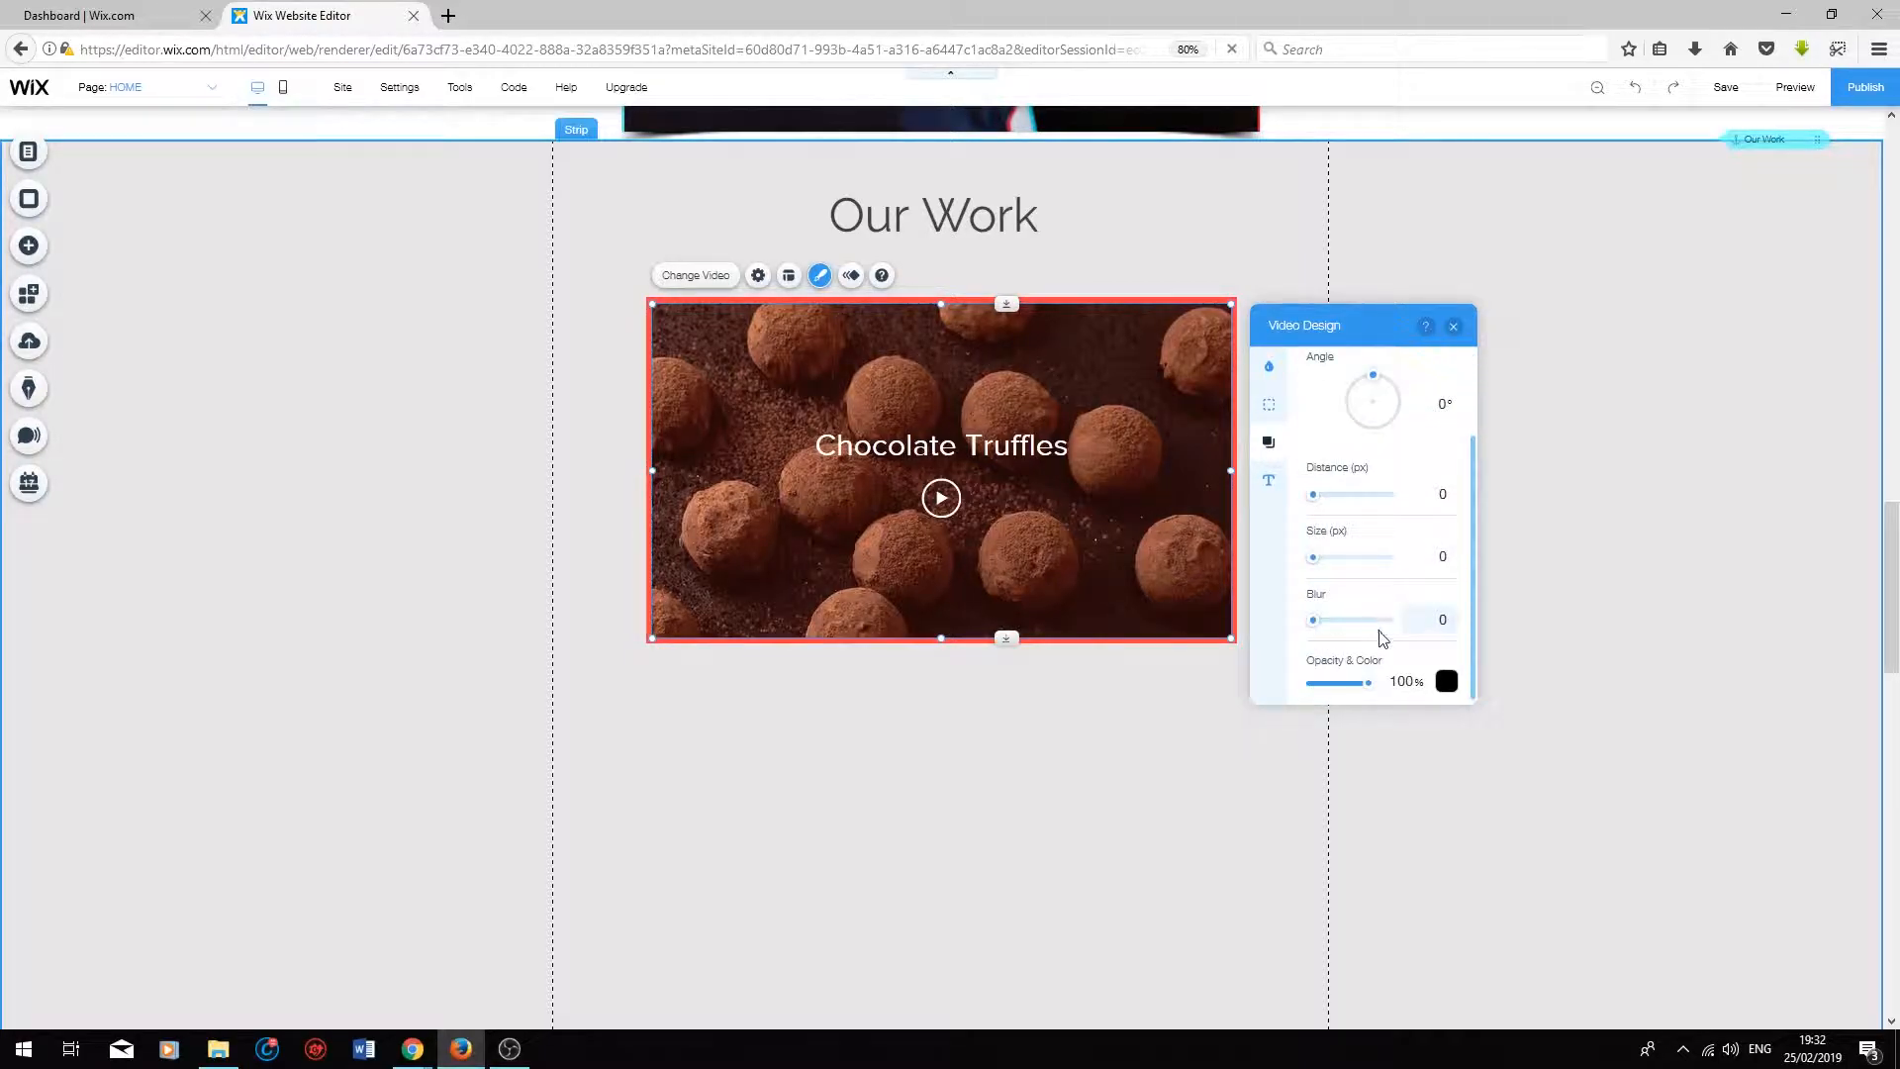
{"action": "scroll", "coordinate": [1377, 639], "scroll_direction": "up", "scroll_amount": 2}
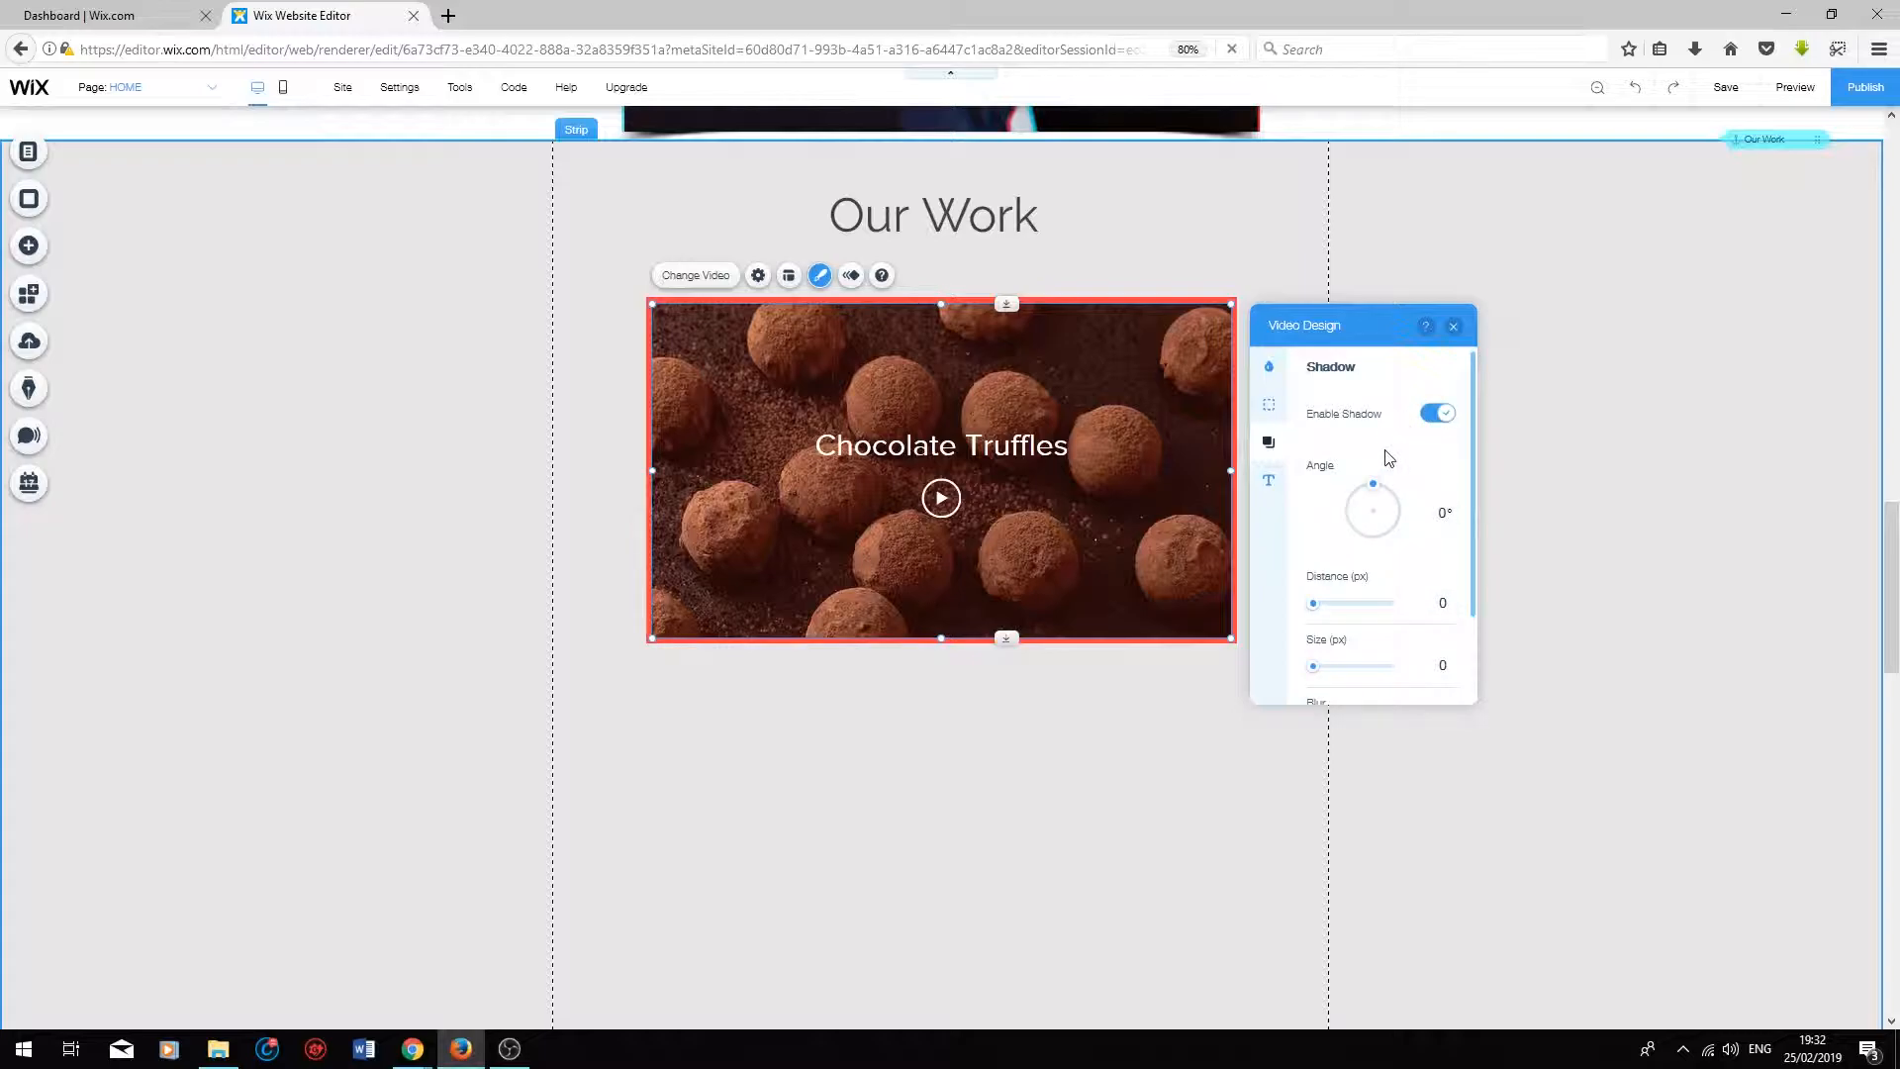
Step: Colour the video's title and play button blue #138FD1 and slightly increase the title's font size
{"action": "right_click", "coordinate": [1268, 480]}
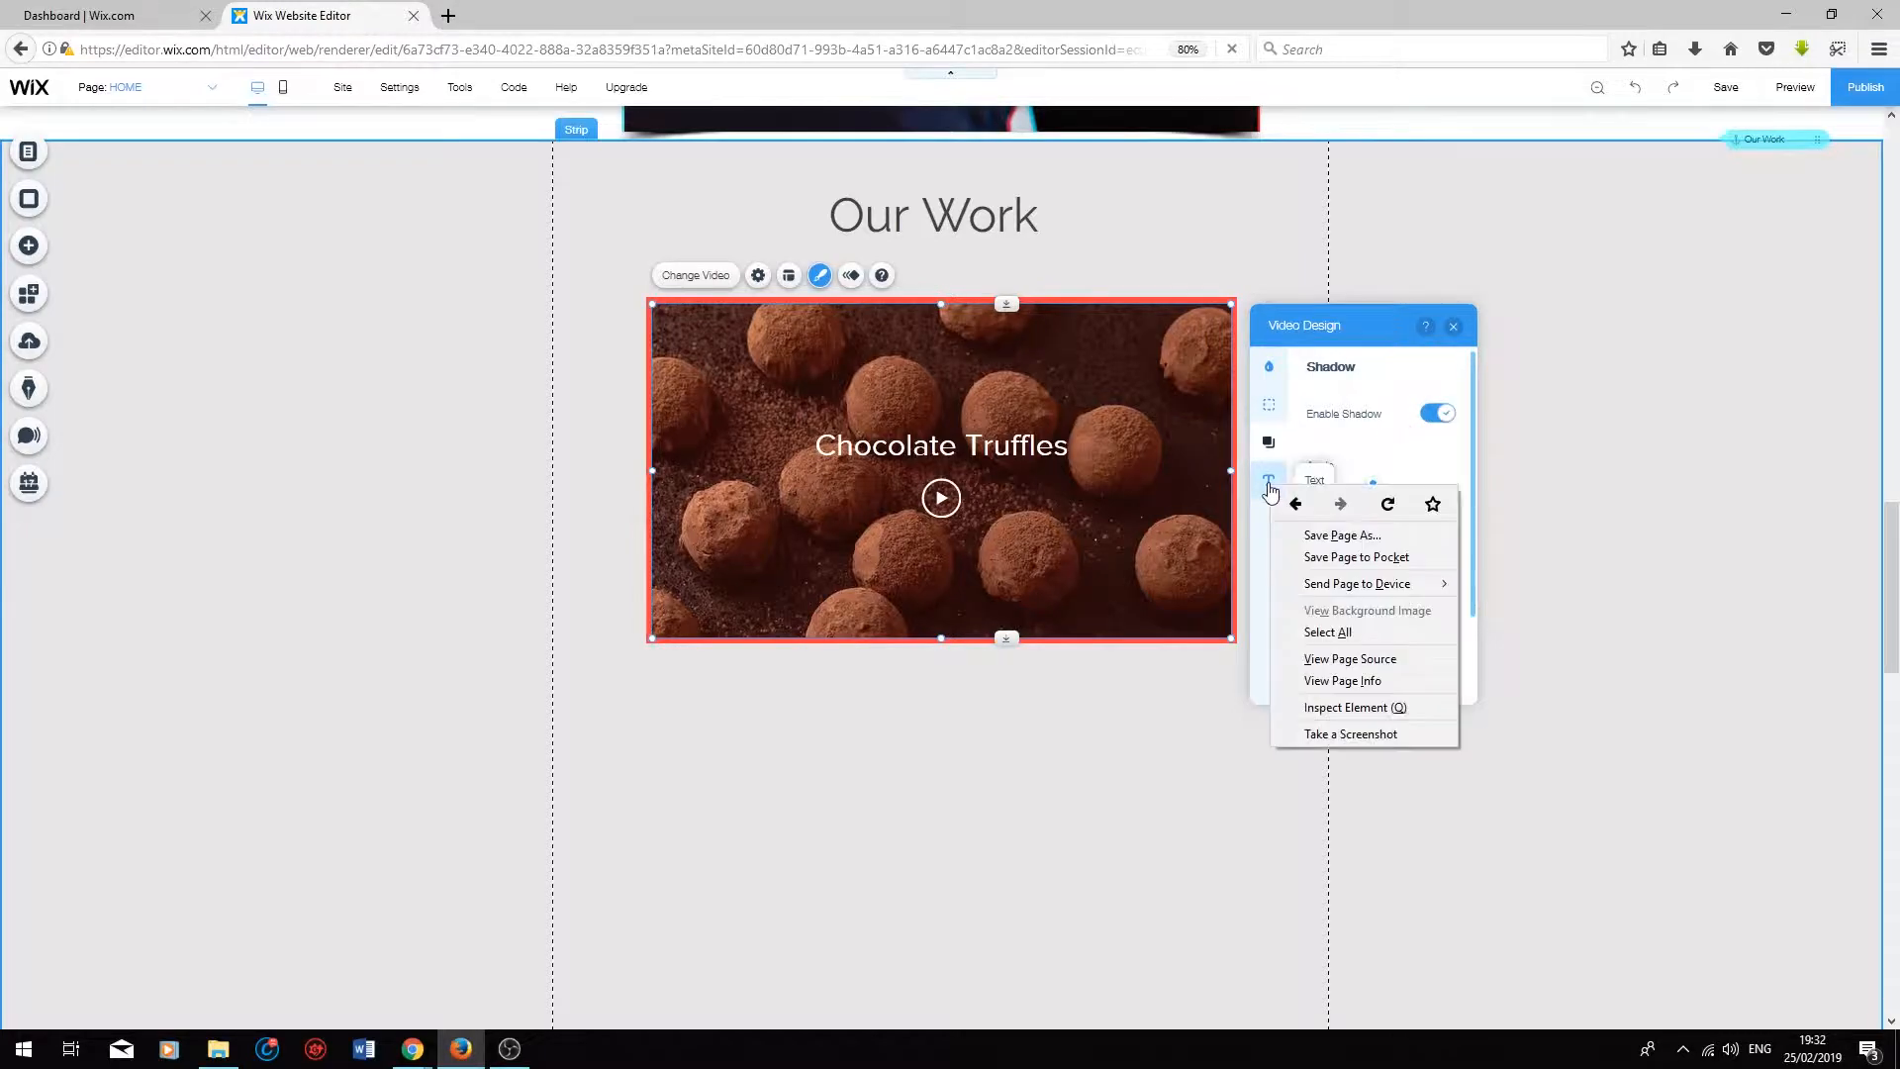
{"action": "left_click", "coordinate": [1268, 480]}
{"action": "left_click", "coordinate": [1268, 480]}
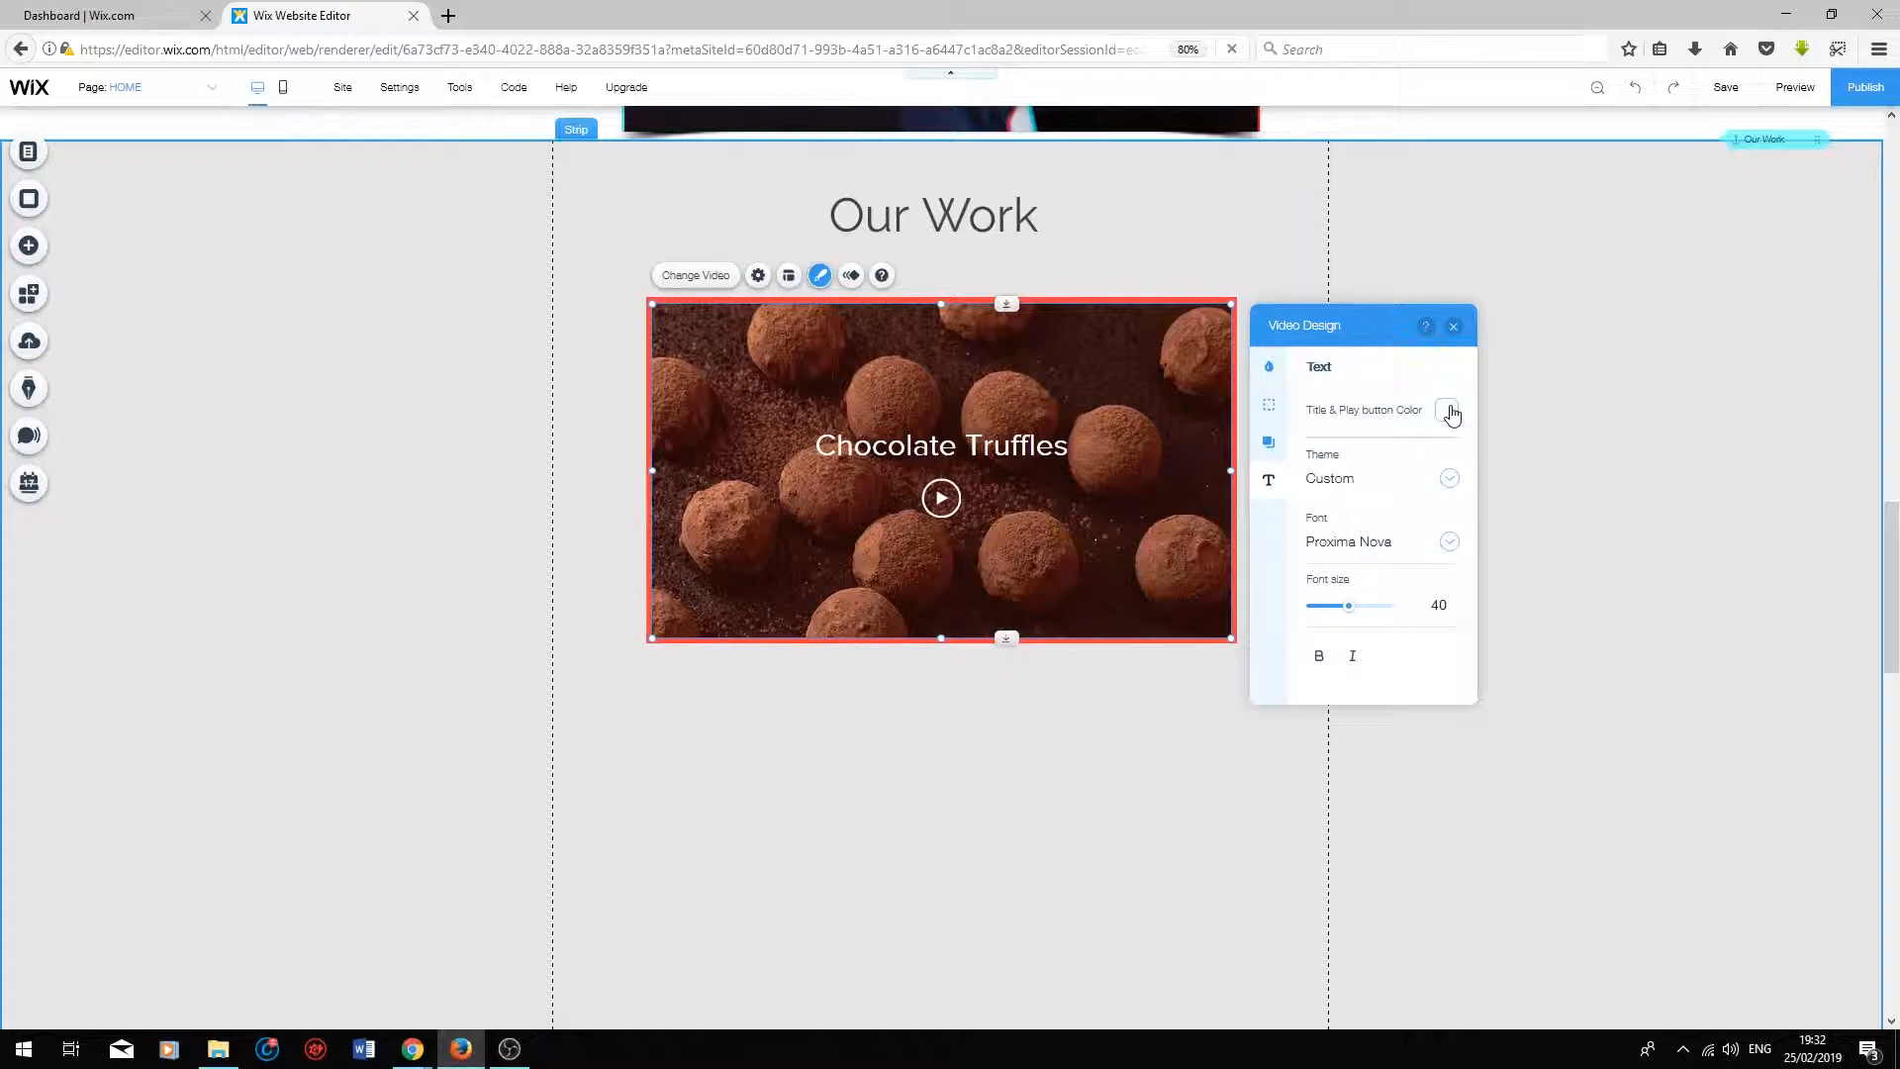
{"action": "left_click", "coordinate": [1448, 412]}
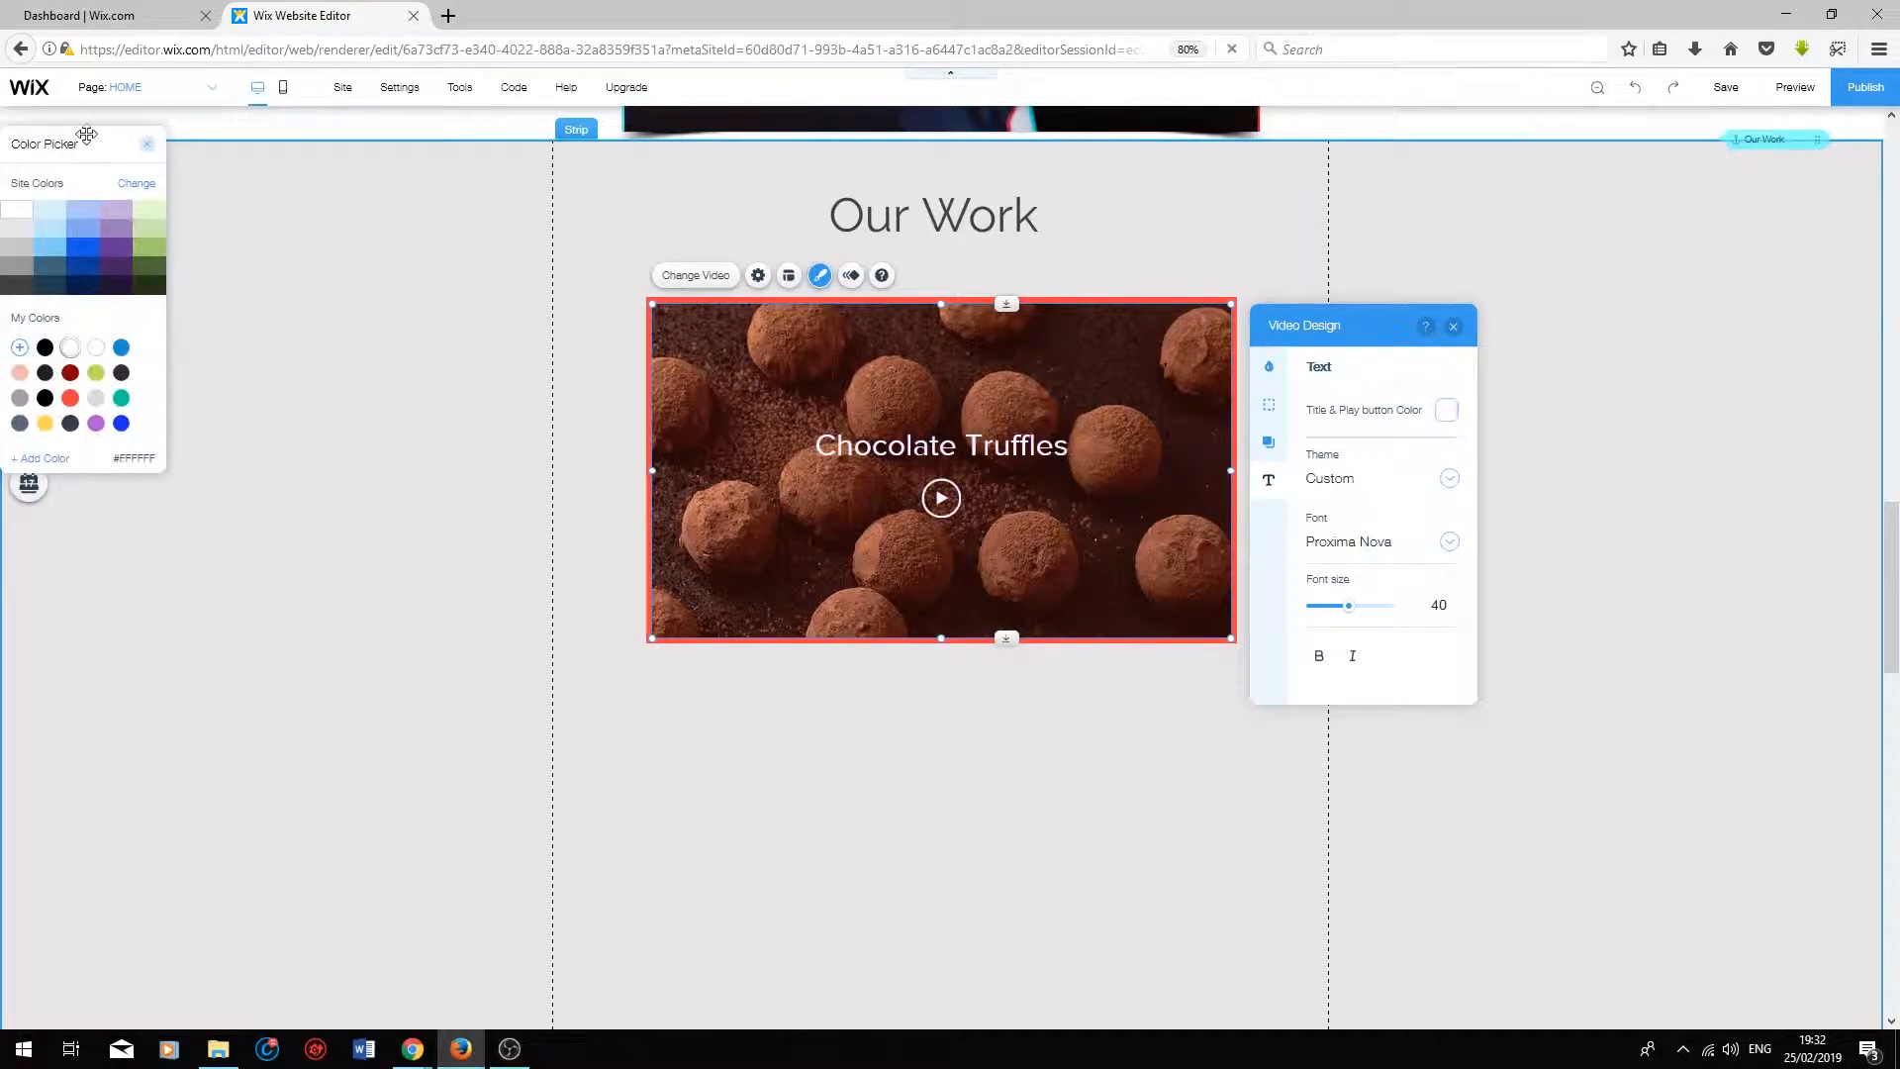
{"action": "left_click", "coordinate": [402, 438]}
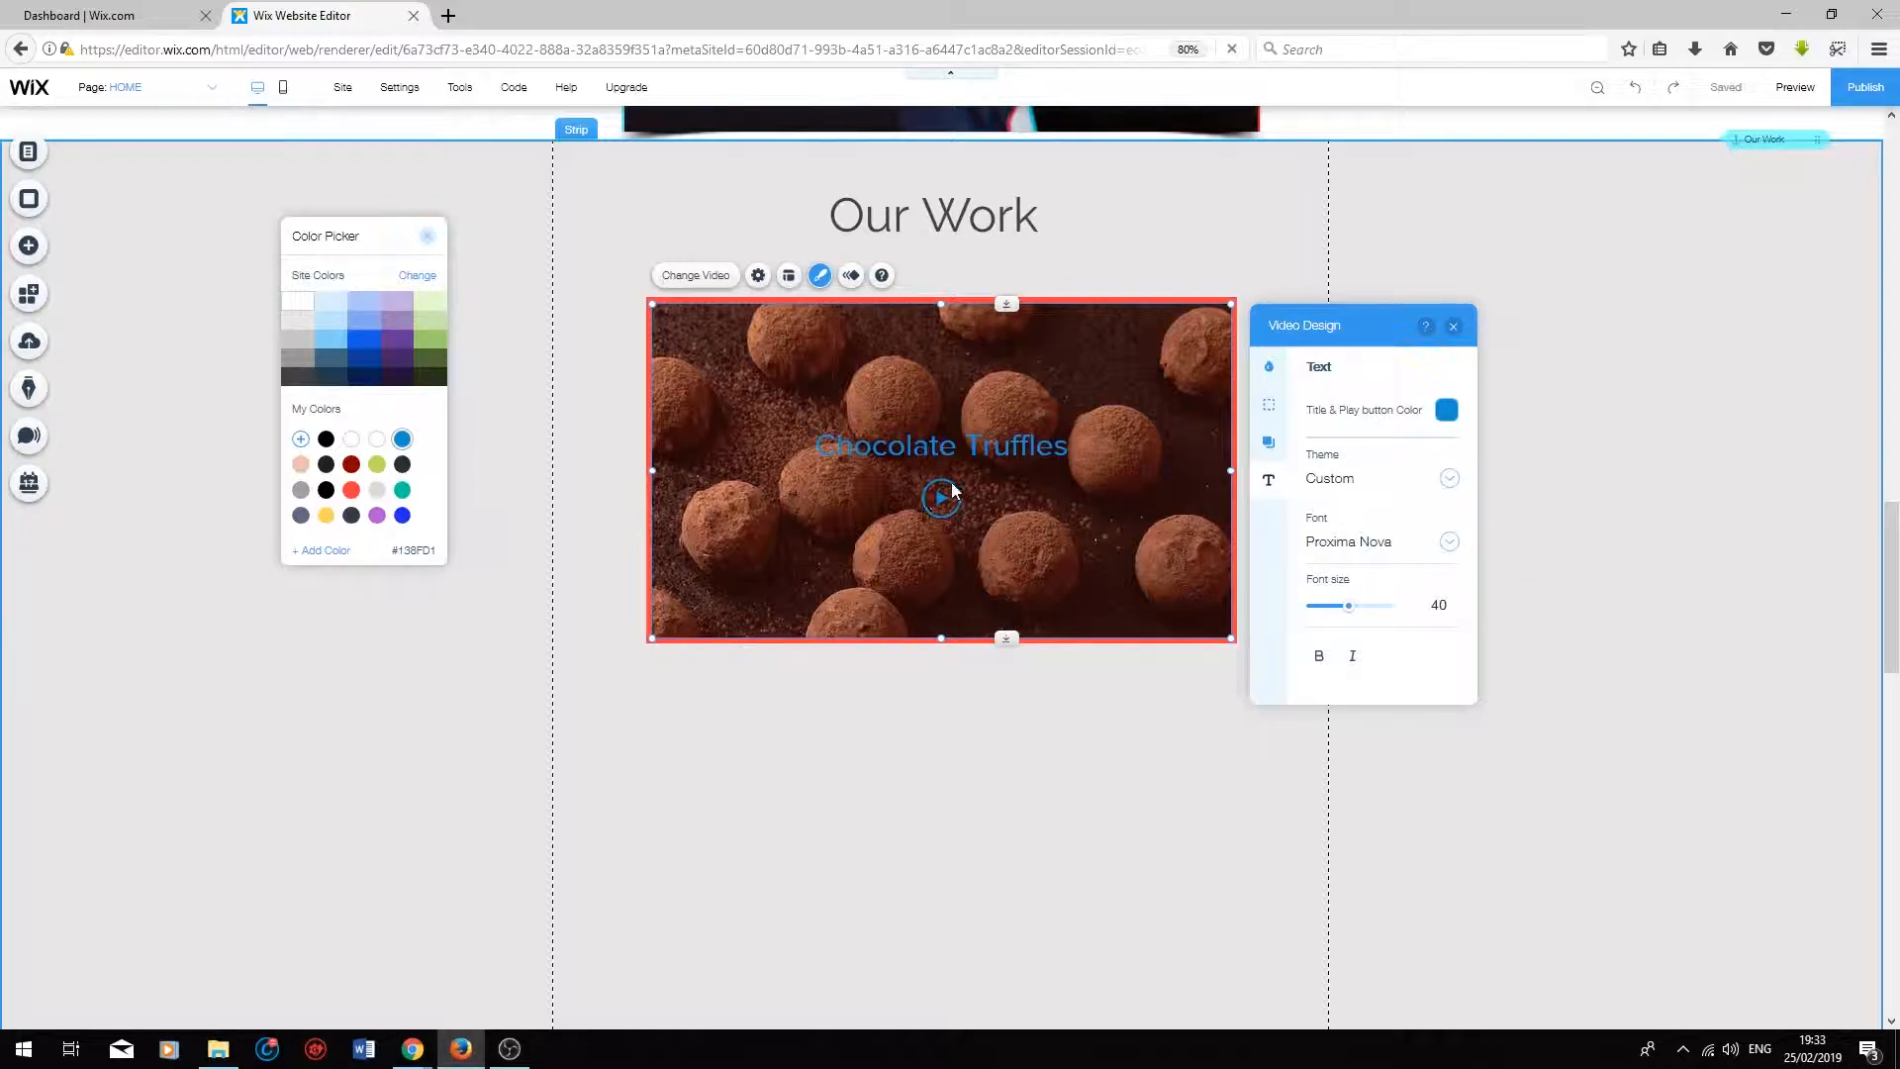
{"action": "left_click", "coordinate": [1425, 600]}
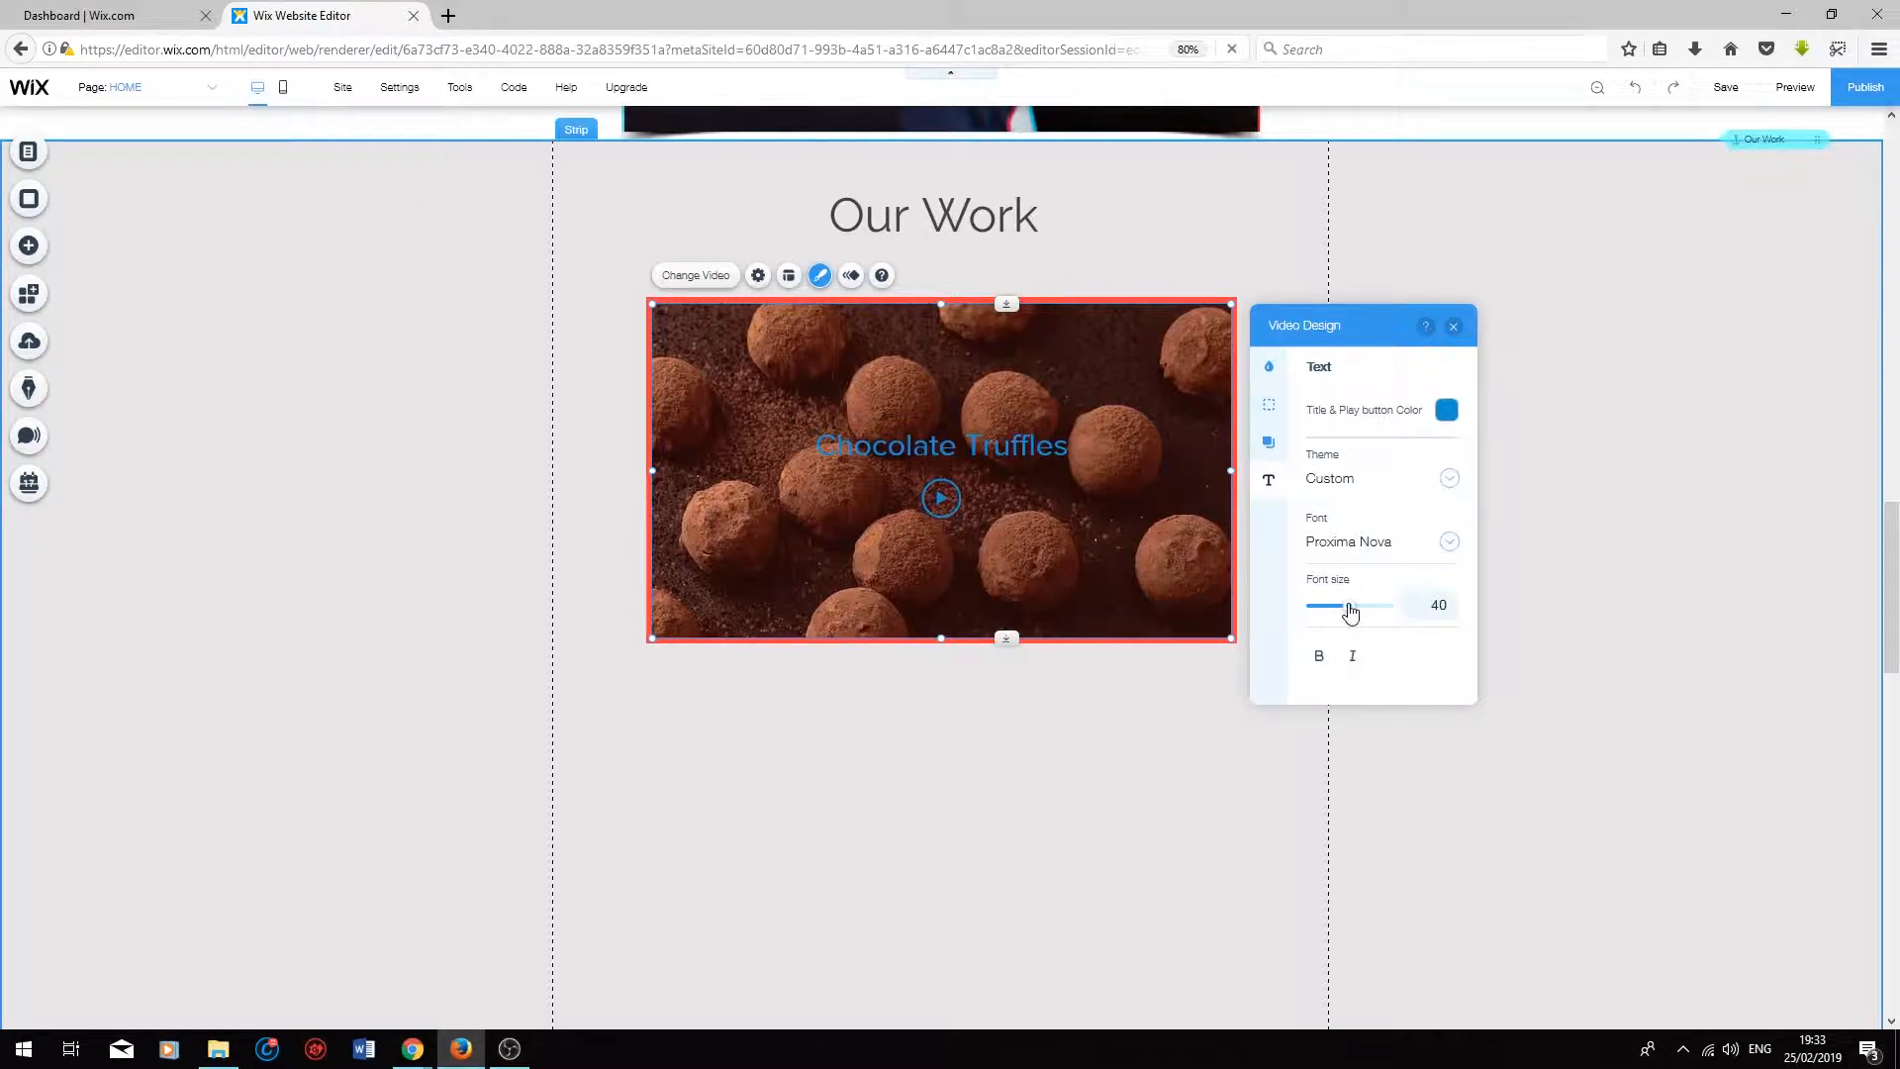
{"action": "mouse_move", "coordinate": [1351, 612]}
{"action": "left_mouse_down"}
{"action": "mouse_move", "coordinate": [1381, 616]}
{"action": "mouse_move", "coordinate": [1356, 613]}
{"action": "left_mouse_up"}
{"action": "left_click", "coordinate": [1244, 515]}
Step: Set the truffles video to play in a loop
{"action": "left_click", "coordinate": [1099, 399]}
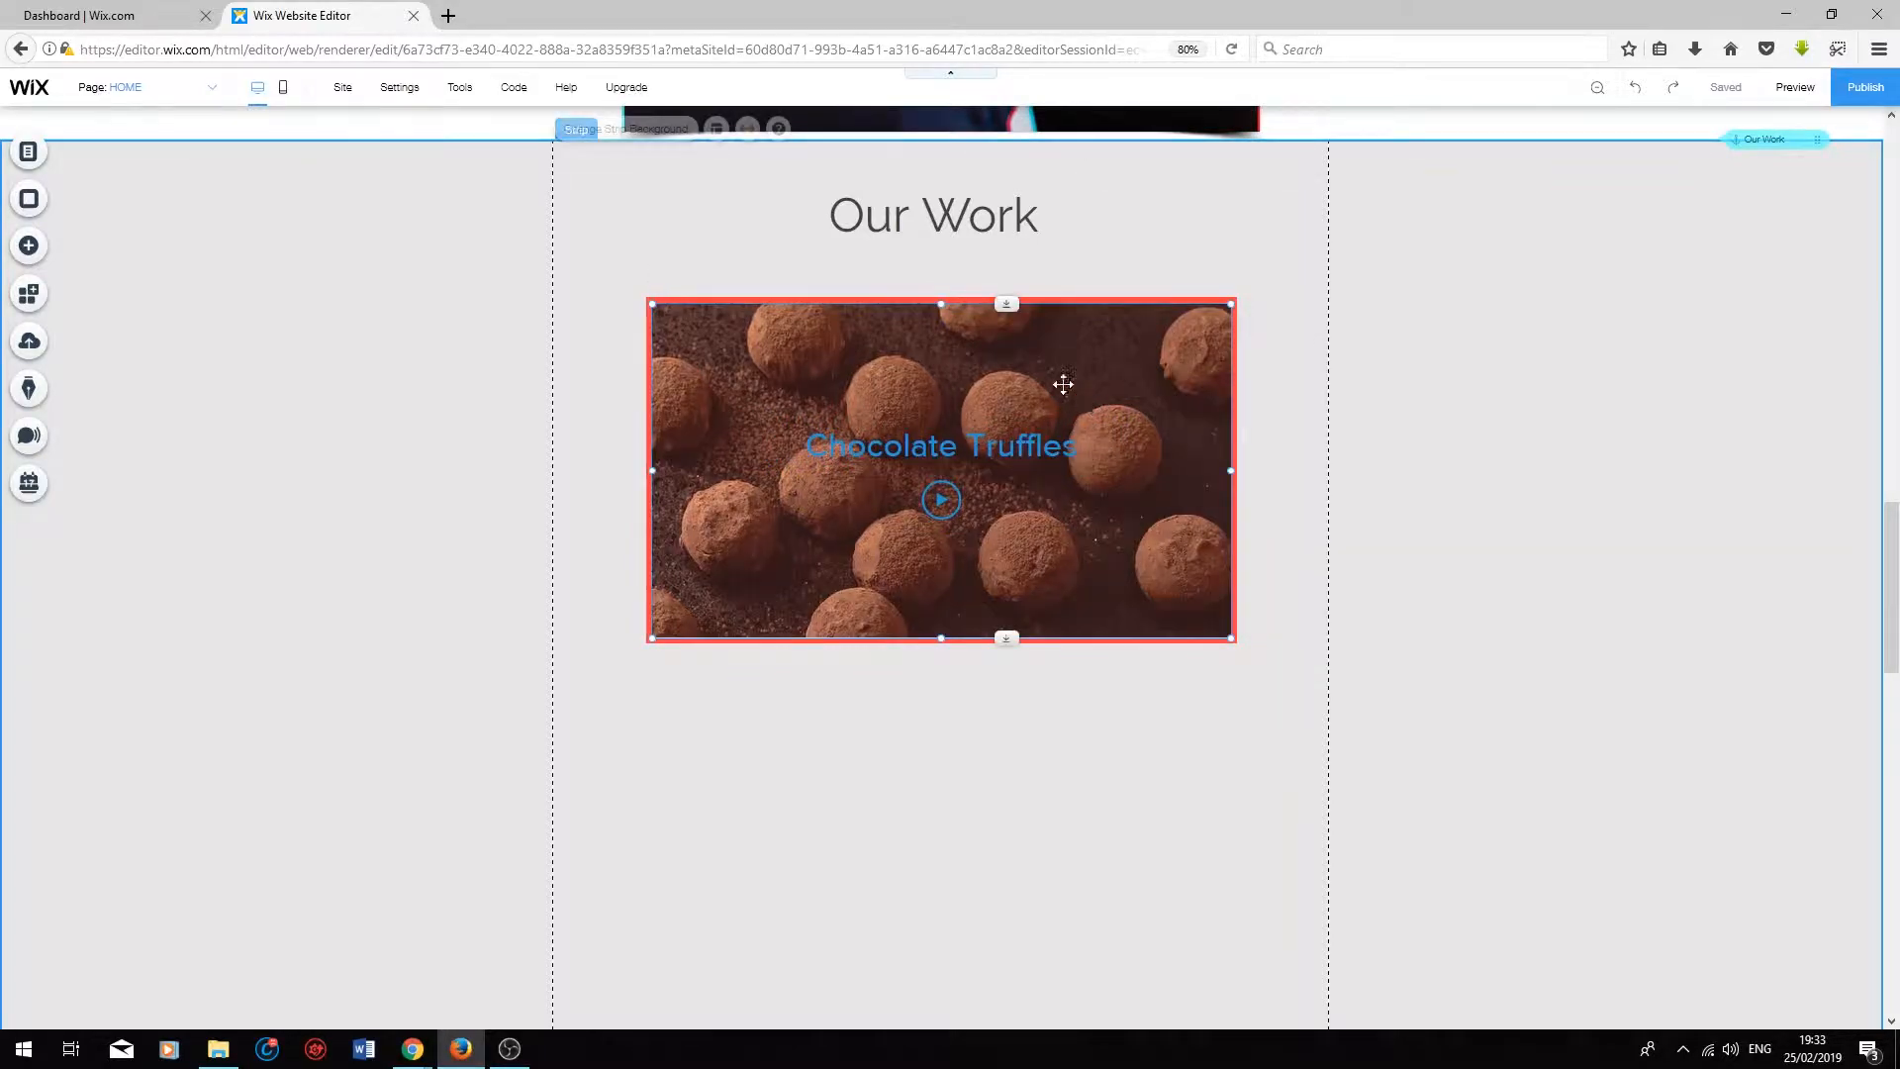
{"action": "left_click", "coordinate": [758, 276]}
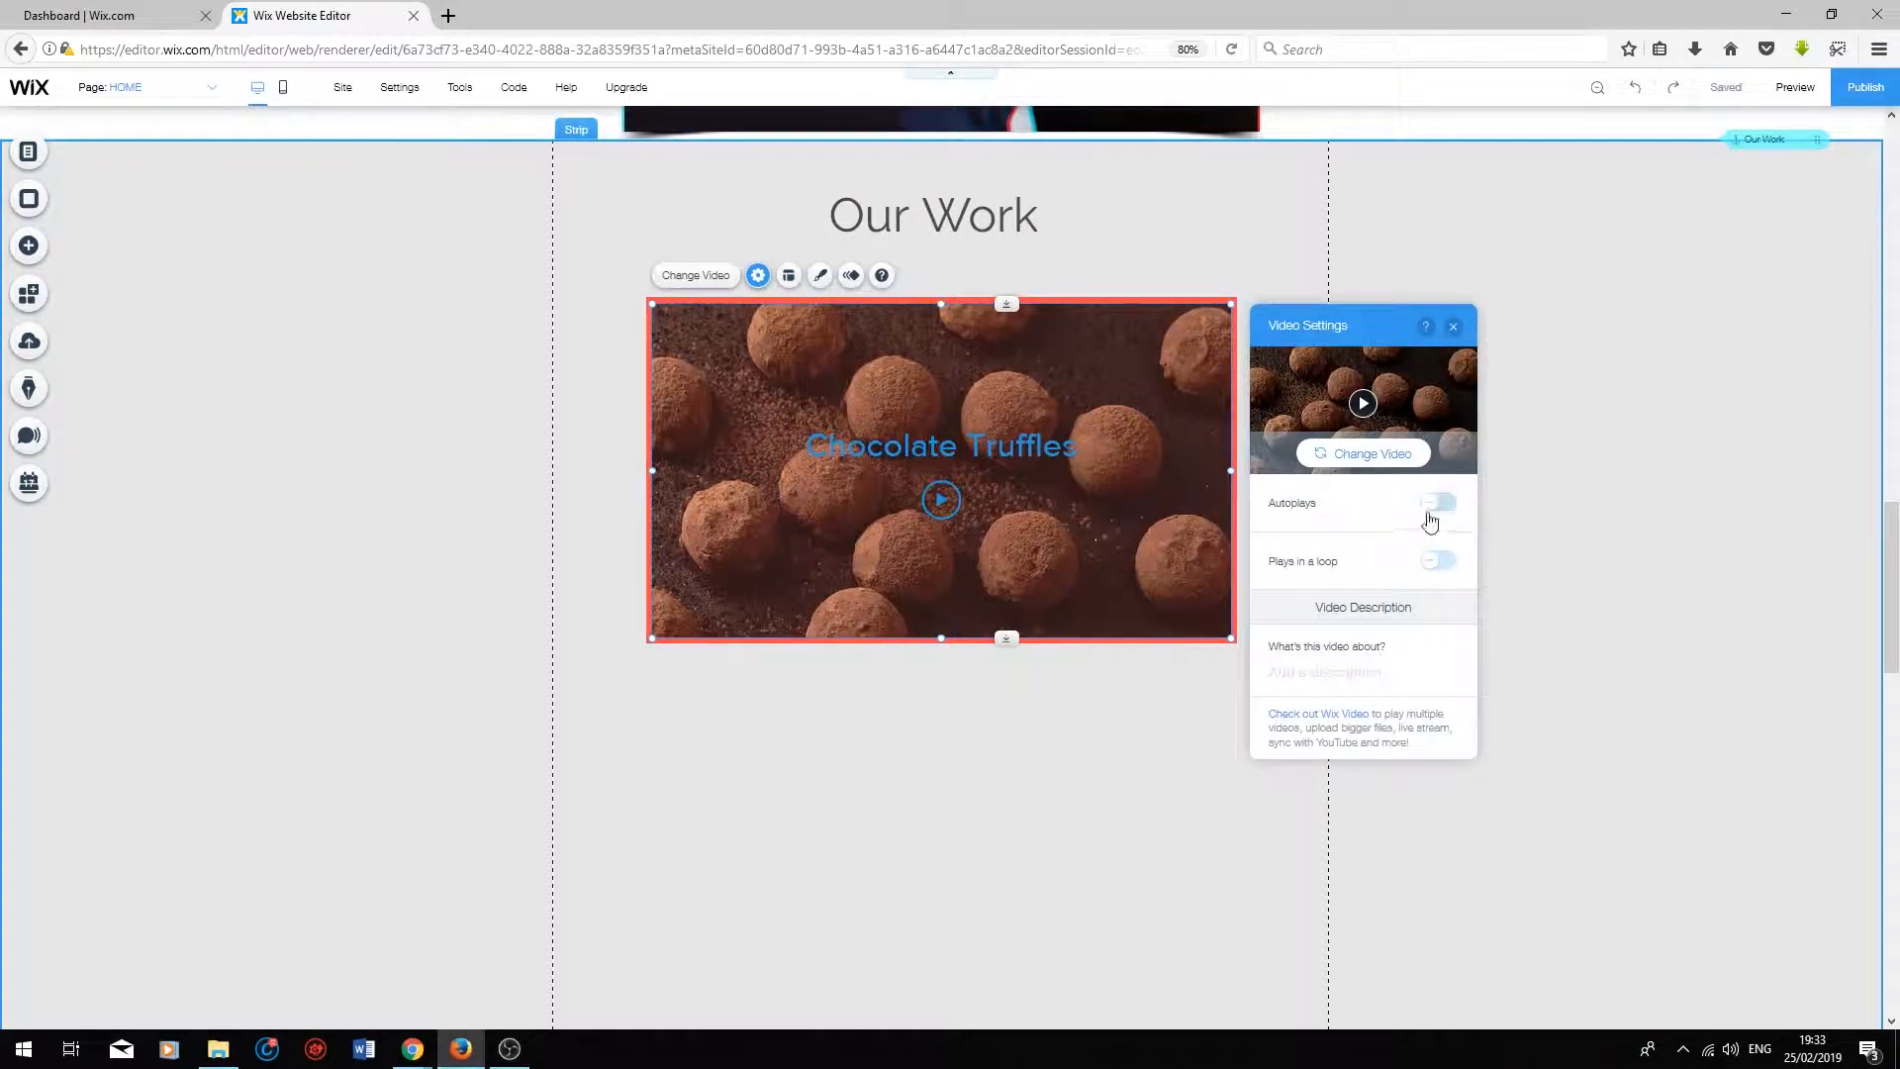
{"action": "left_click", "coordinate": [1437, 562]}
Step: Preview the page, play the styled truffles video, and return to the editor
{"action": "left_click", "coordinate": [1795, 87]}
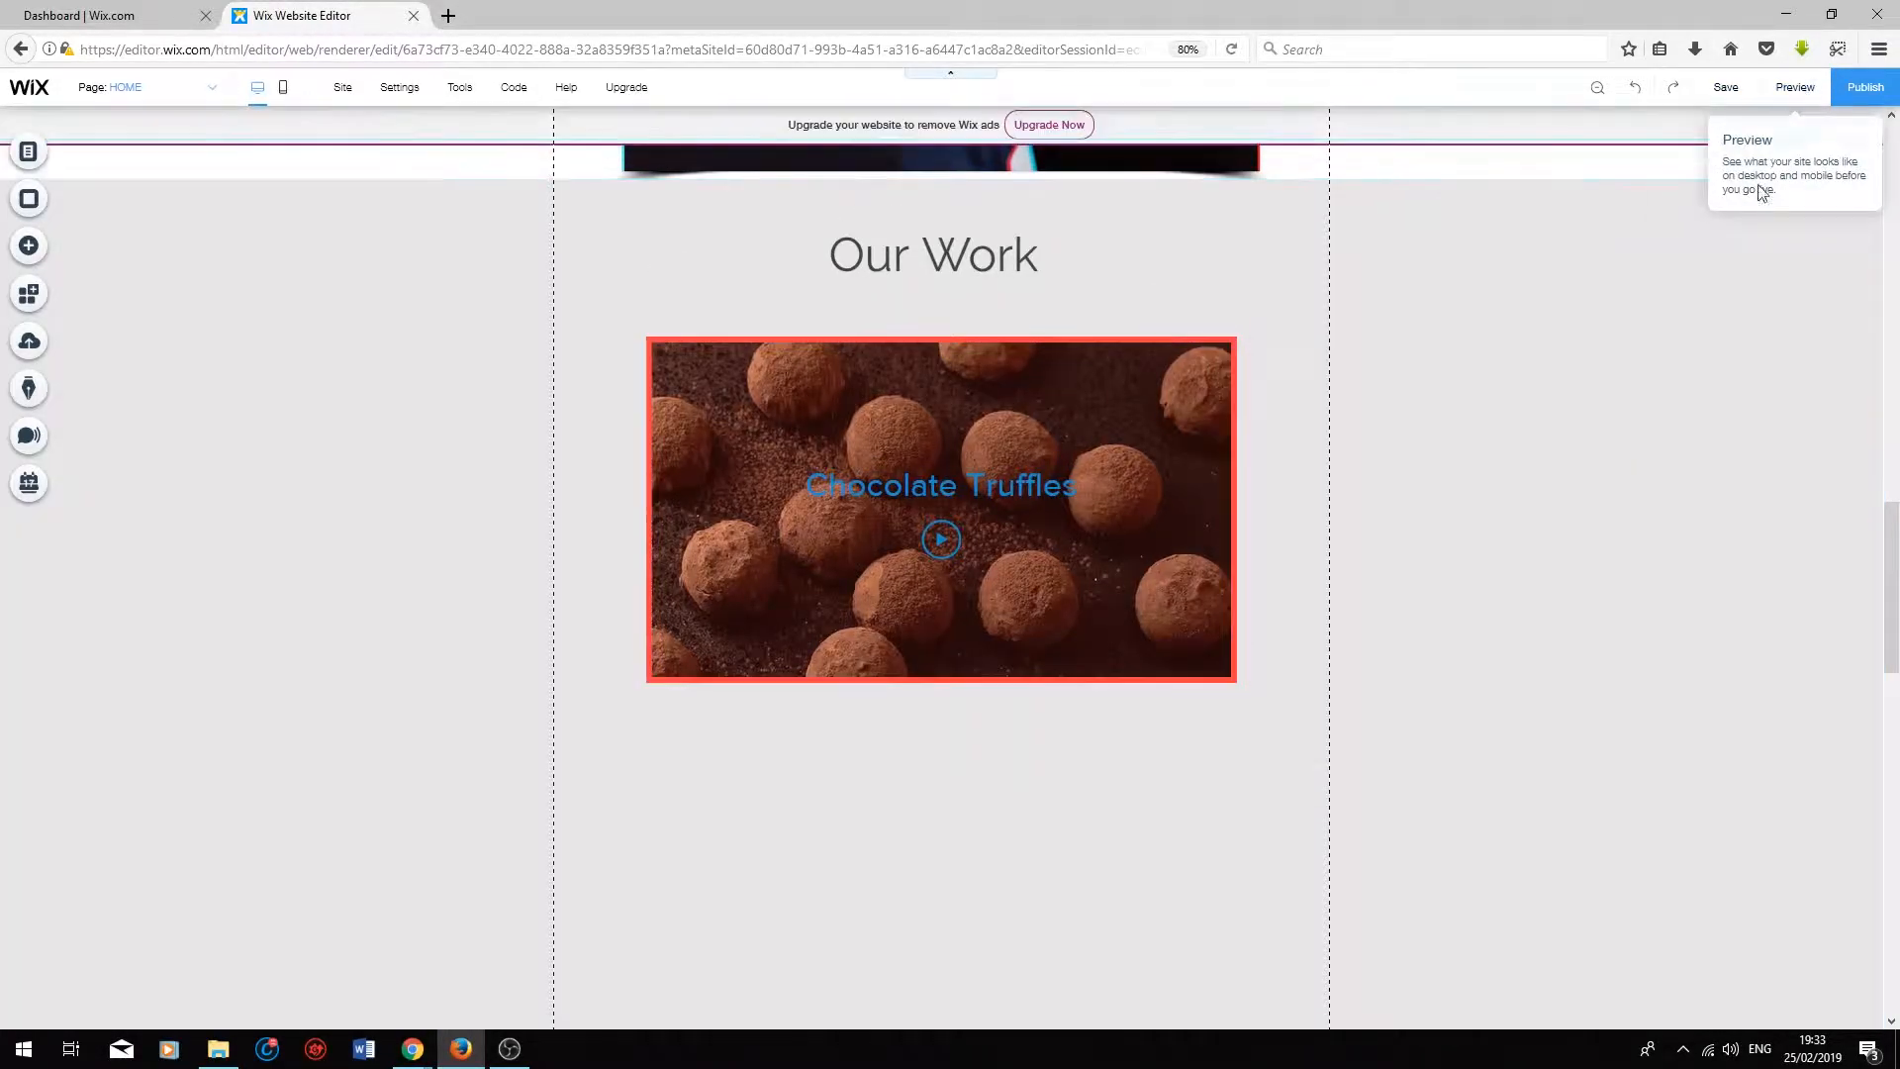
{"action": "left_click", "coordinate": [941, 539]}
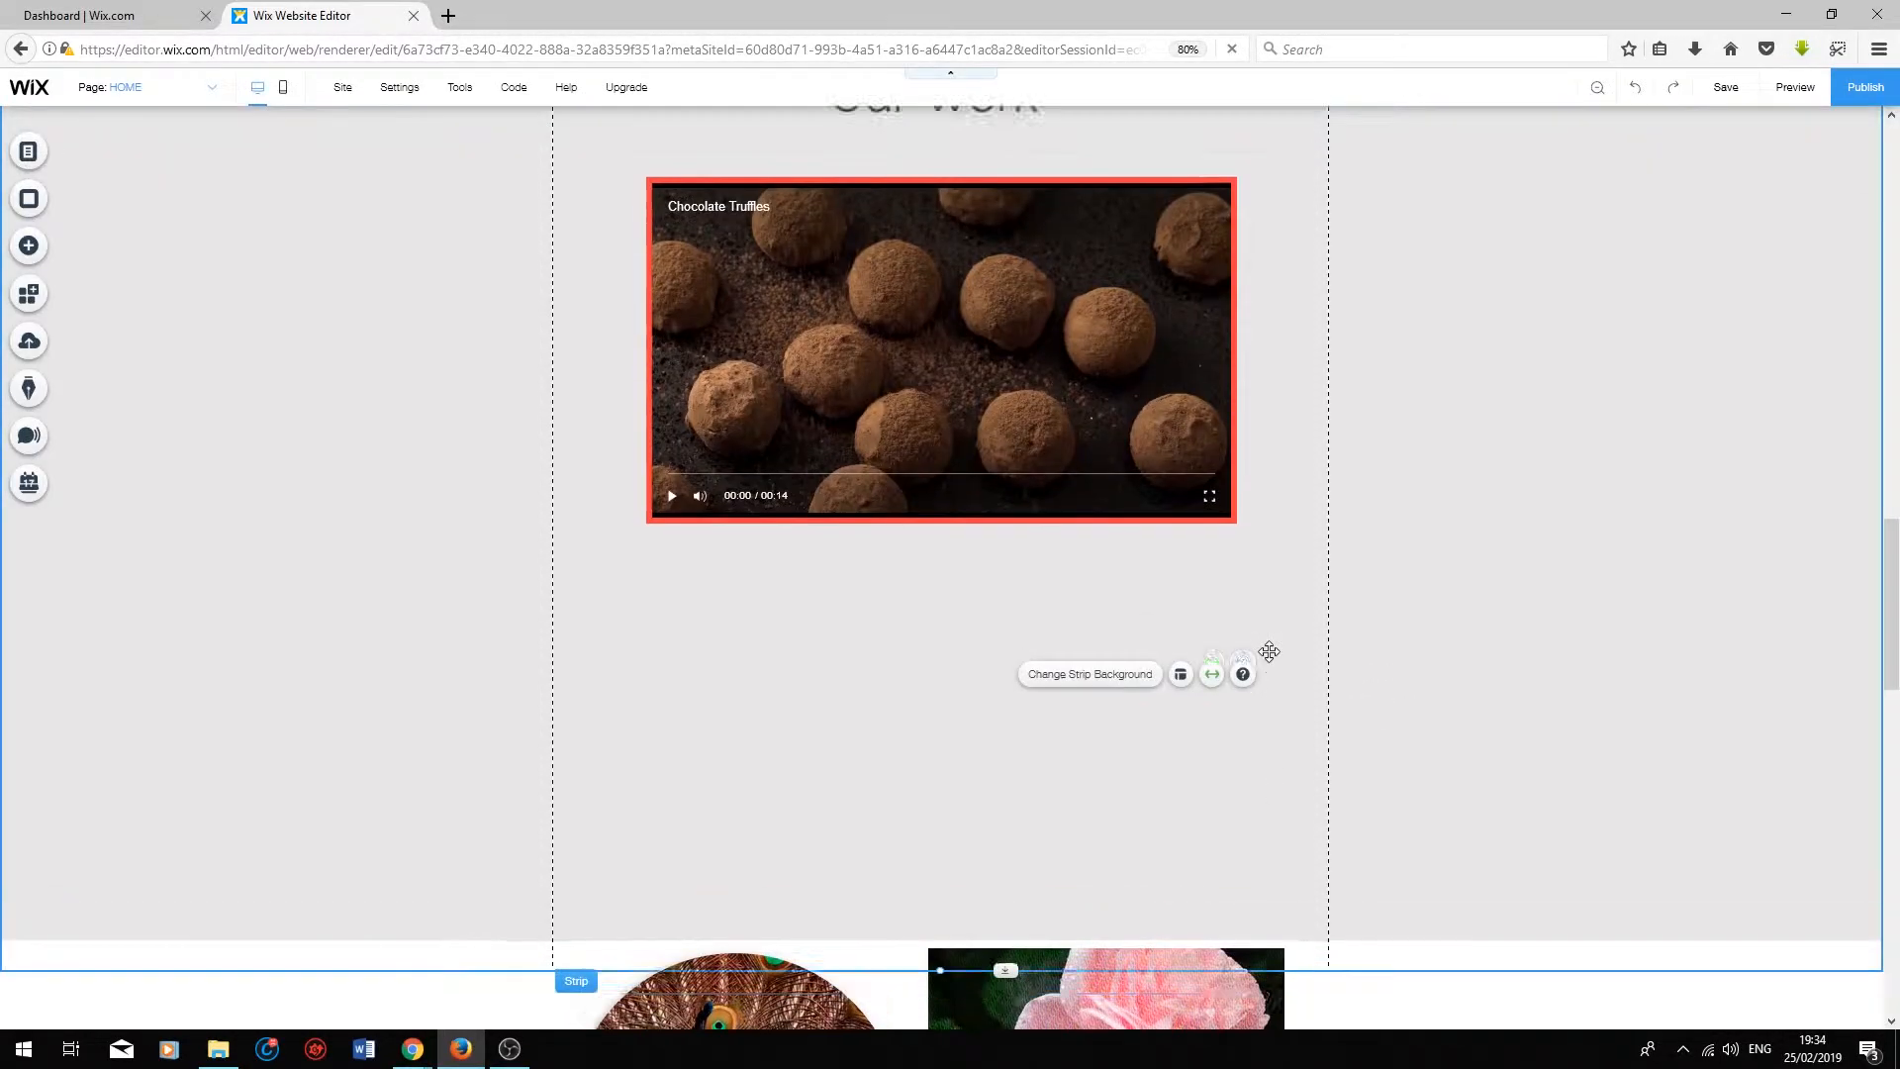
{"action": "scroll", "coordinate": [1269, 651], "scroll_direction": "up", "scroll_amount": 2}
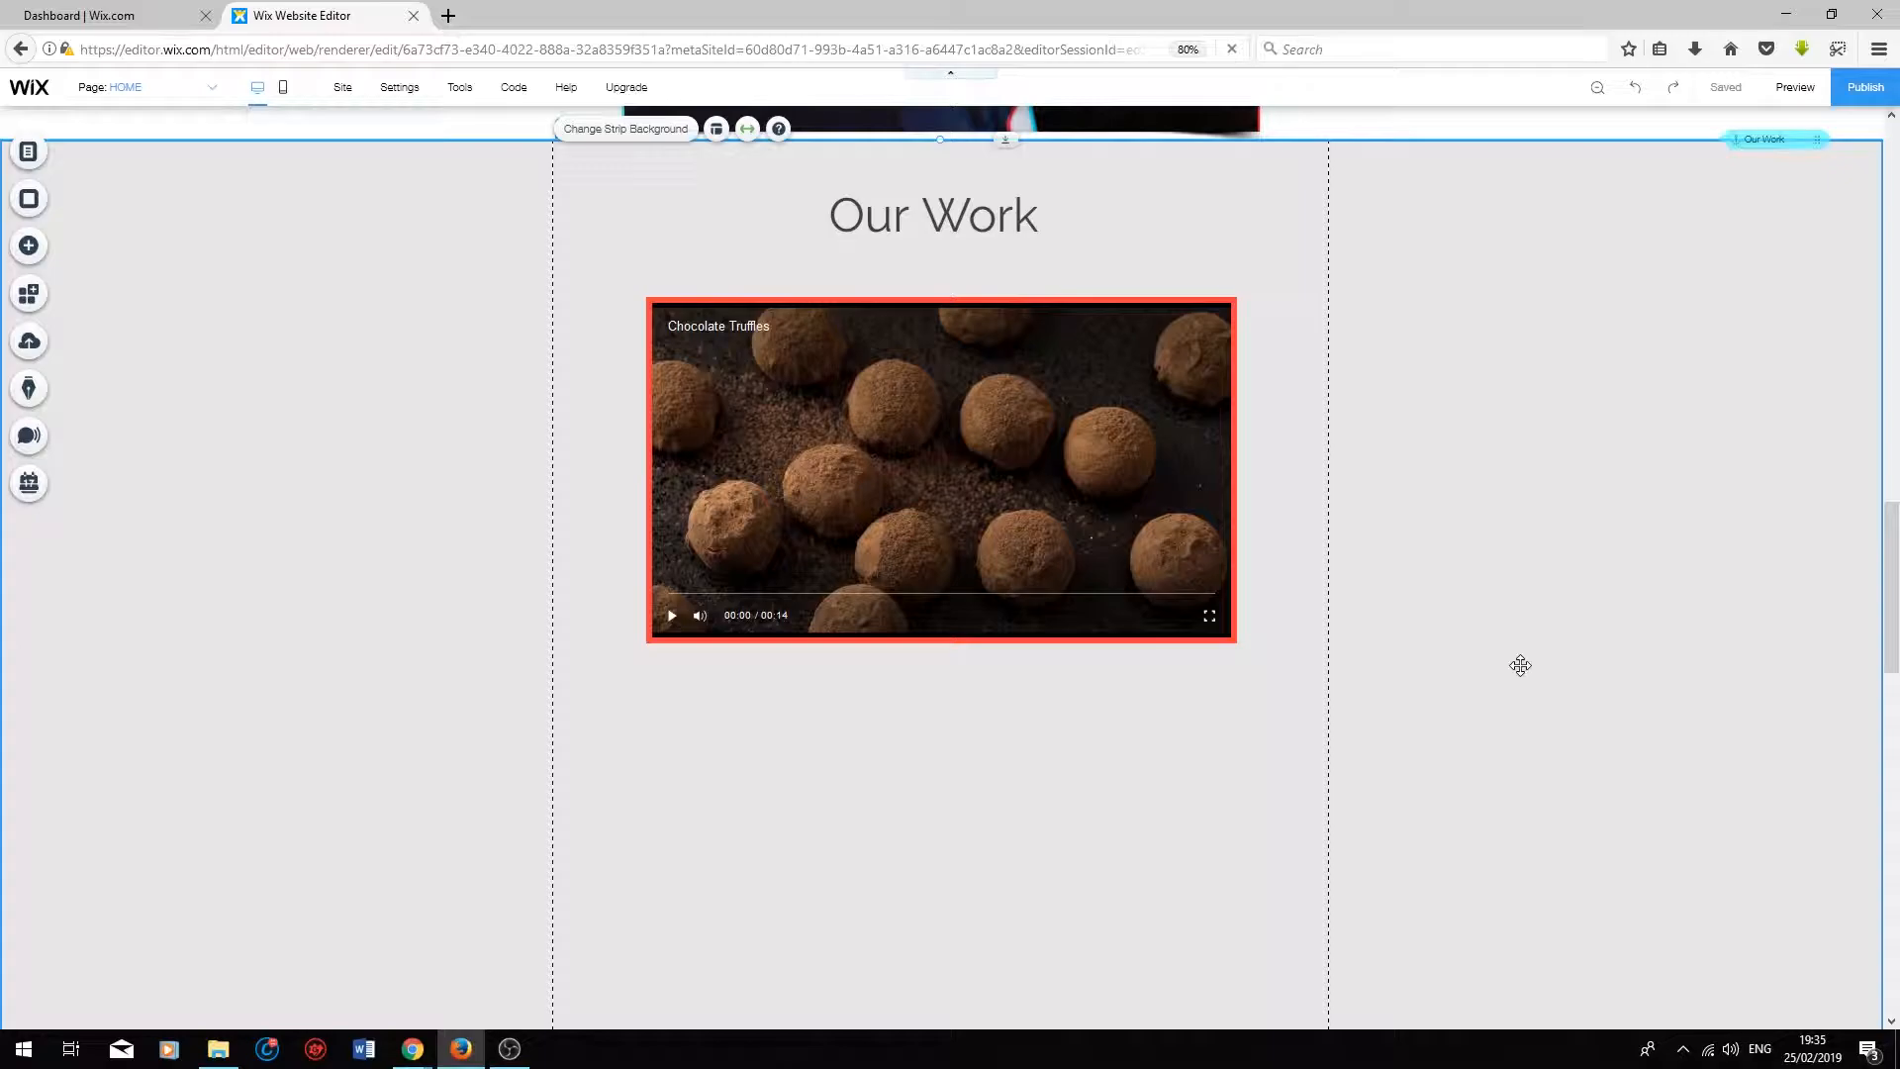
{"action": "scroll", "coordinate": [87, 233], "scroll_direction": "down", "scroll_amount": 1}
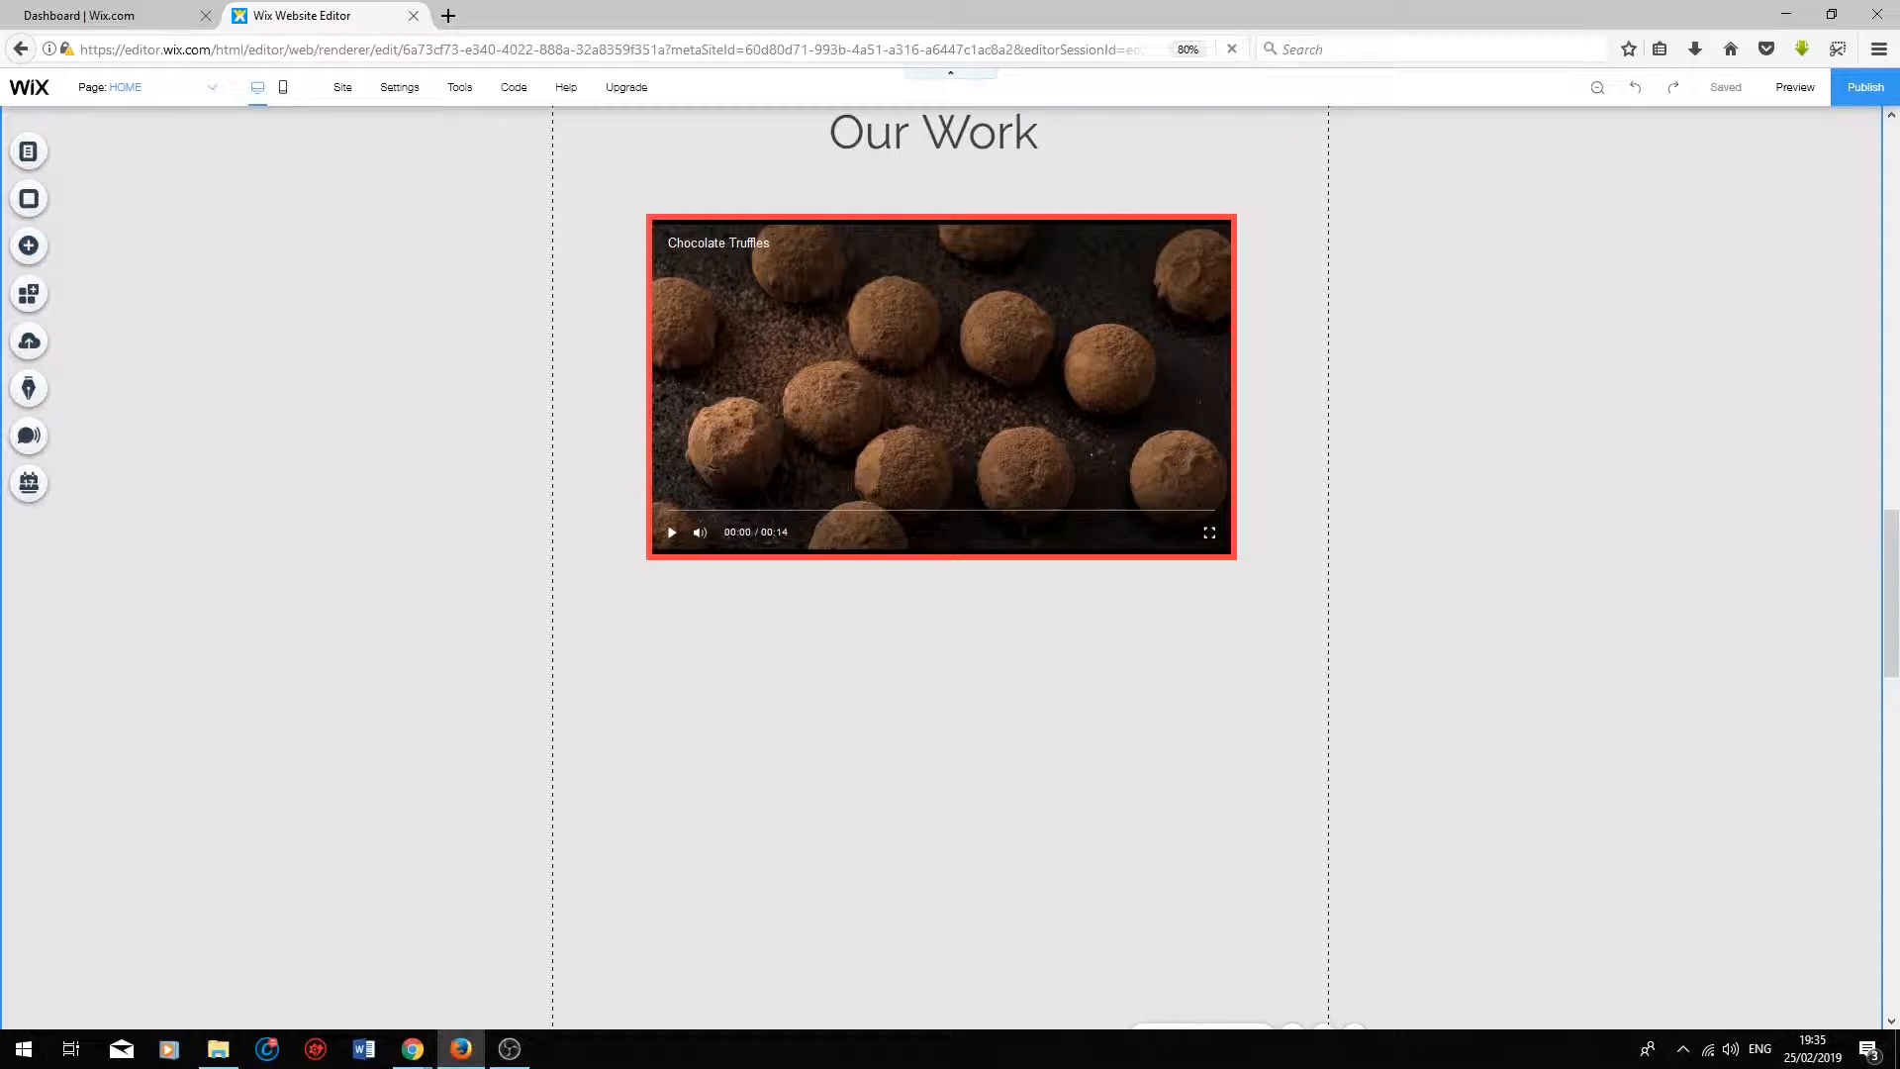
Step: Add a YouTube player below the truffles video and enlarge it to nearly the same width
{"action": "left_click", "coordinate": [30, 247]}
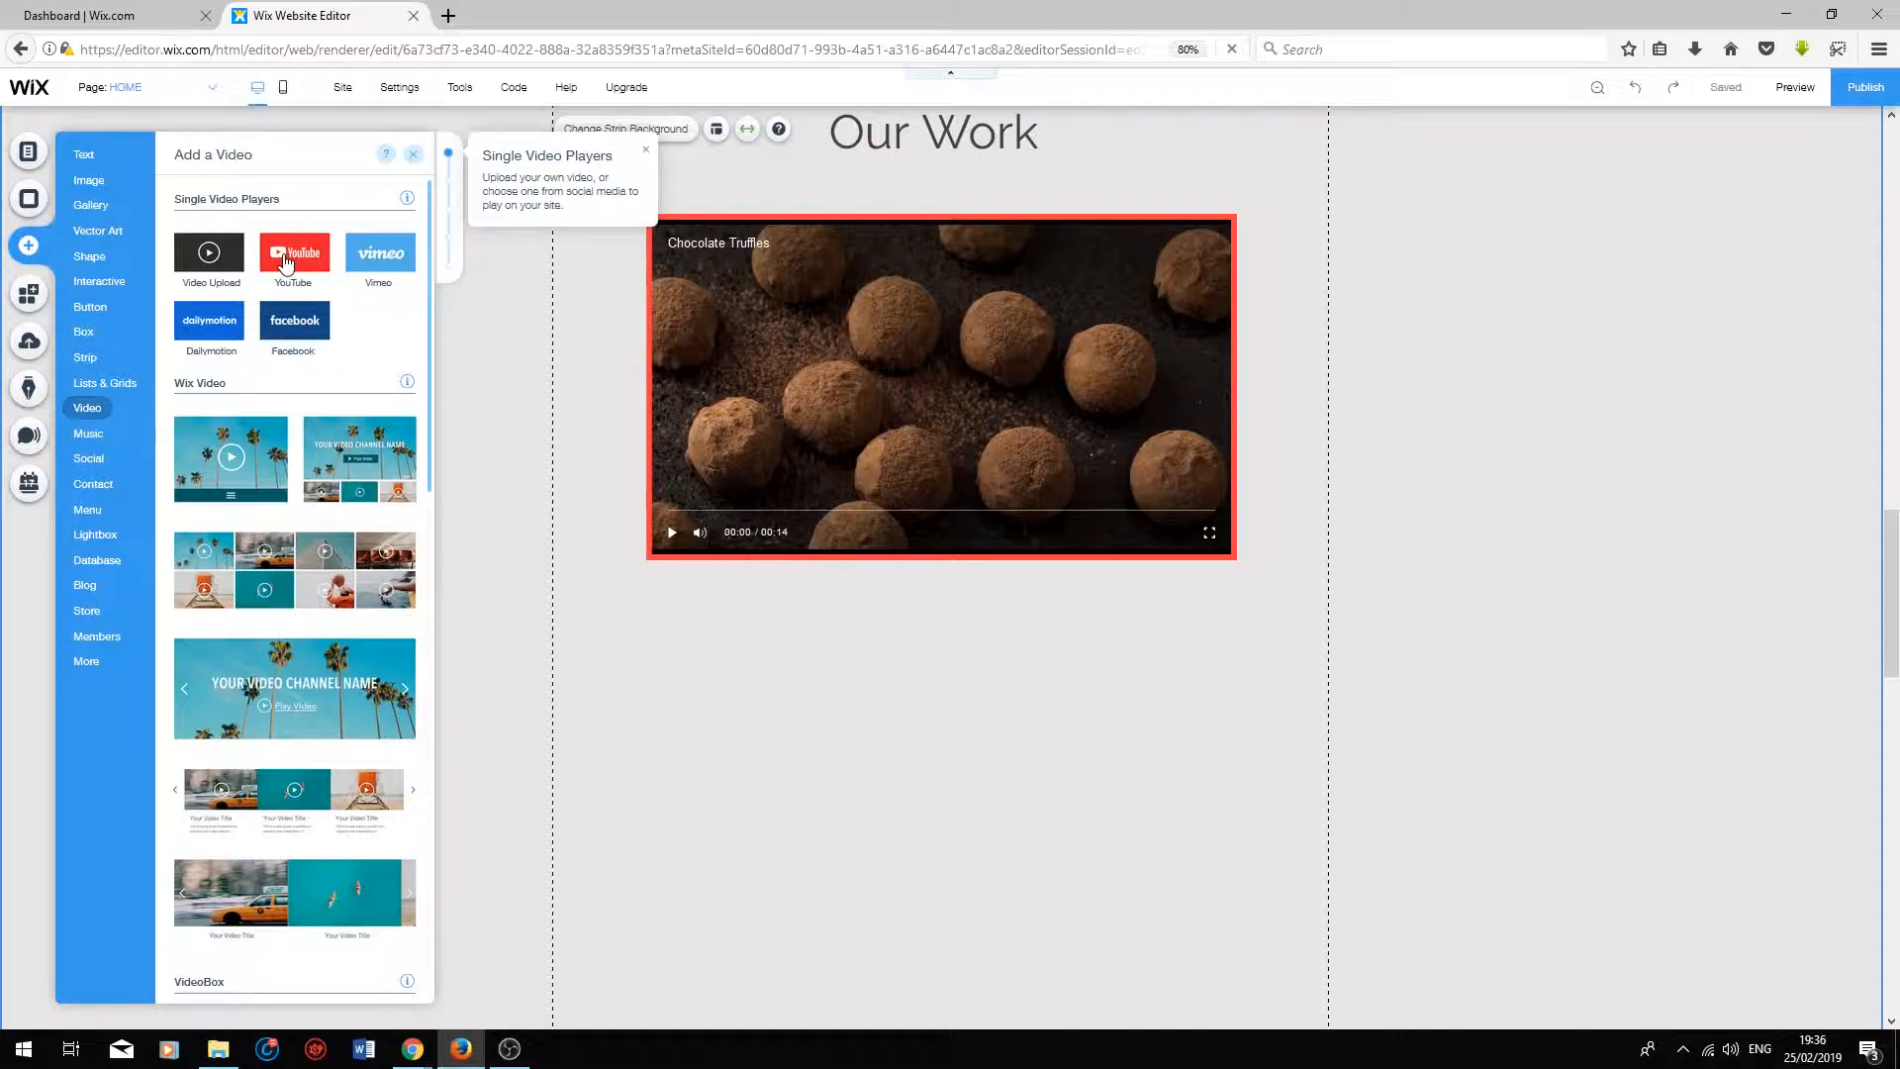
{"action": "left_click_drag", "start_coordinate": [286, 263], "coordinate": [769, 770]}
{"action": "left_click_drag", "start_coordinate": [1035, 885], "coordinate": [1211, 991]}
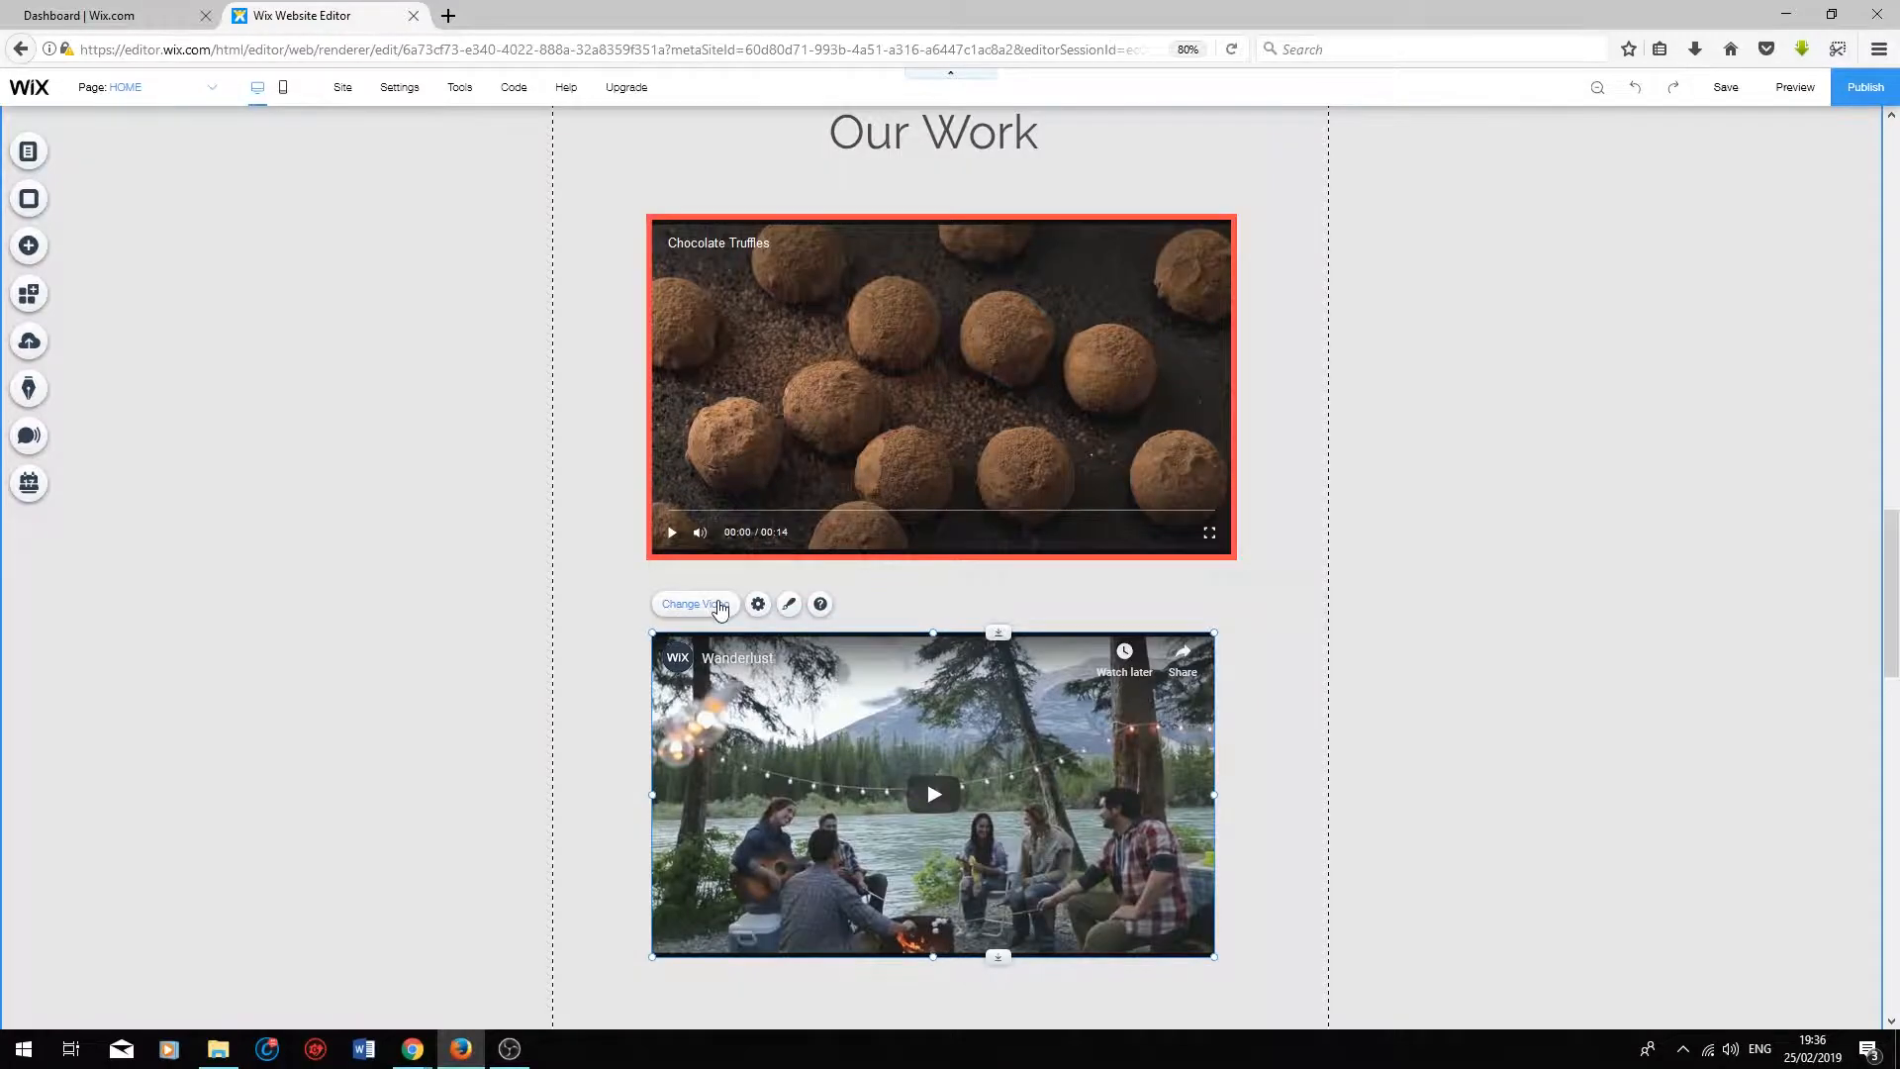
Step: Search YouTube for "coding" and replace the new player's video with "Coding is not difficult"
{"action": "left_click", "coordinate": [757, 604]}
{"action": "left_click", "coordinate": [1311, 709]}
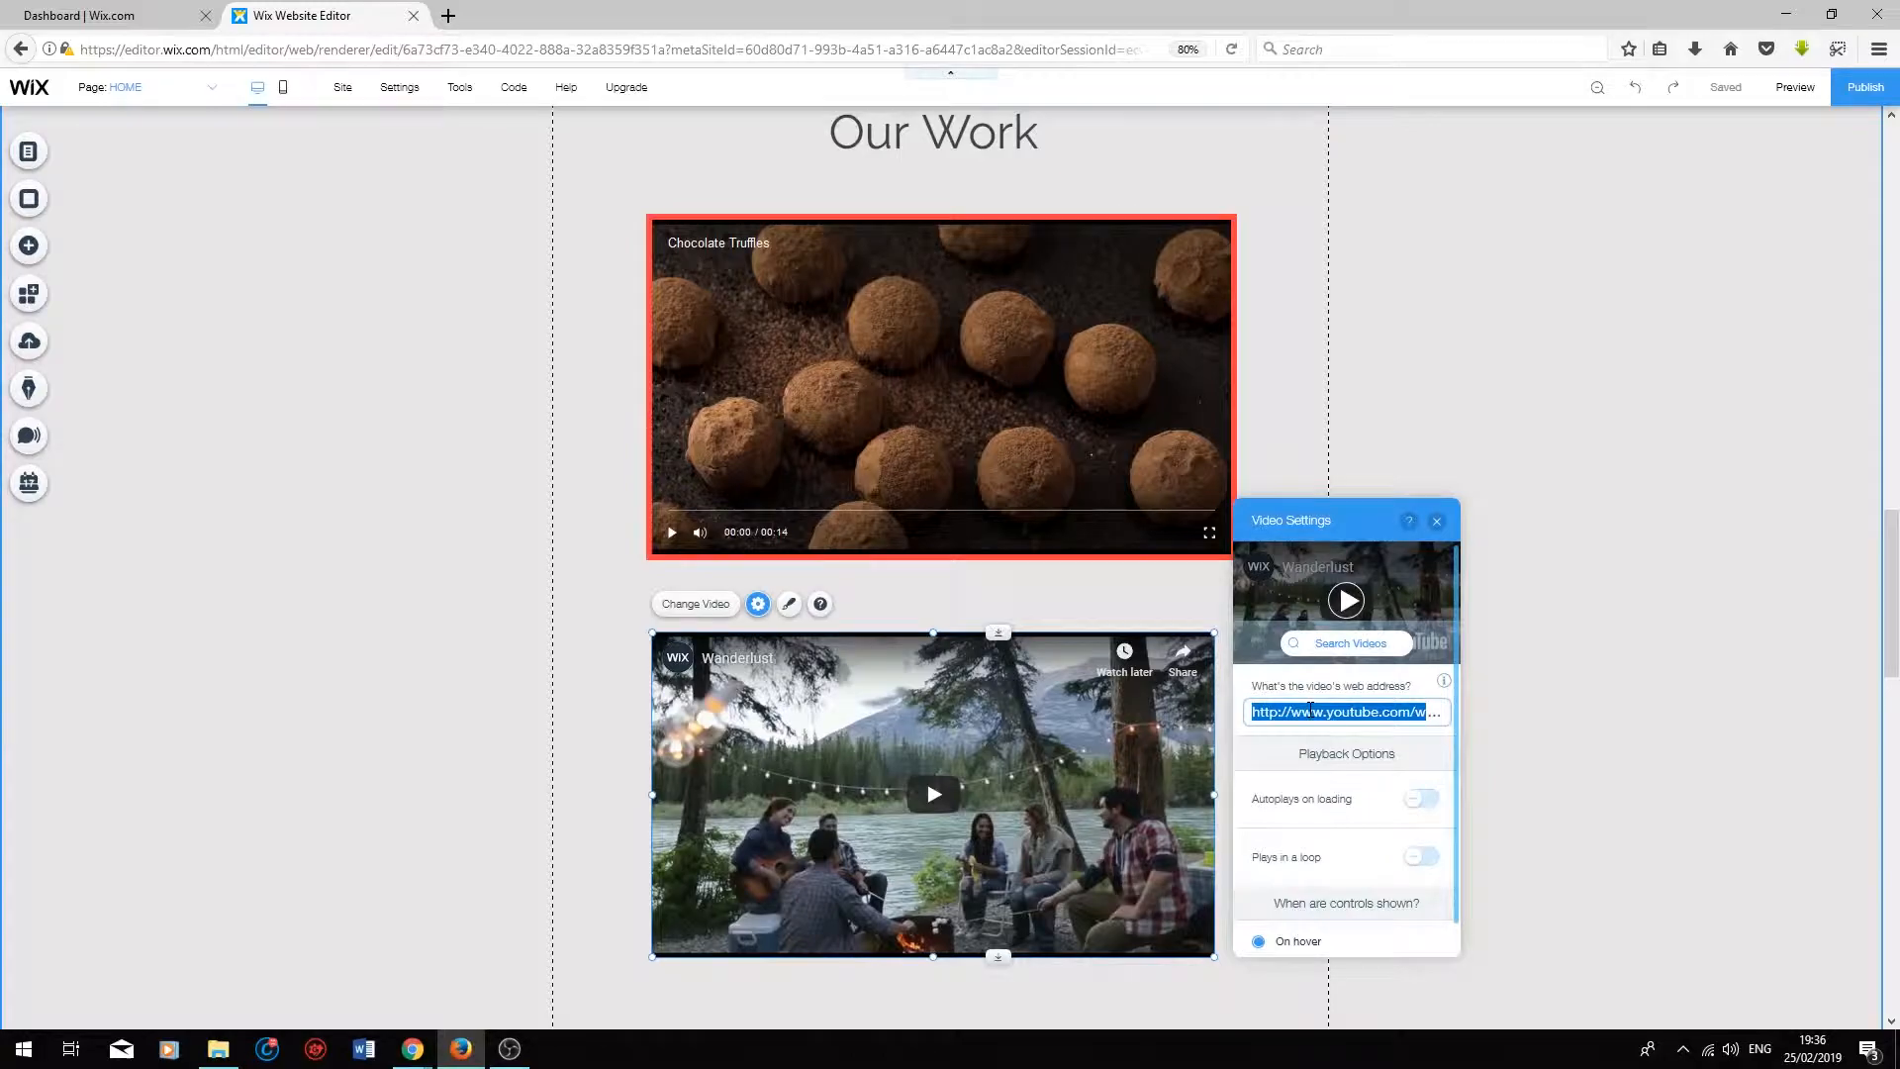
{"action": "left_click", "coordinate": [1354, 643]}
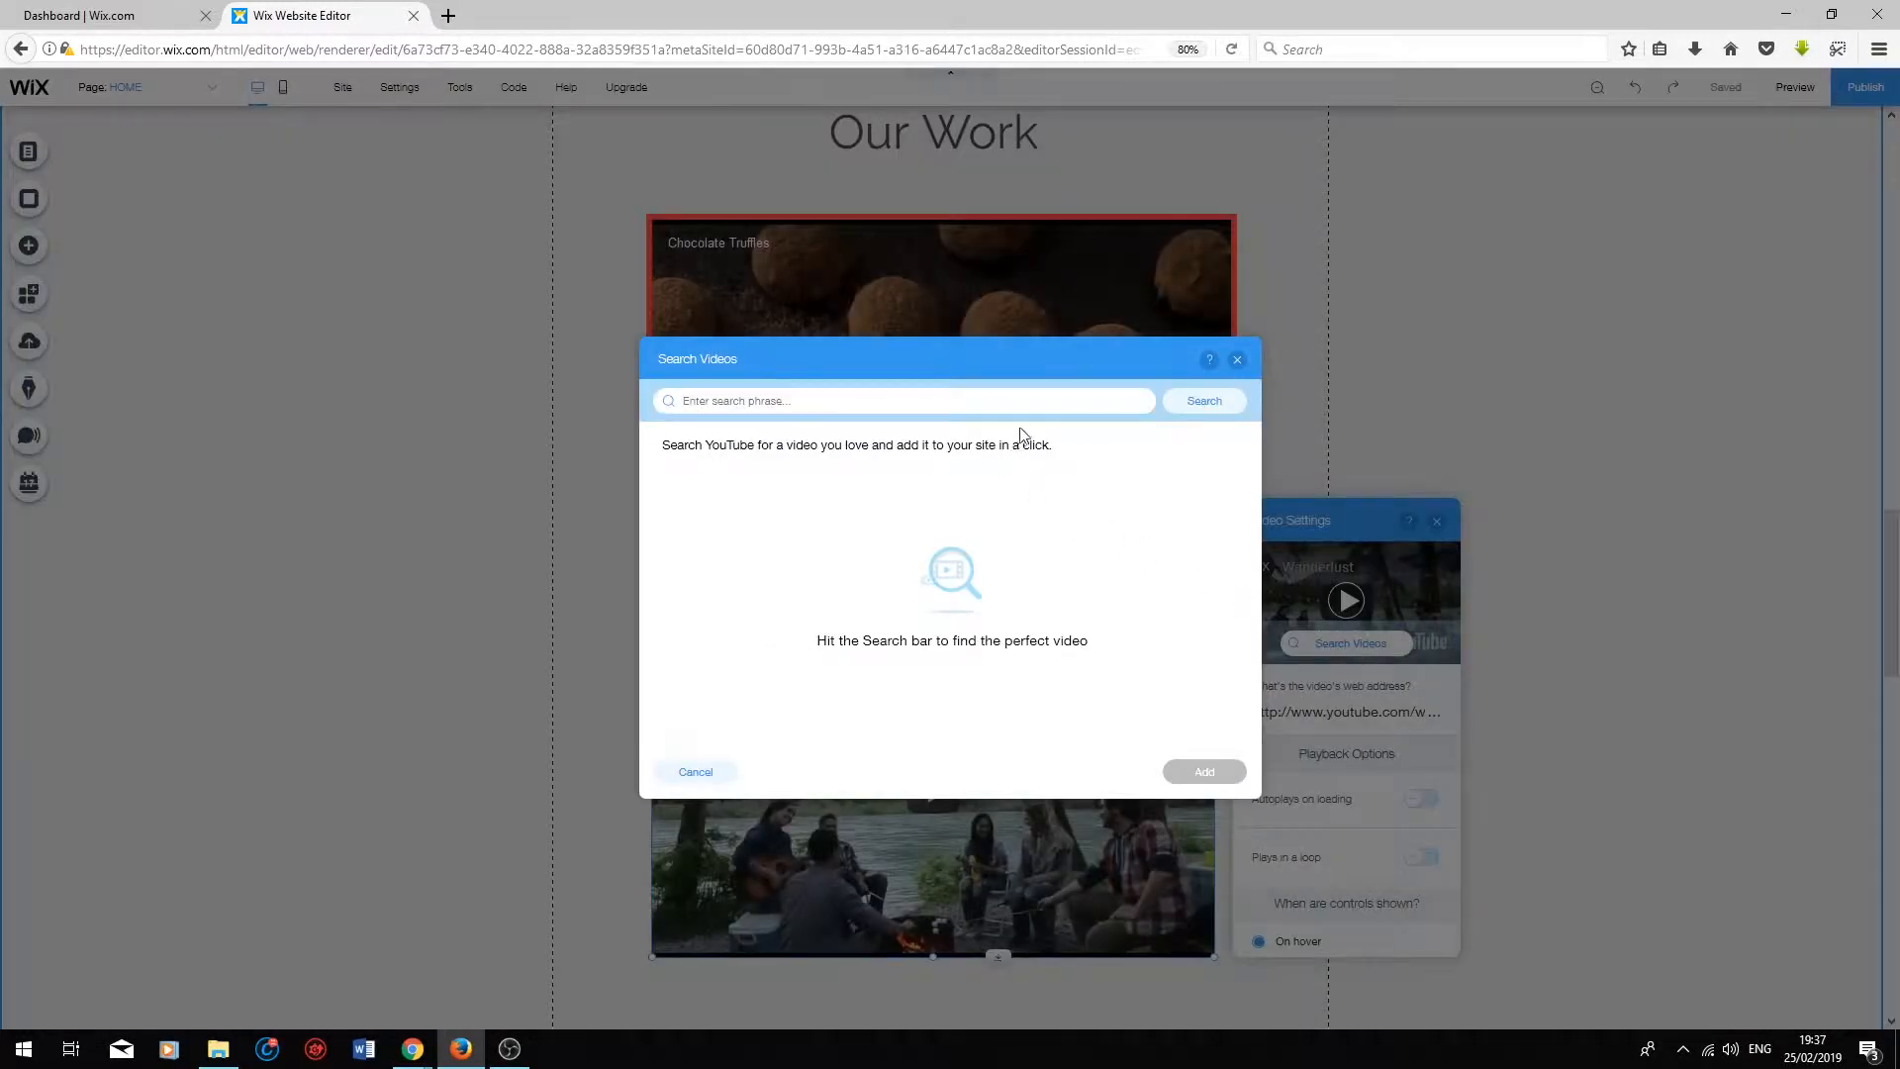
{"action": "type", "text": "coding"}
{"action": "left_click", "coordinate": [700, 525]}
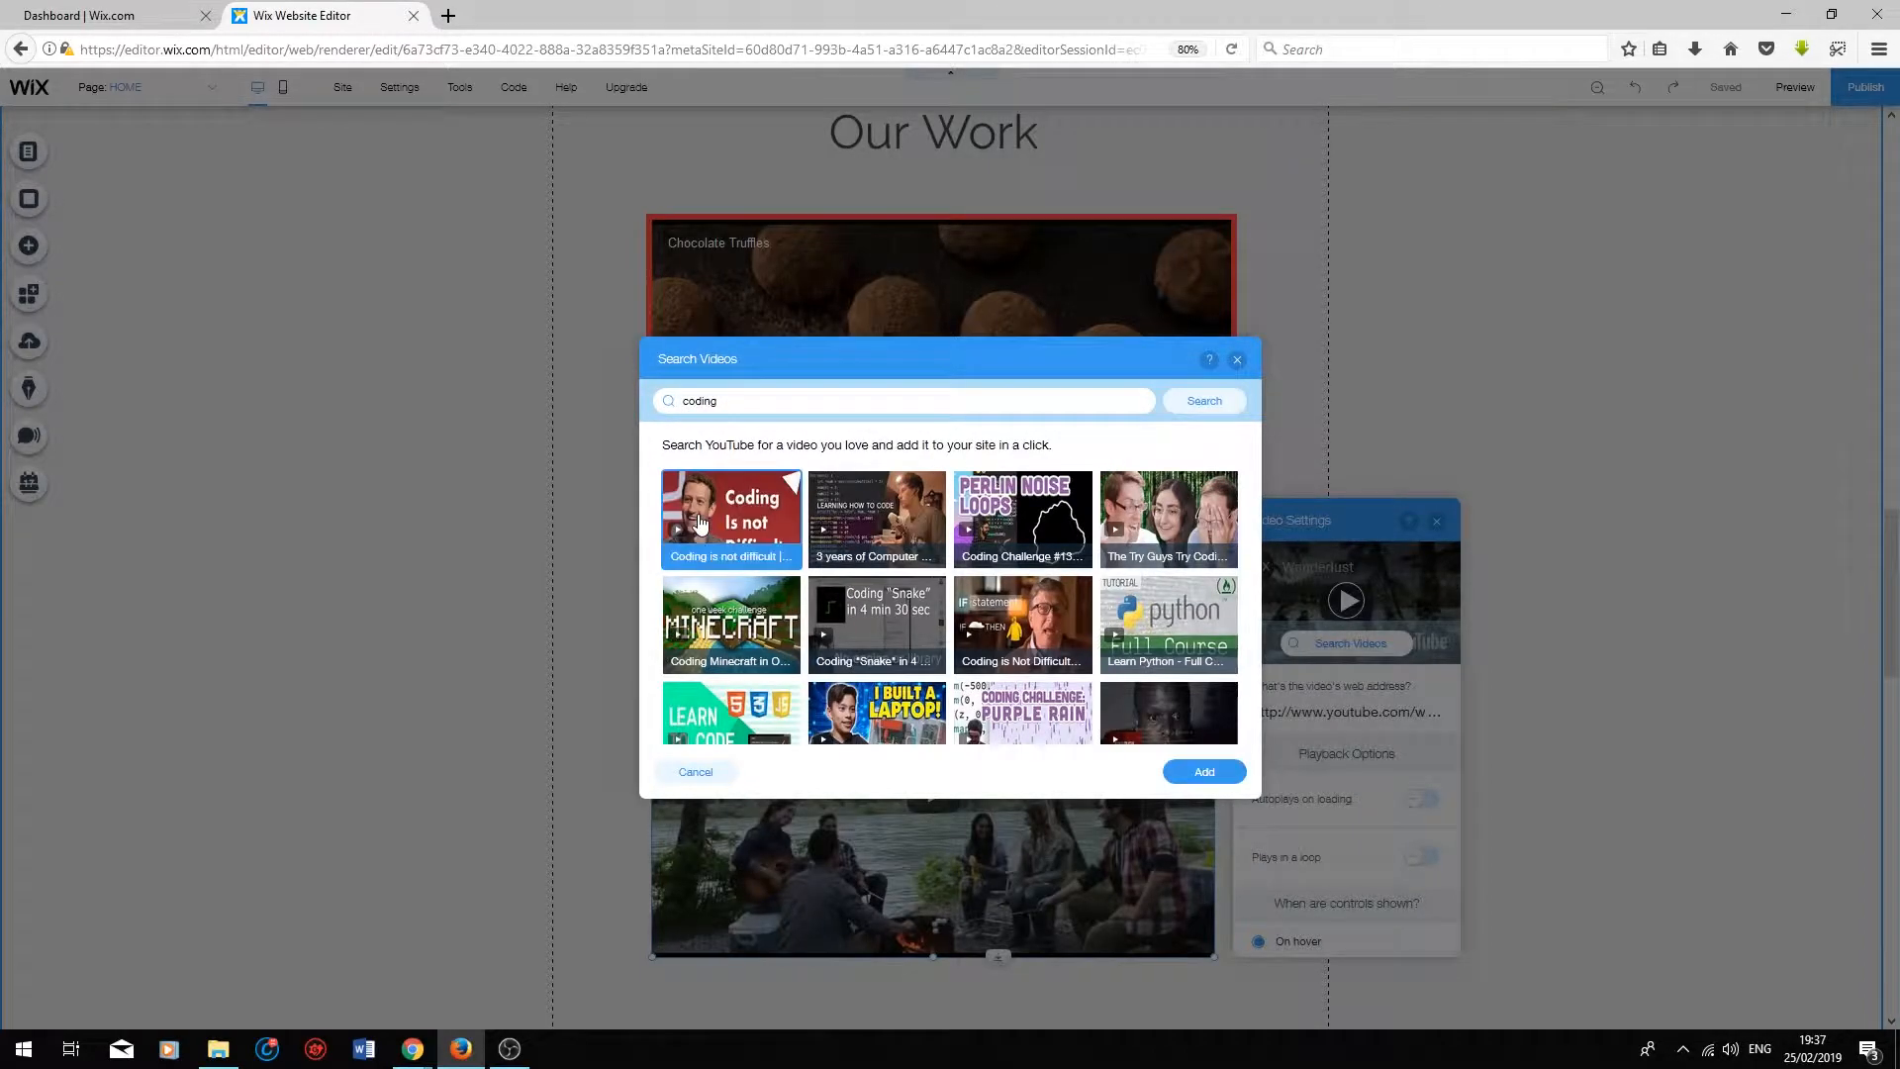
{"action": "left_click", "coordinate": [1205, 772]}
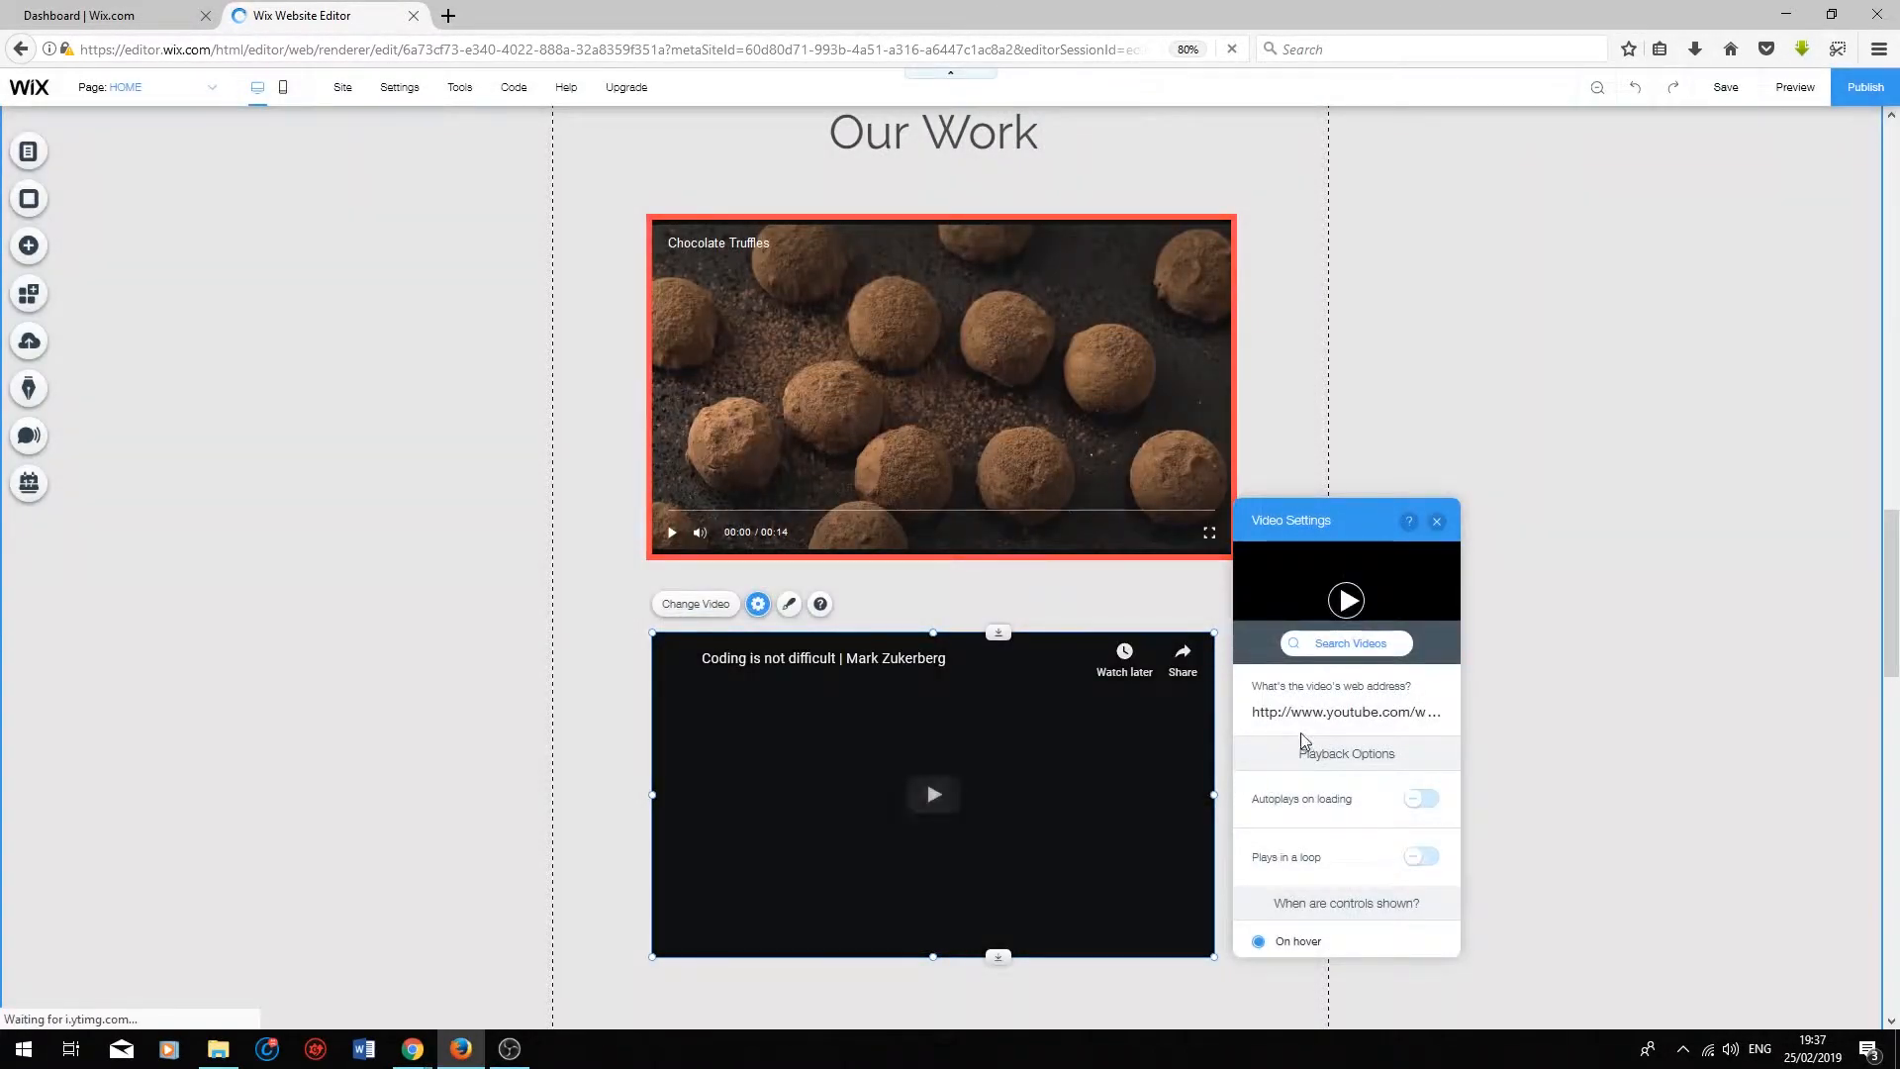
{"action": "left_click", "coordinate": [1580, 731]}
Step: Apply the last preset frame, with a thin blue border, to the coding video and open its design customization
{"action": "left_click", "coordinate": [1106, 739]}
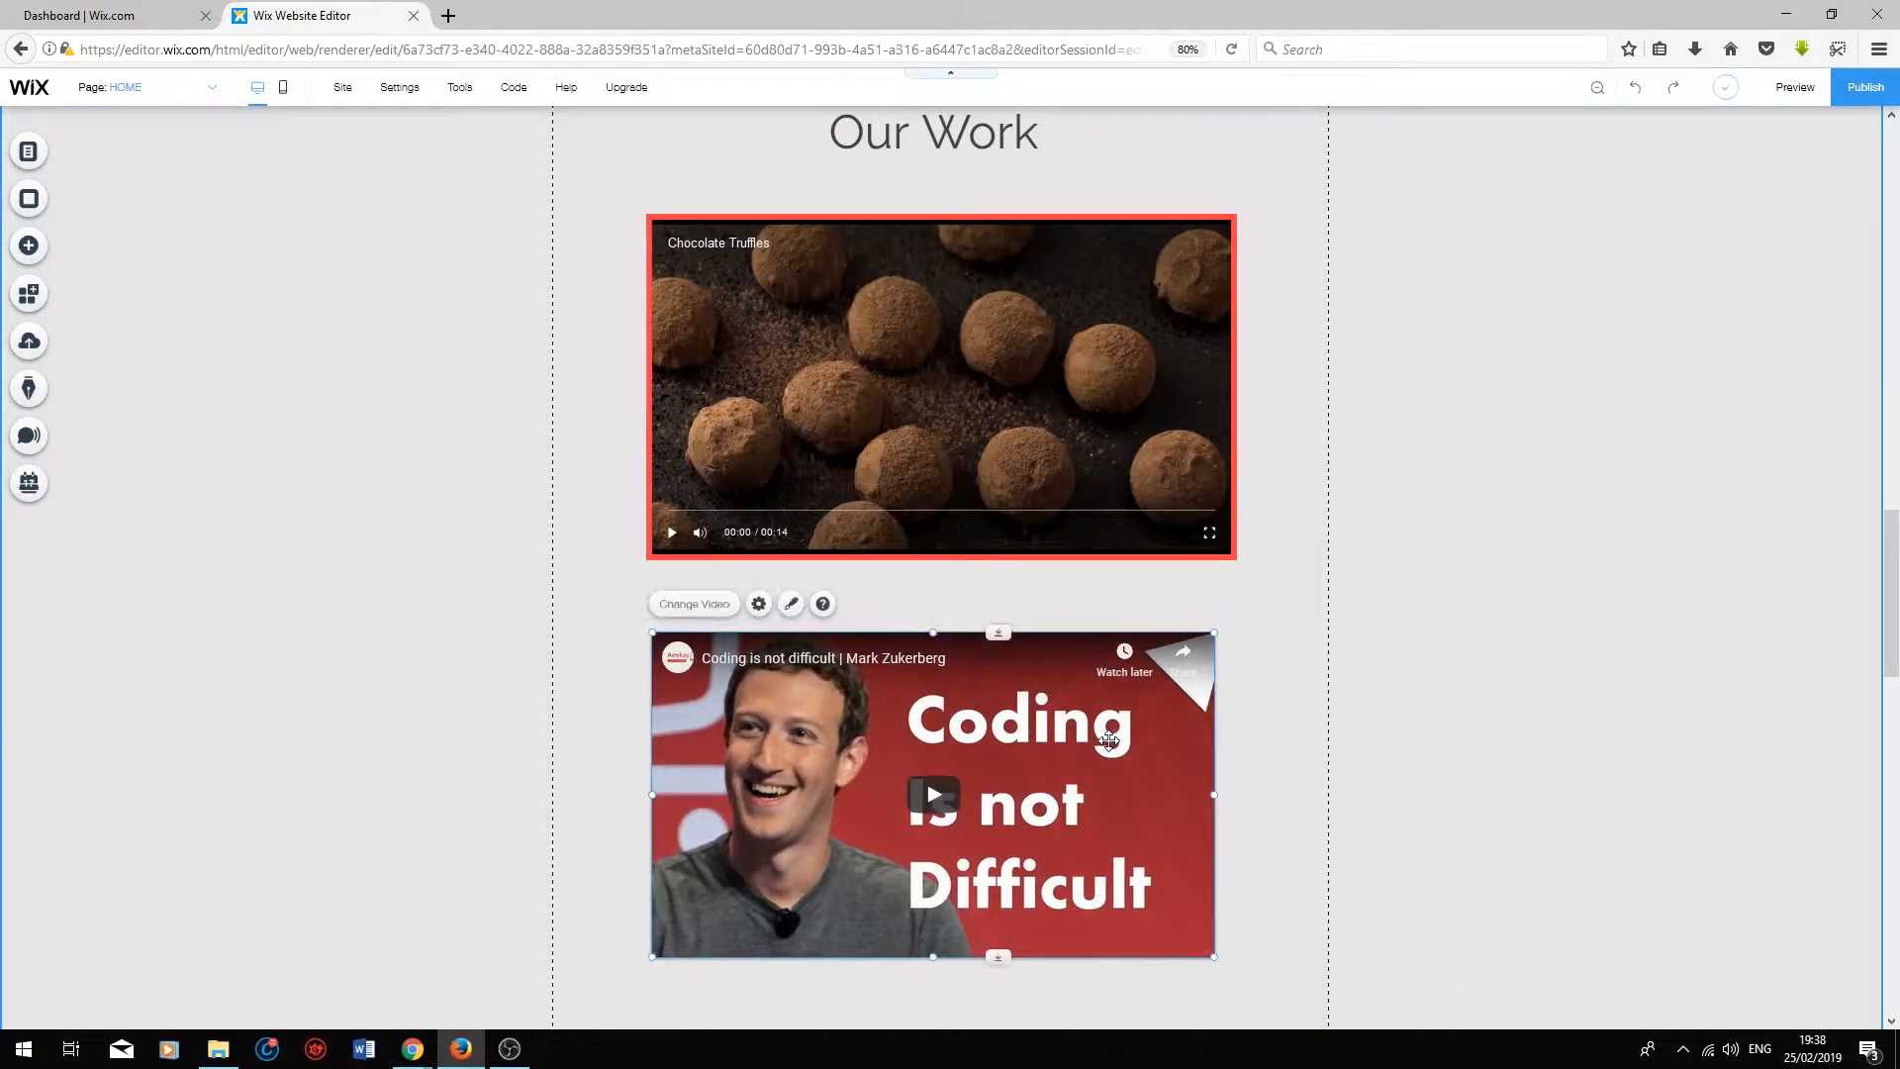
{"action": "left_click", "coordinate": [789, 608]}
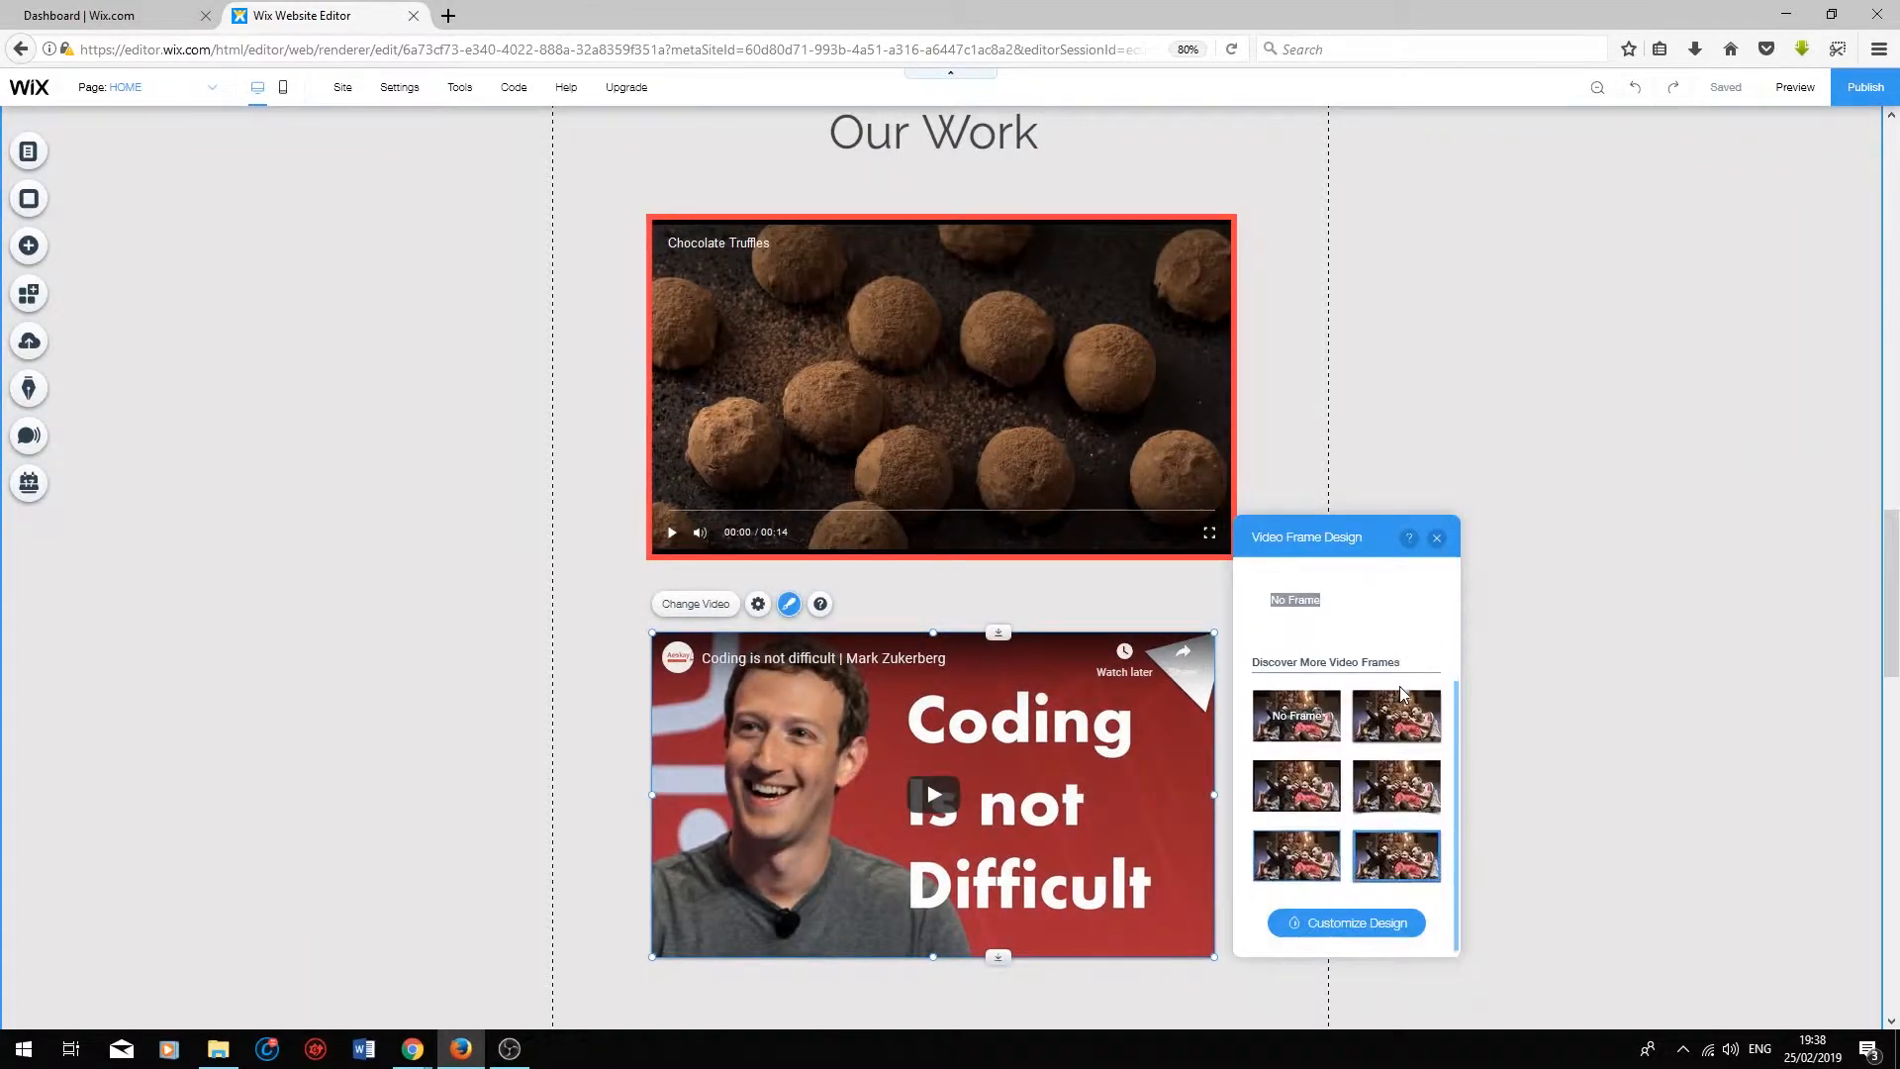
{"action": "left_click", "coordinate": [1393, 874]}
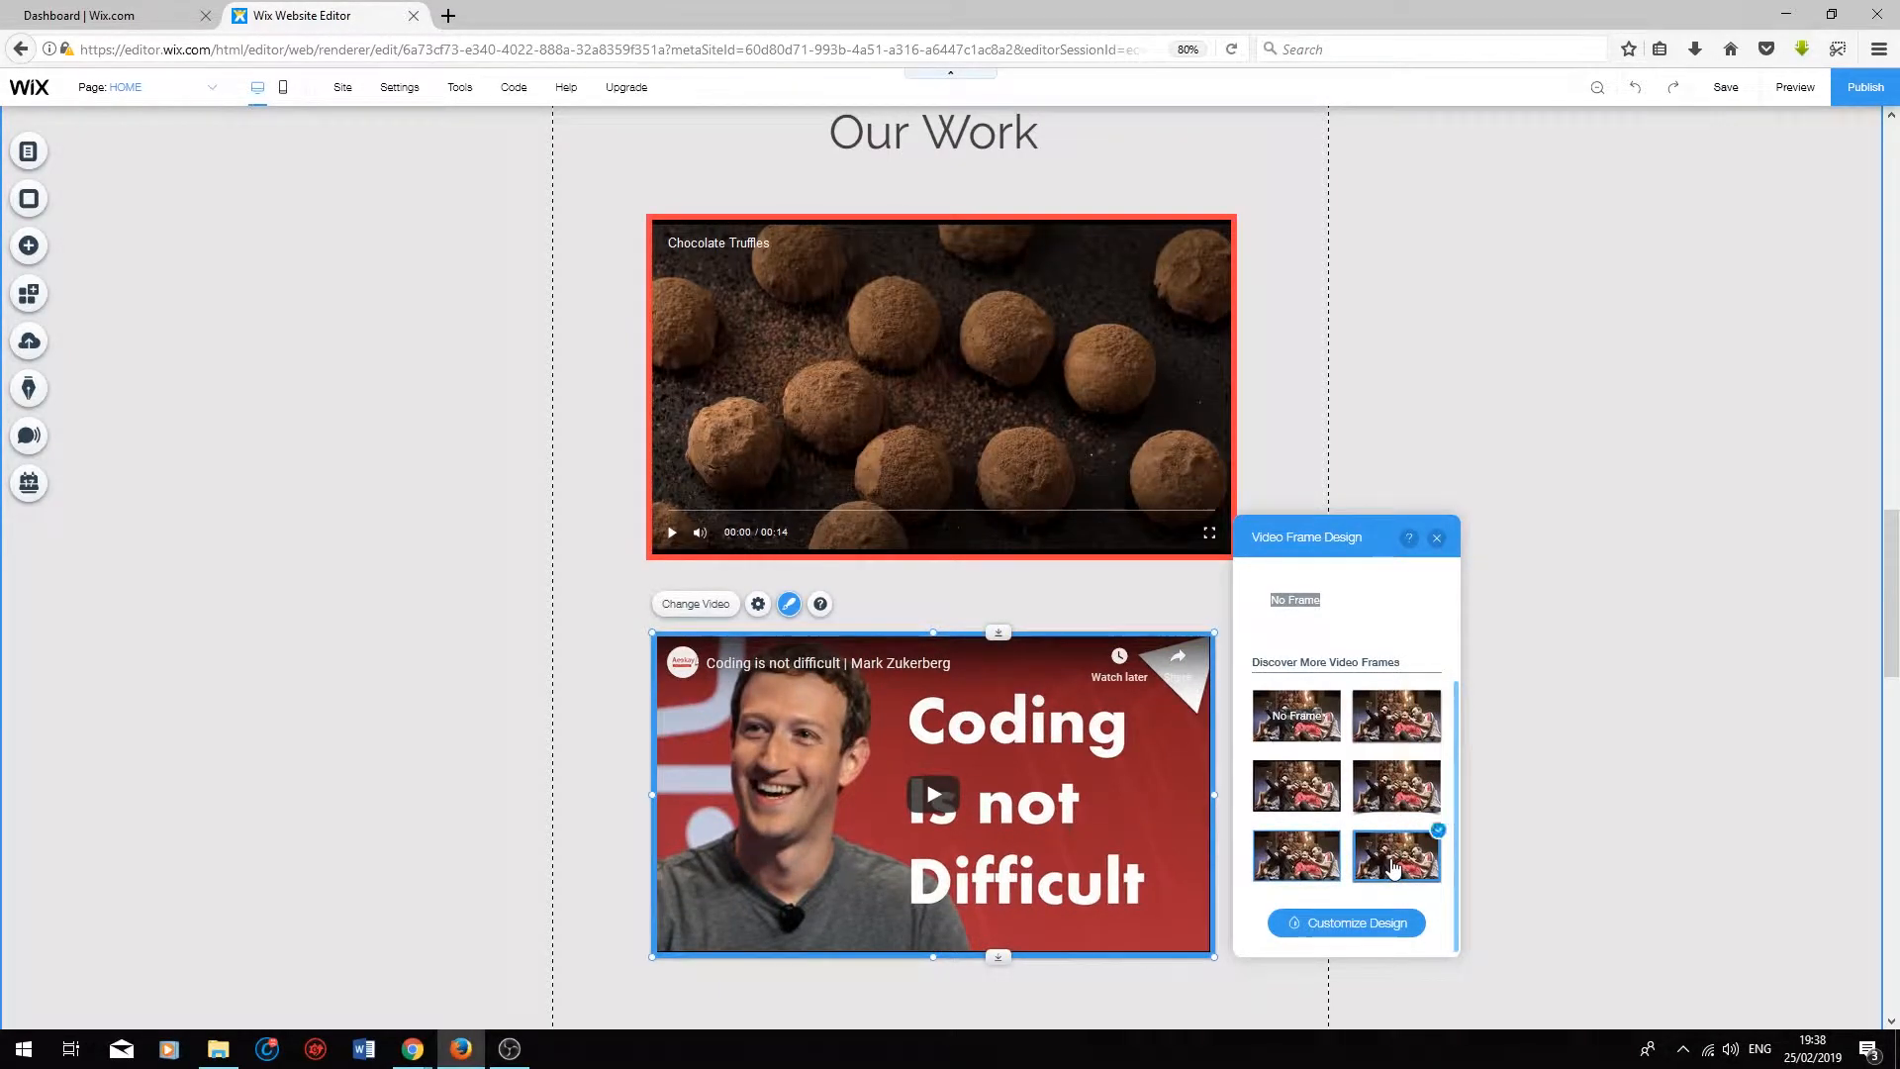
{"action": "left_click", "coordinate": [1336, 925]}
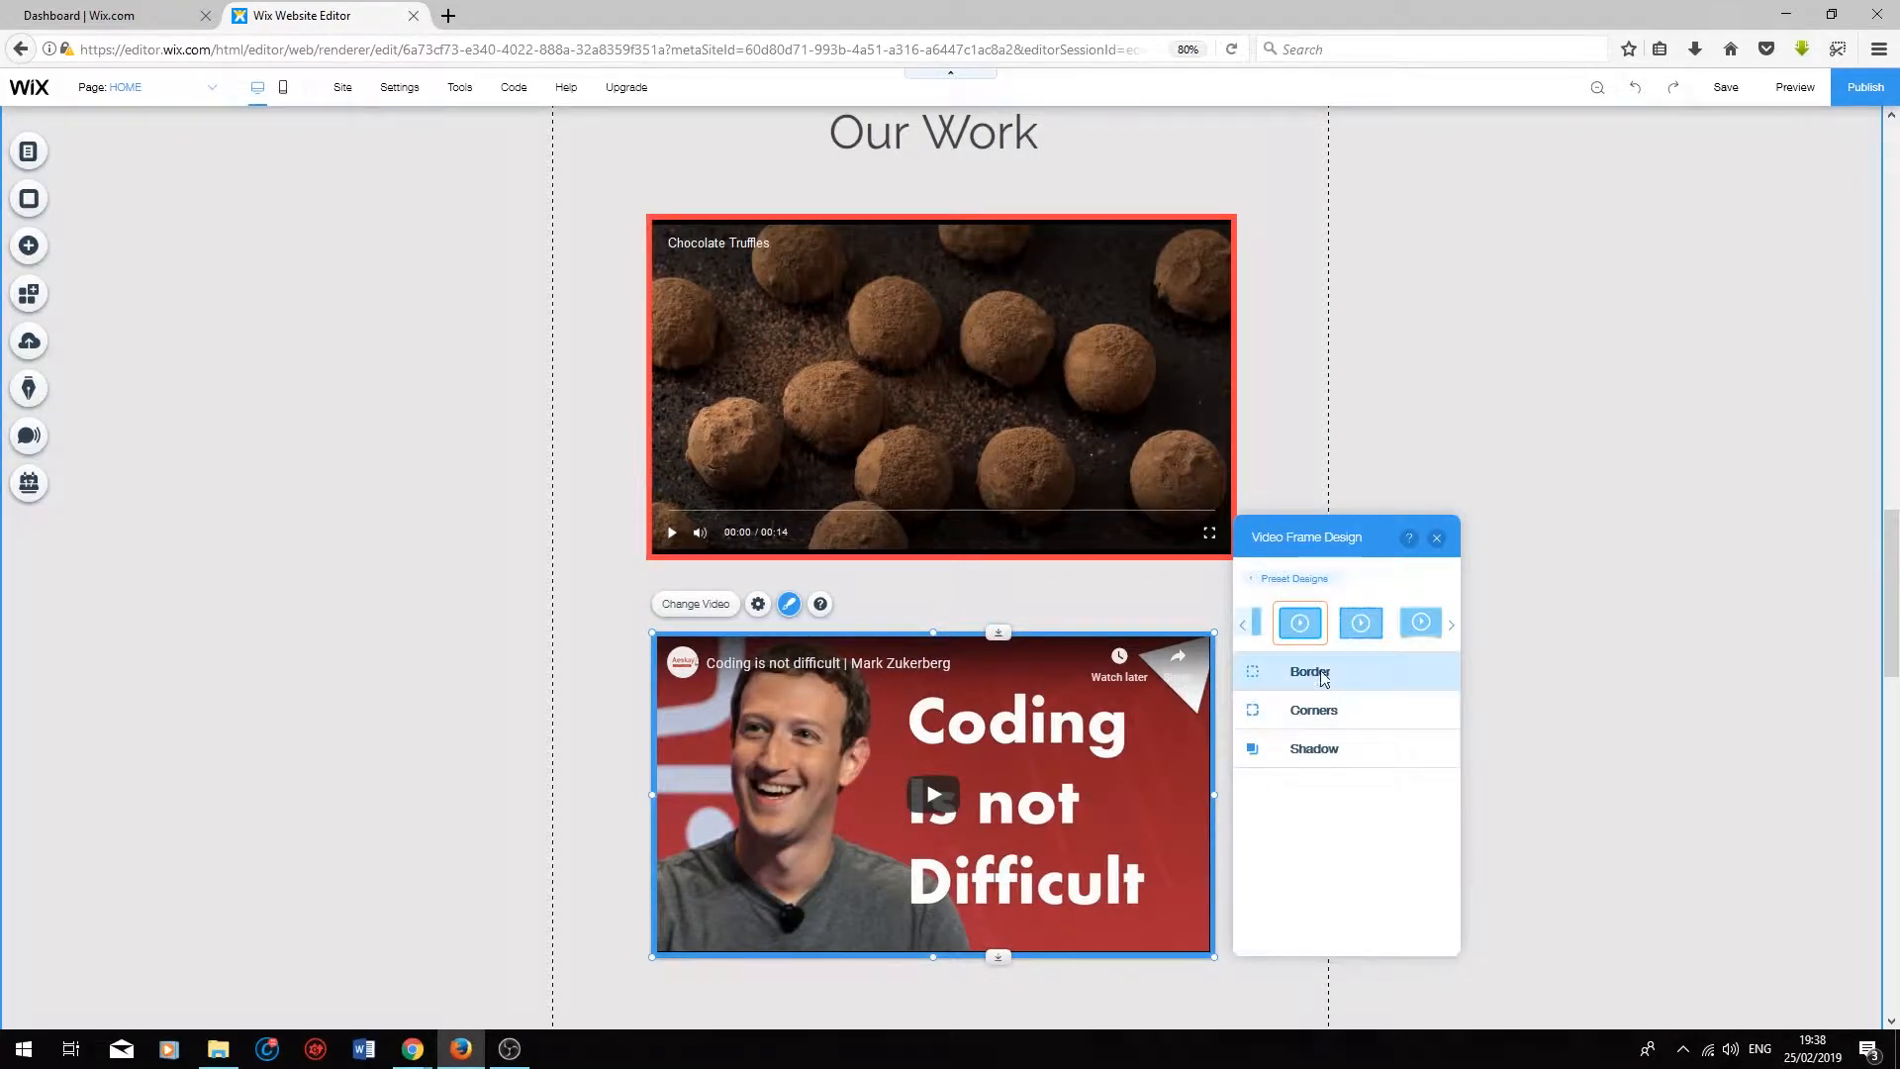
Step: Colour the coding video's border teal and set its width to 8 px
{"action": "left_click", "coordinate": [1319, 677]}
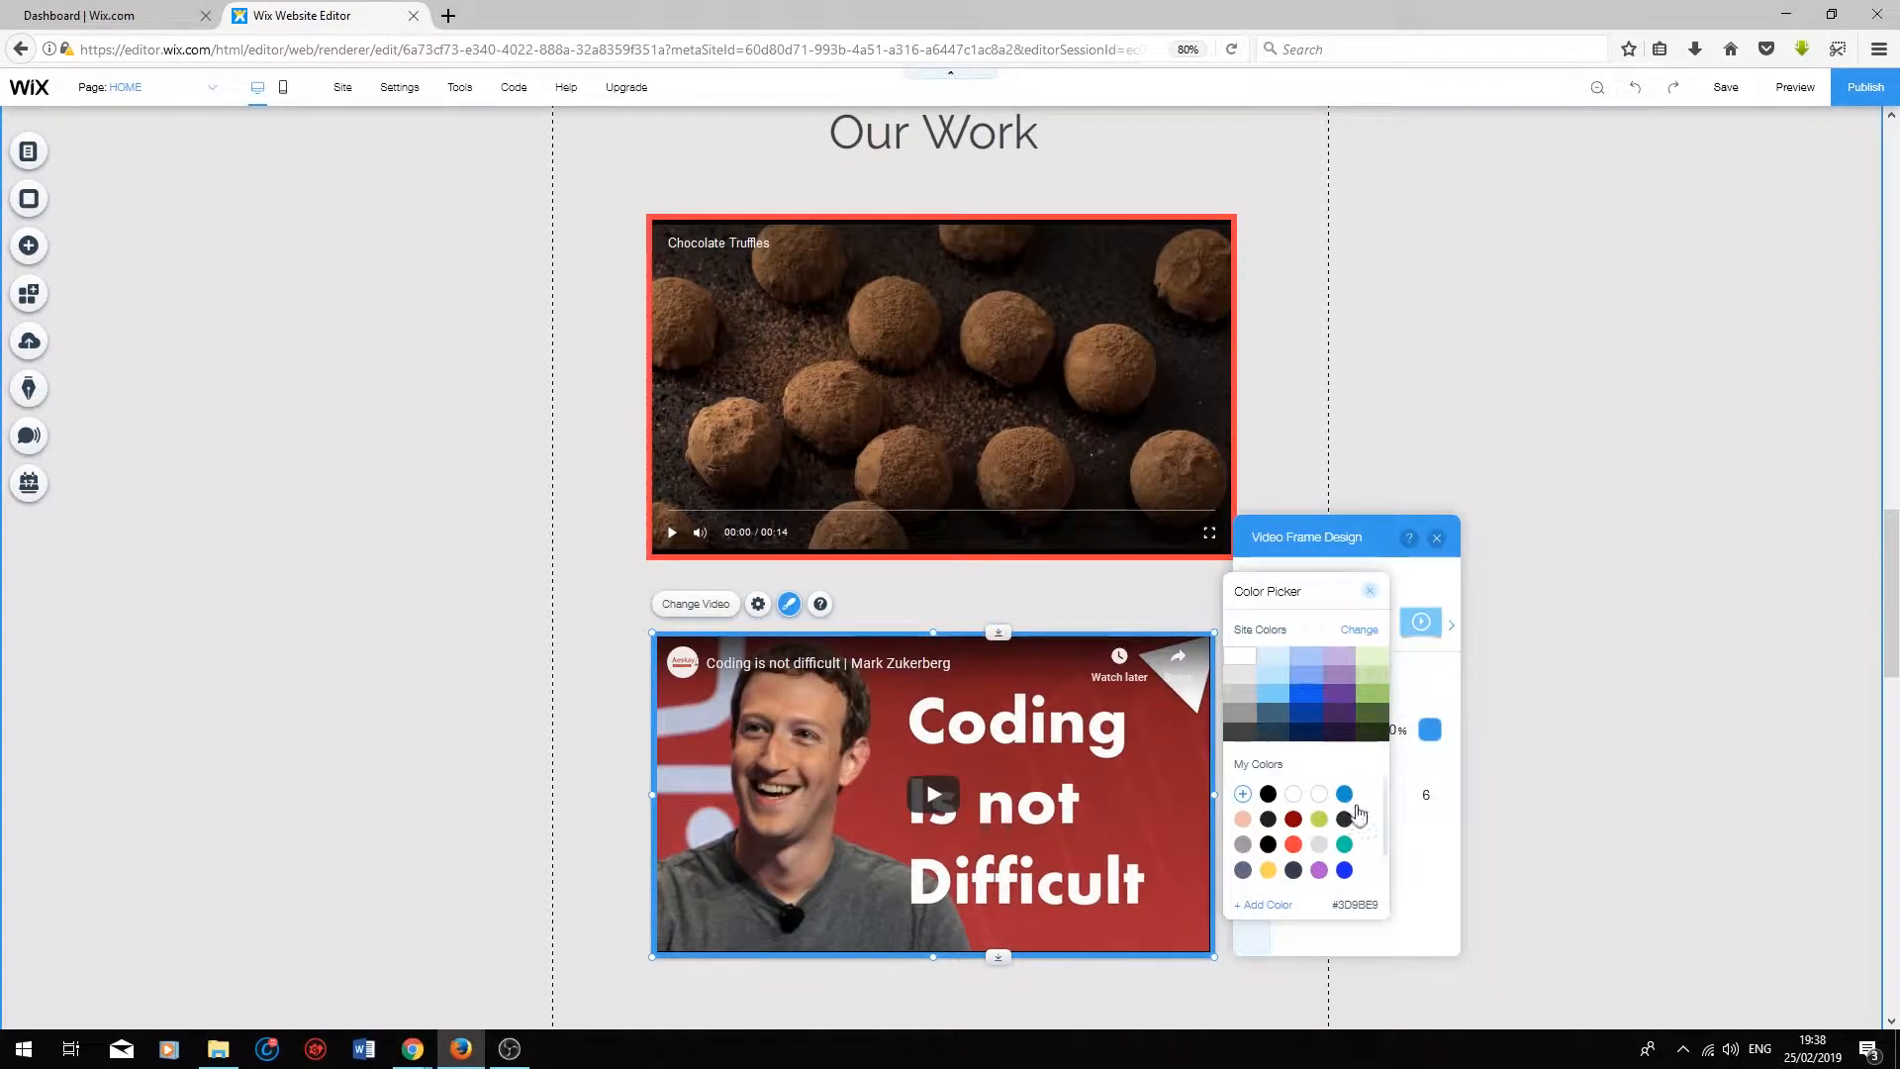
{"action": "left_click", "coordinate": [1344, 844]}
{"action": "left_click", "coordinate": [1416, 868]}
{"action": "left_click_drag", "start_coordinate": [1326, 798], "coordinate": [1336, 803]}
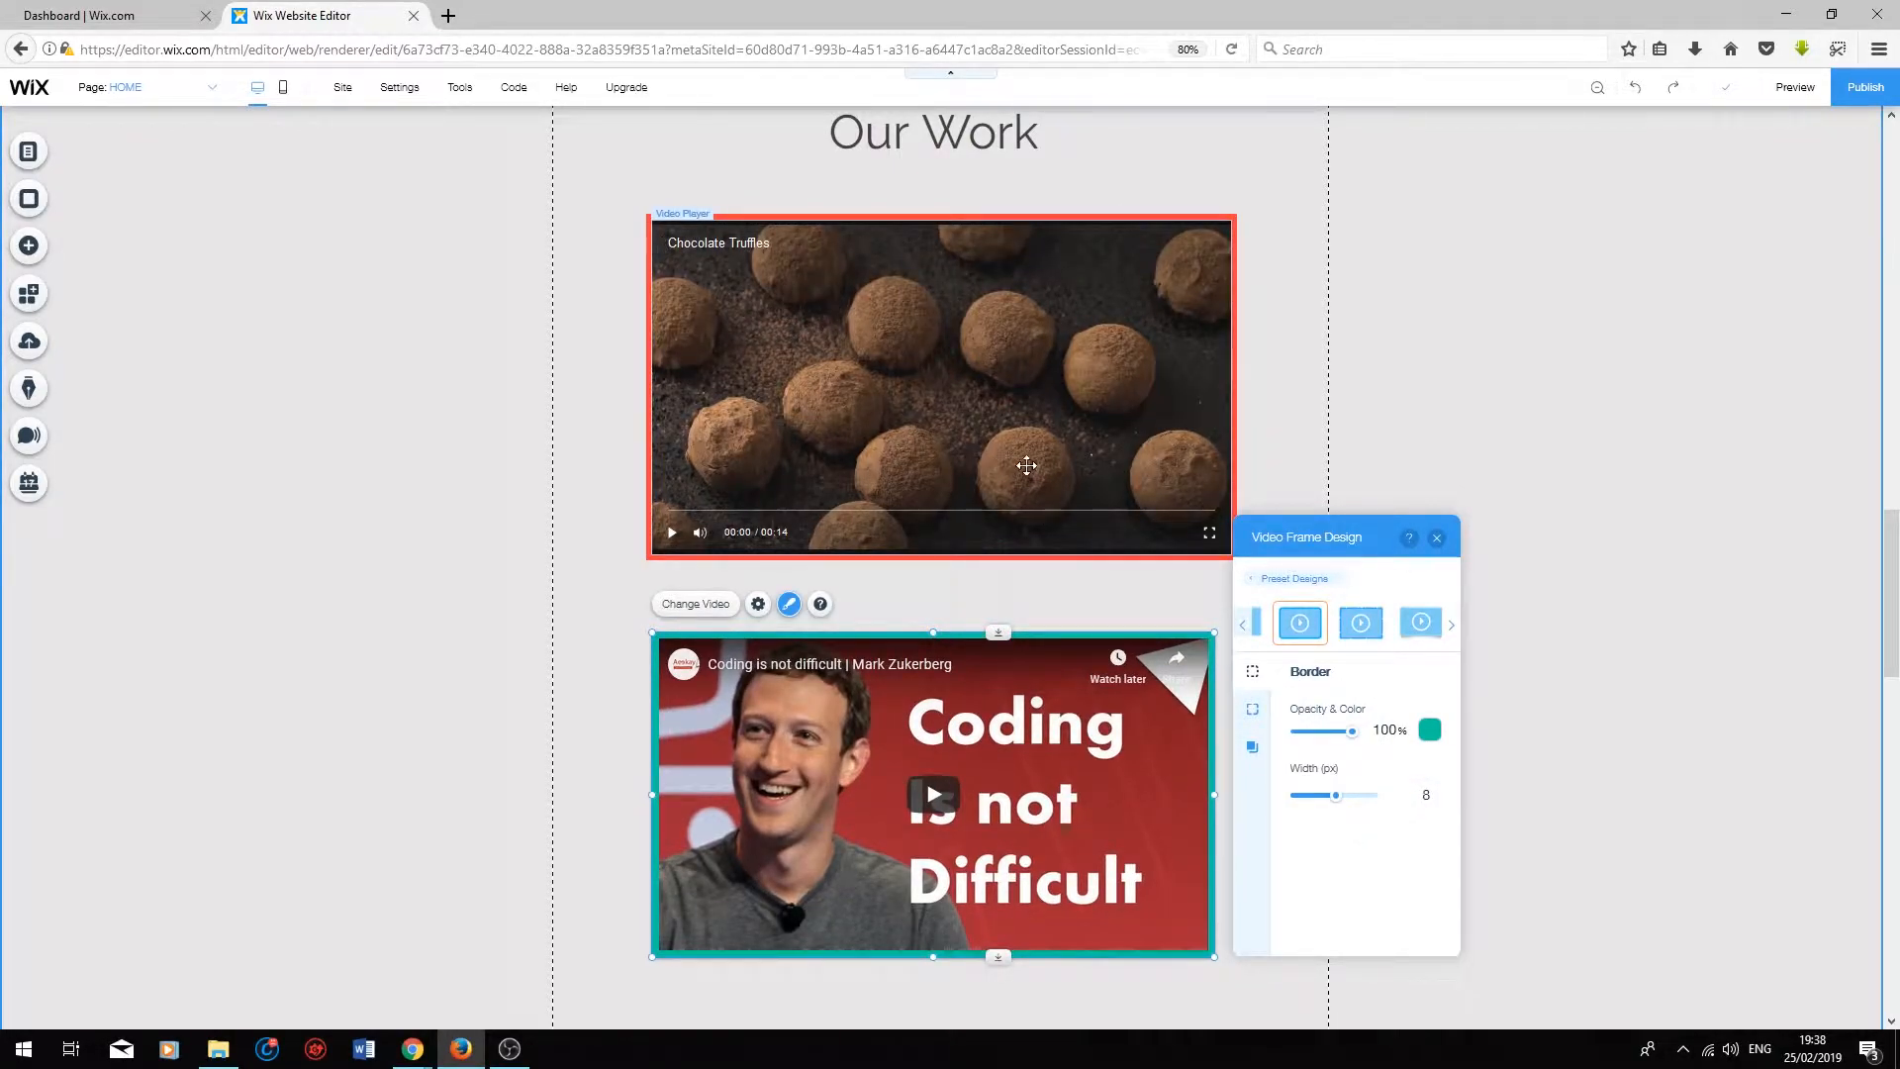
Step: Round all four corners of the coding video's frame to 30 px and view its shadow settings
{"action": "left_click", "coordinate": [1252, 708]}
{"action": "left_click", "coordinate": [1308, 737]}
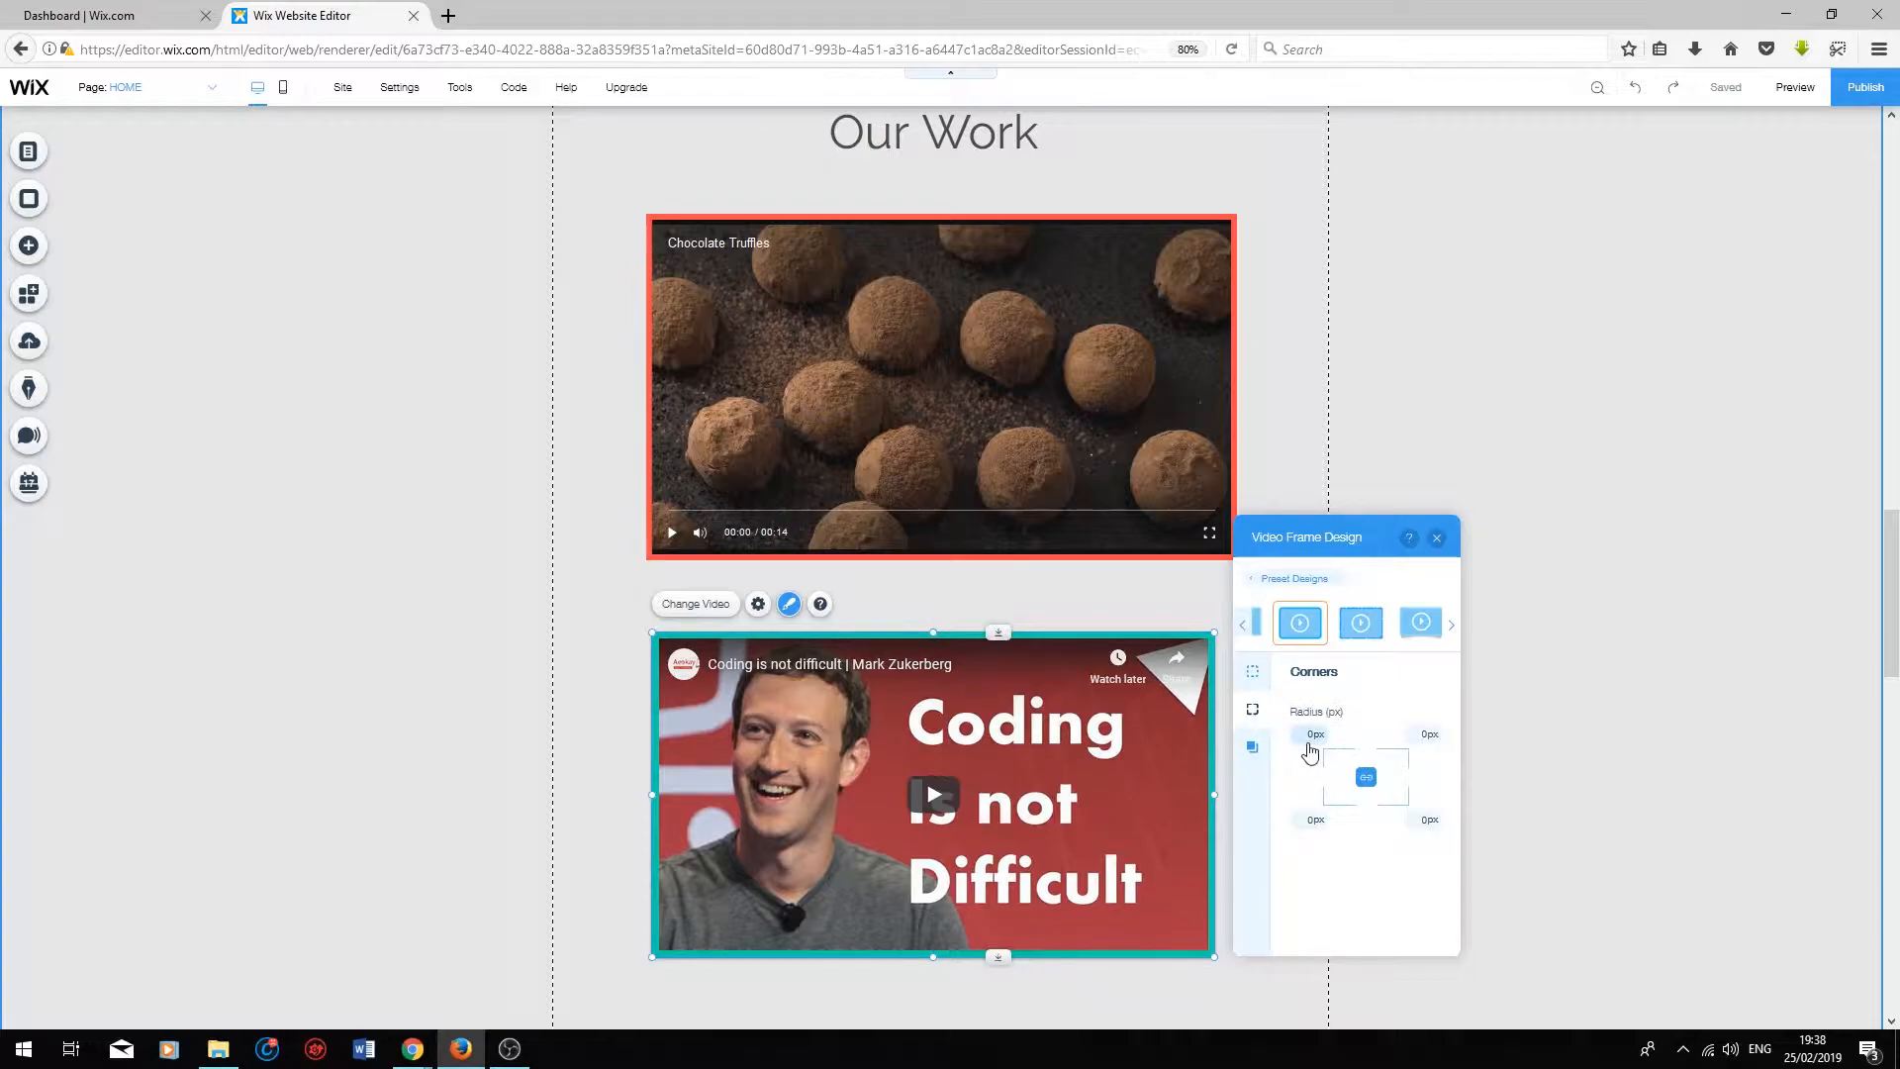
{"action": "type", "text": "30"}
{"action": "key", "text": "Return"}
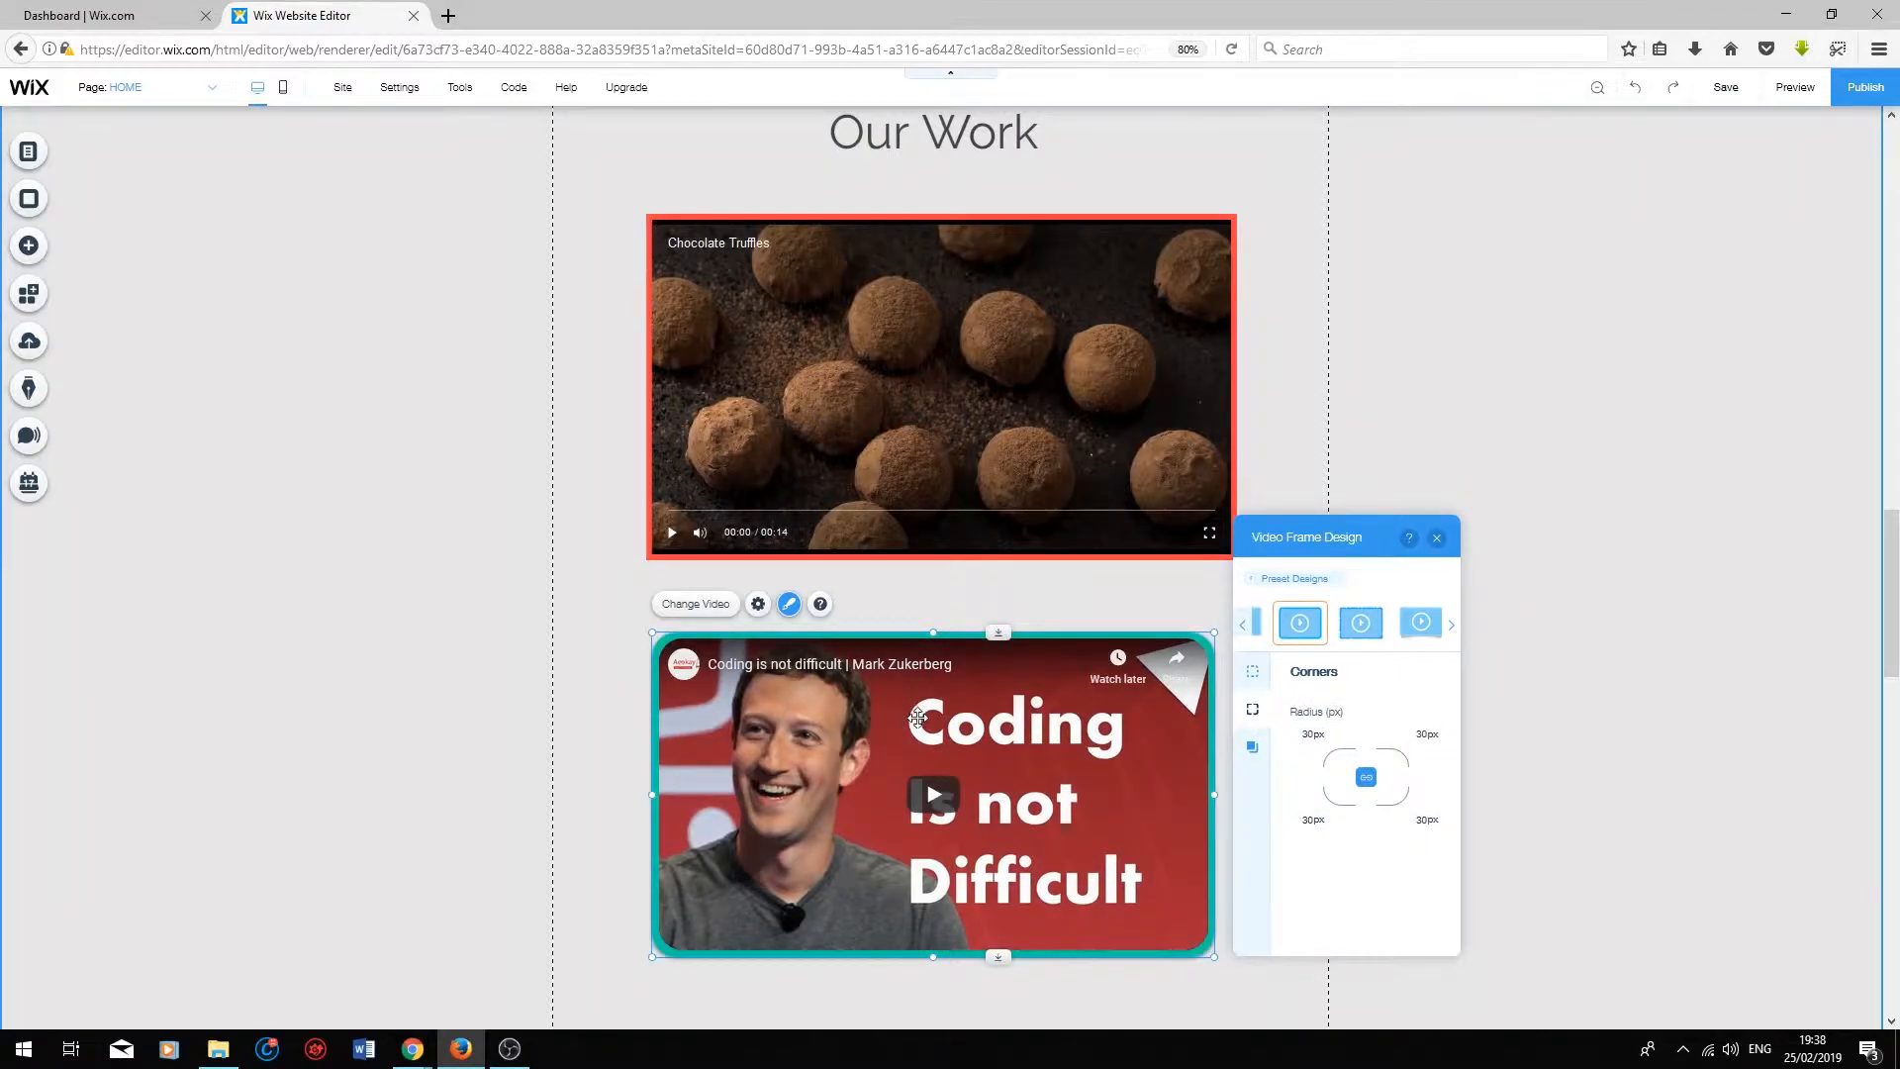
{"action": "left_click", "coordinate": [1252, 748]}
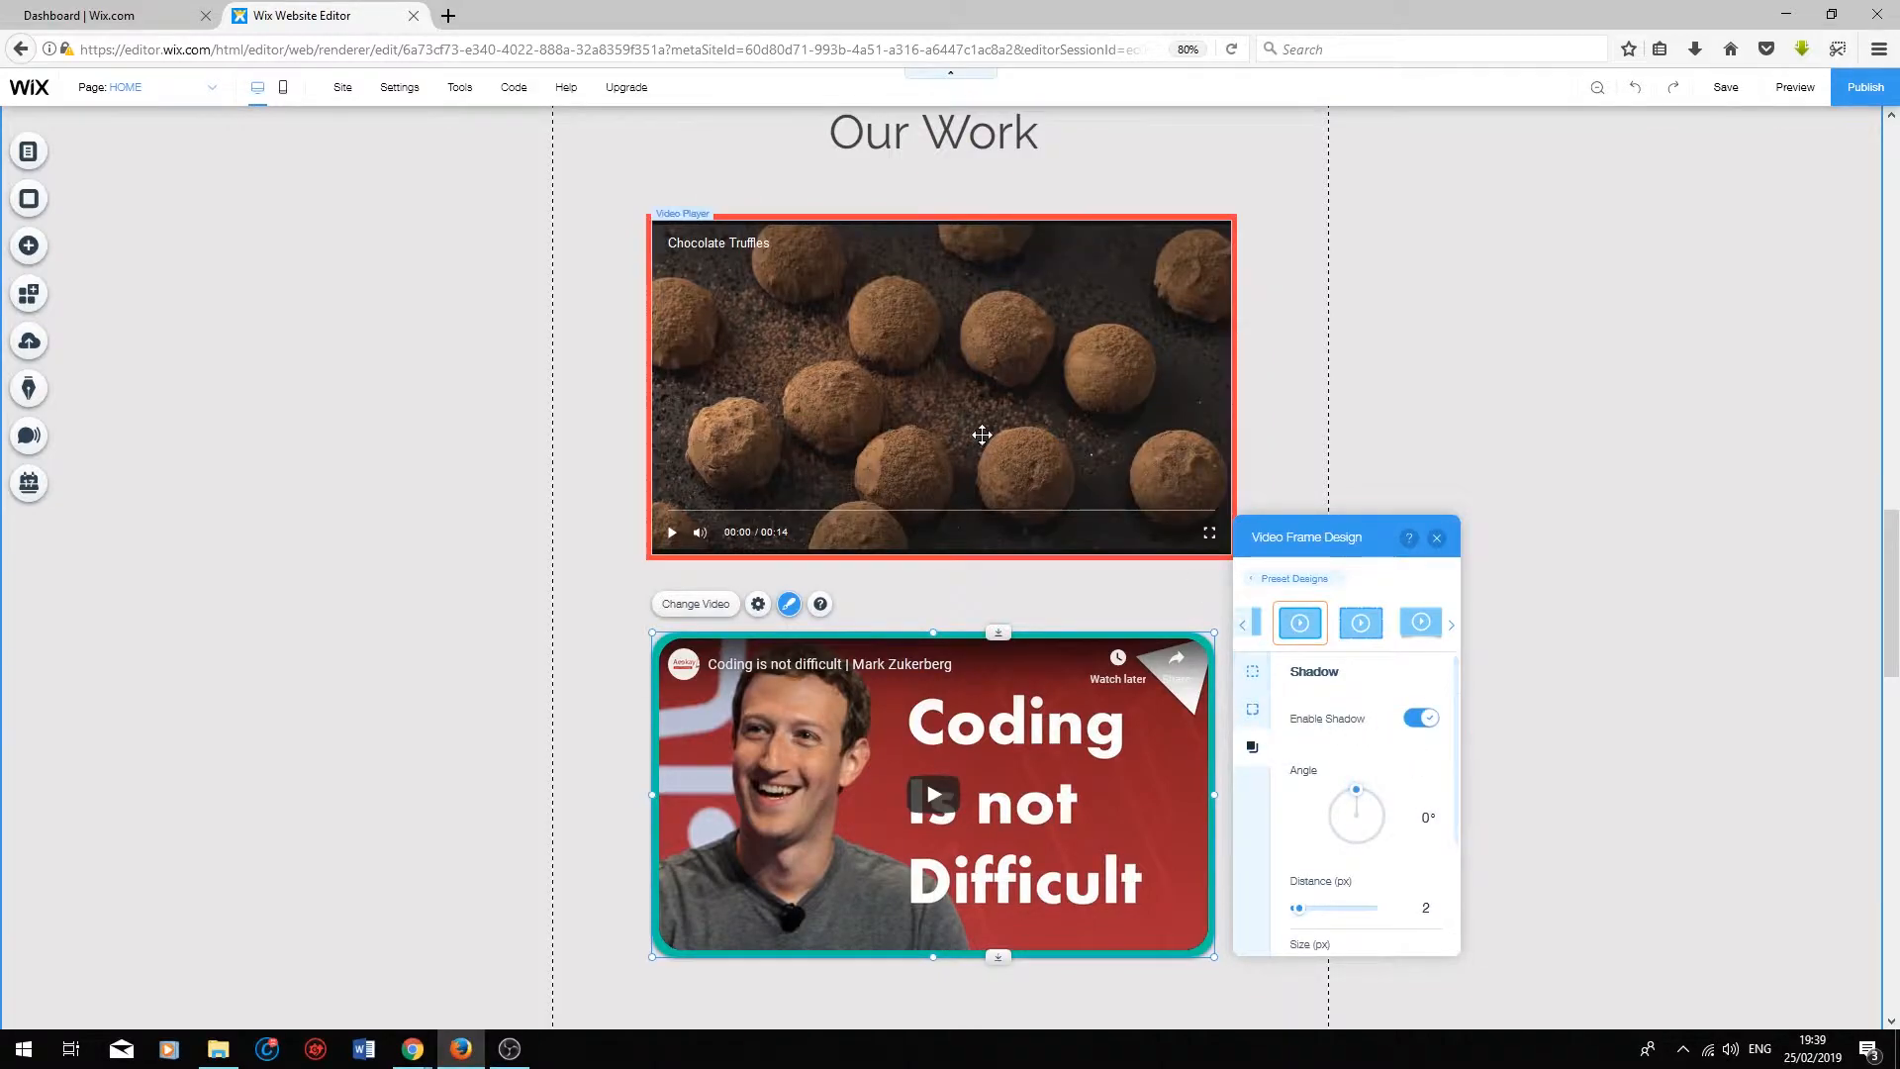
{"action": "left_click", "coordinate": [1437, 537]}
Step: Look through the other video elements available to add, from Wix Video and VideoBox to Transparent Video and Related Apps
{"action": "scroll", "coordinate": [736, 349], "scroll_direction": "down", "scroll_amount": 5}
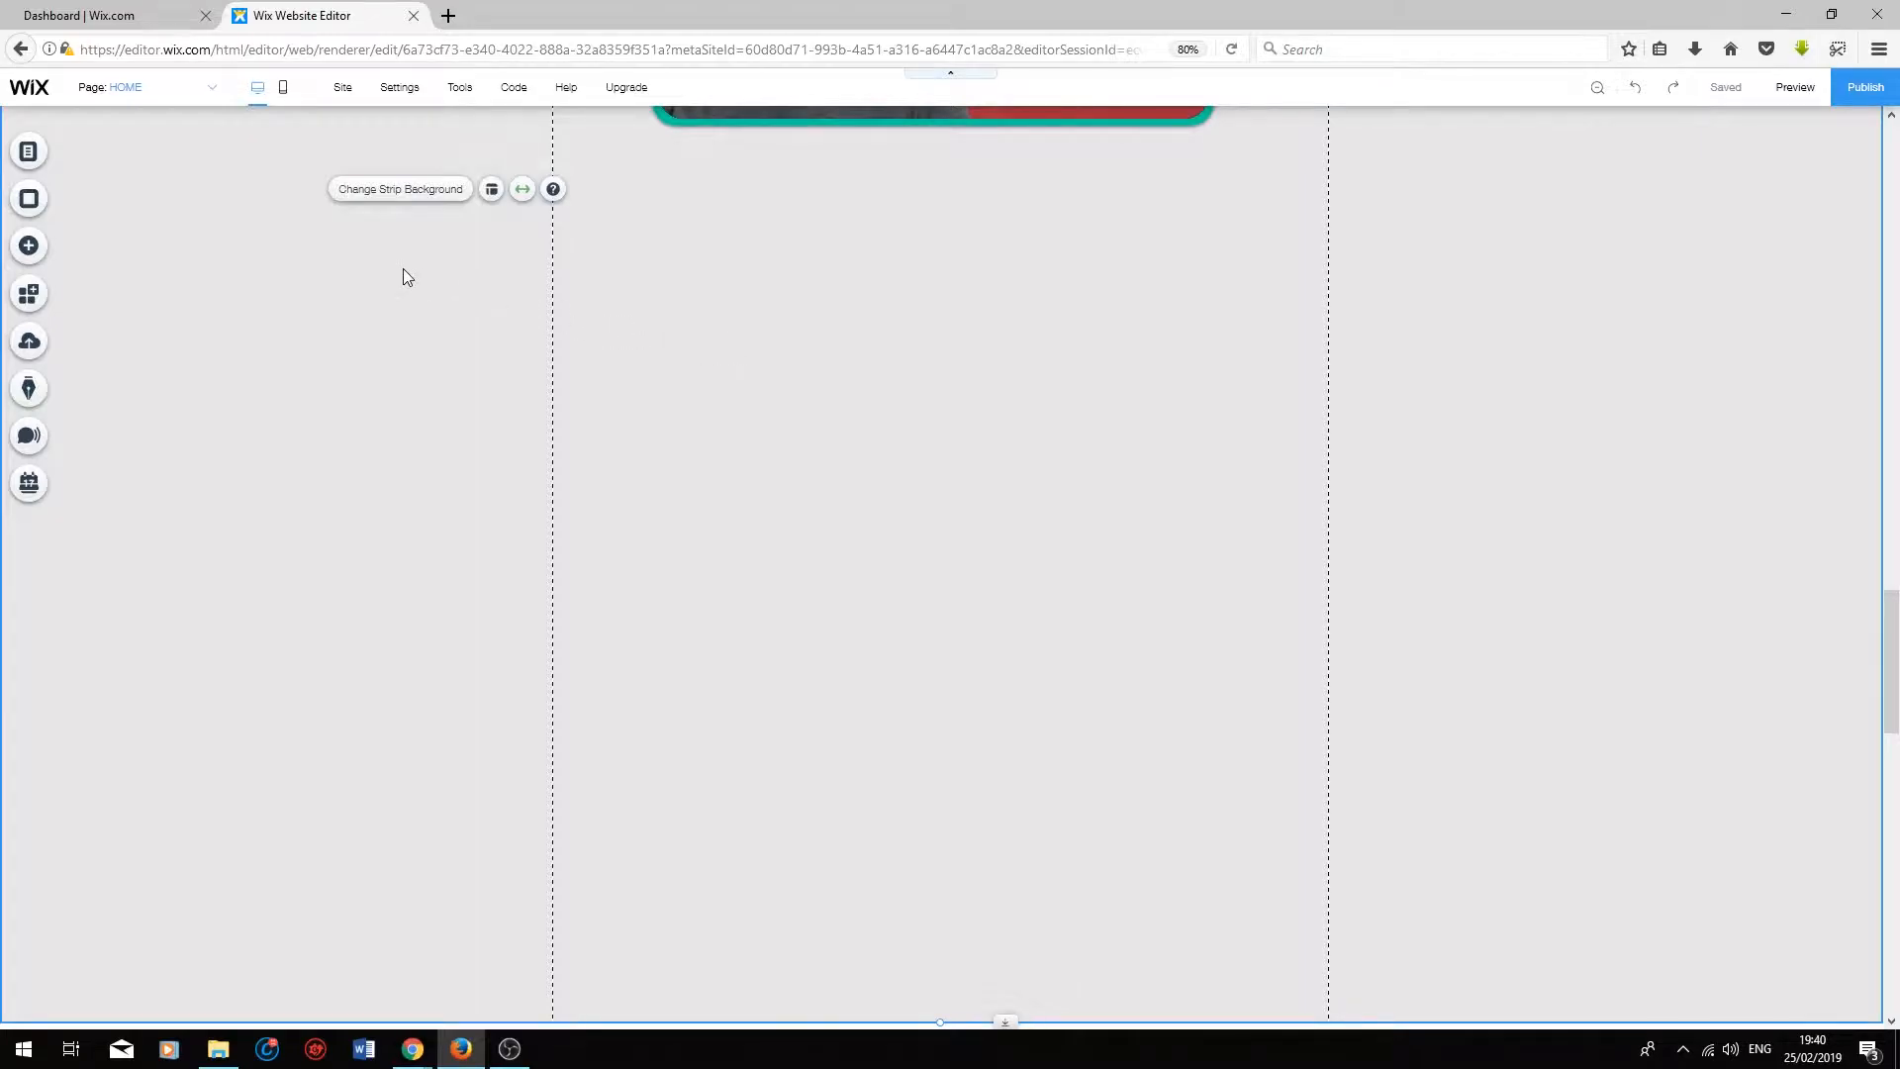
{"action": "left_click", "coordinate": [29, 248]}
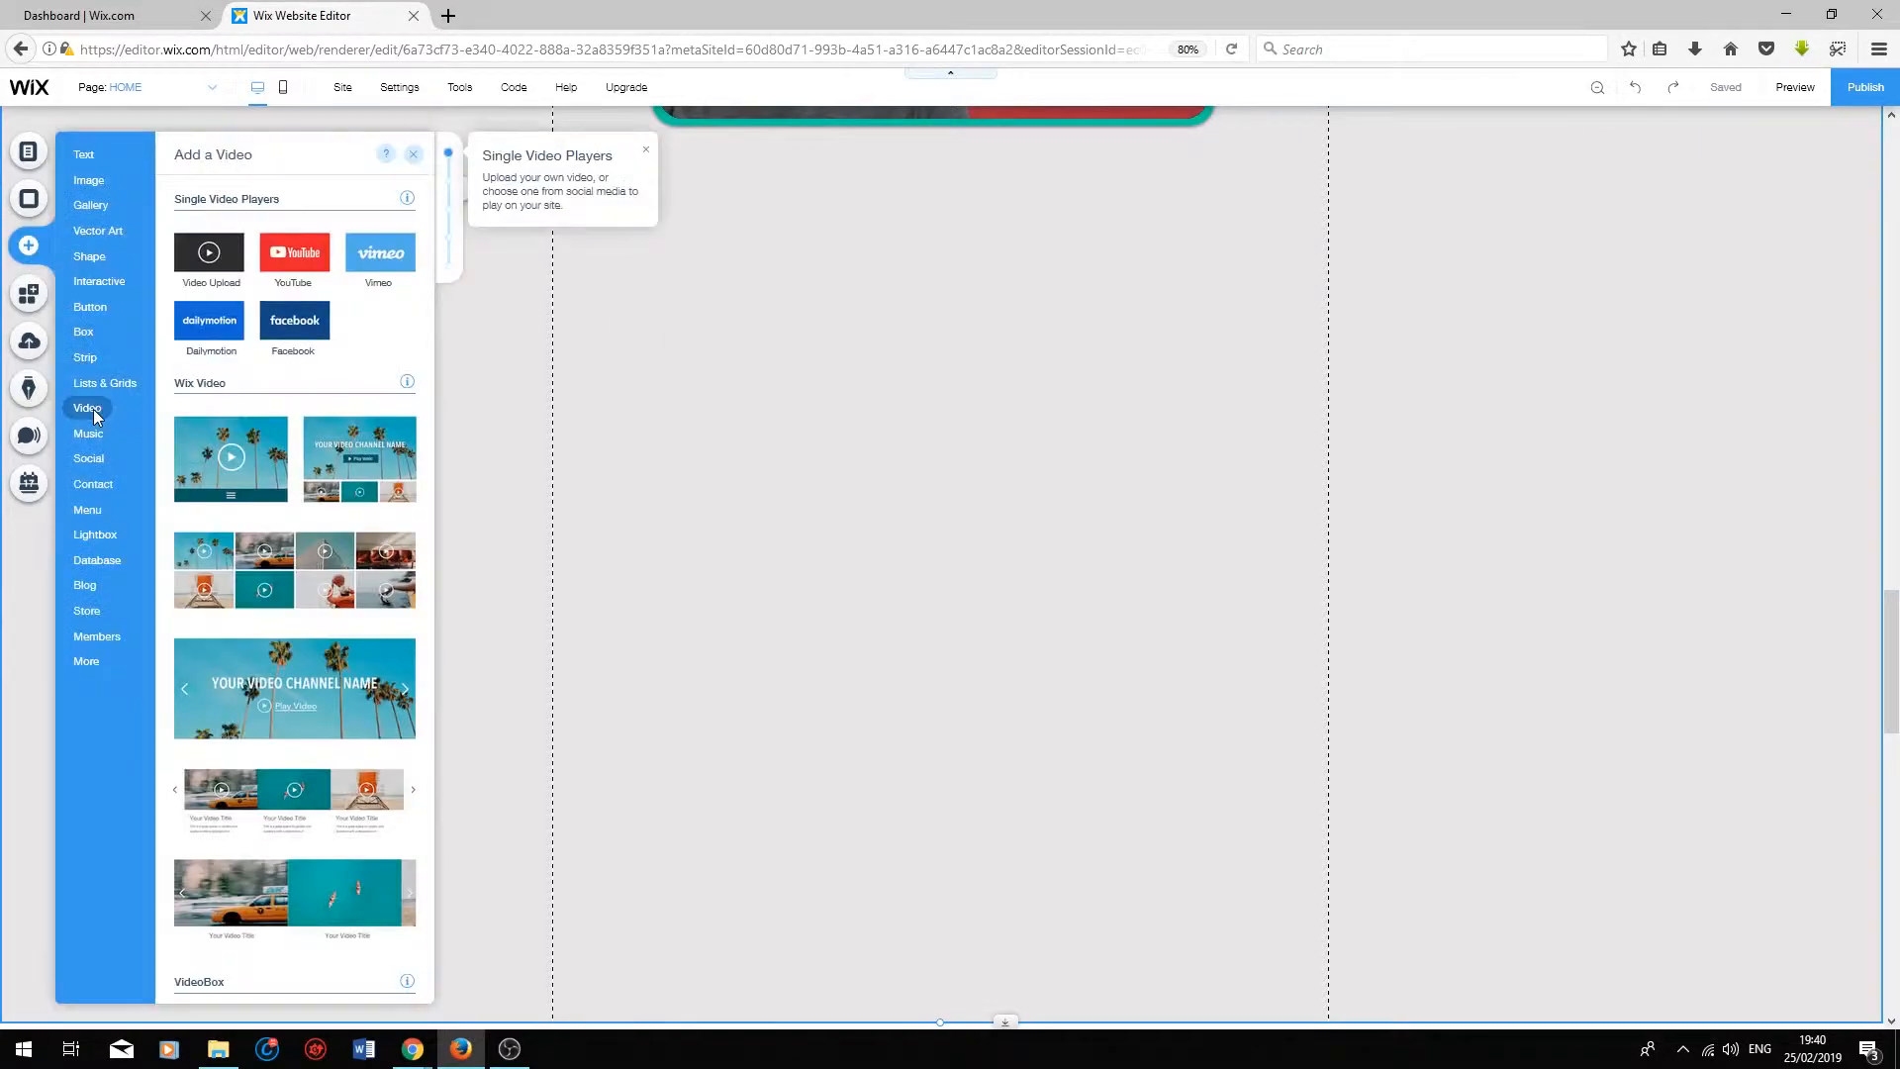
{"action": "scroll", "coordinate": [226, 435], "scroll_direction": "down", "scroll_amount": 2}
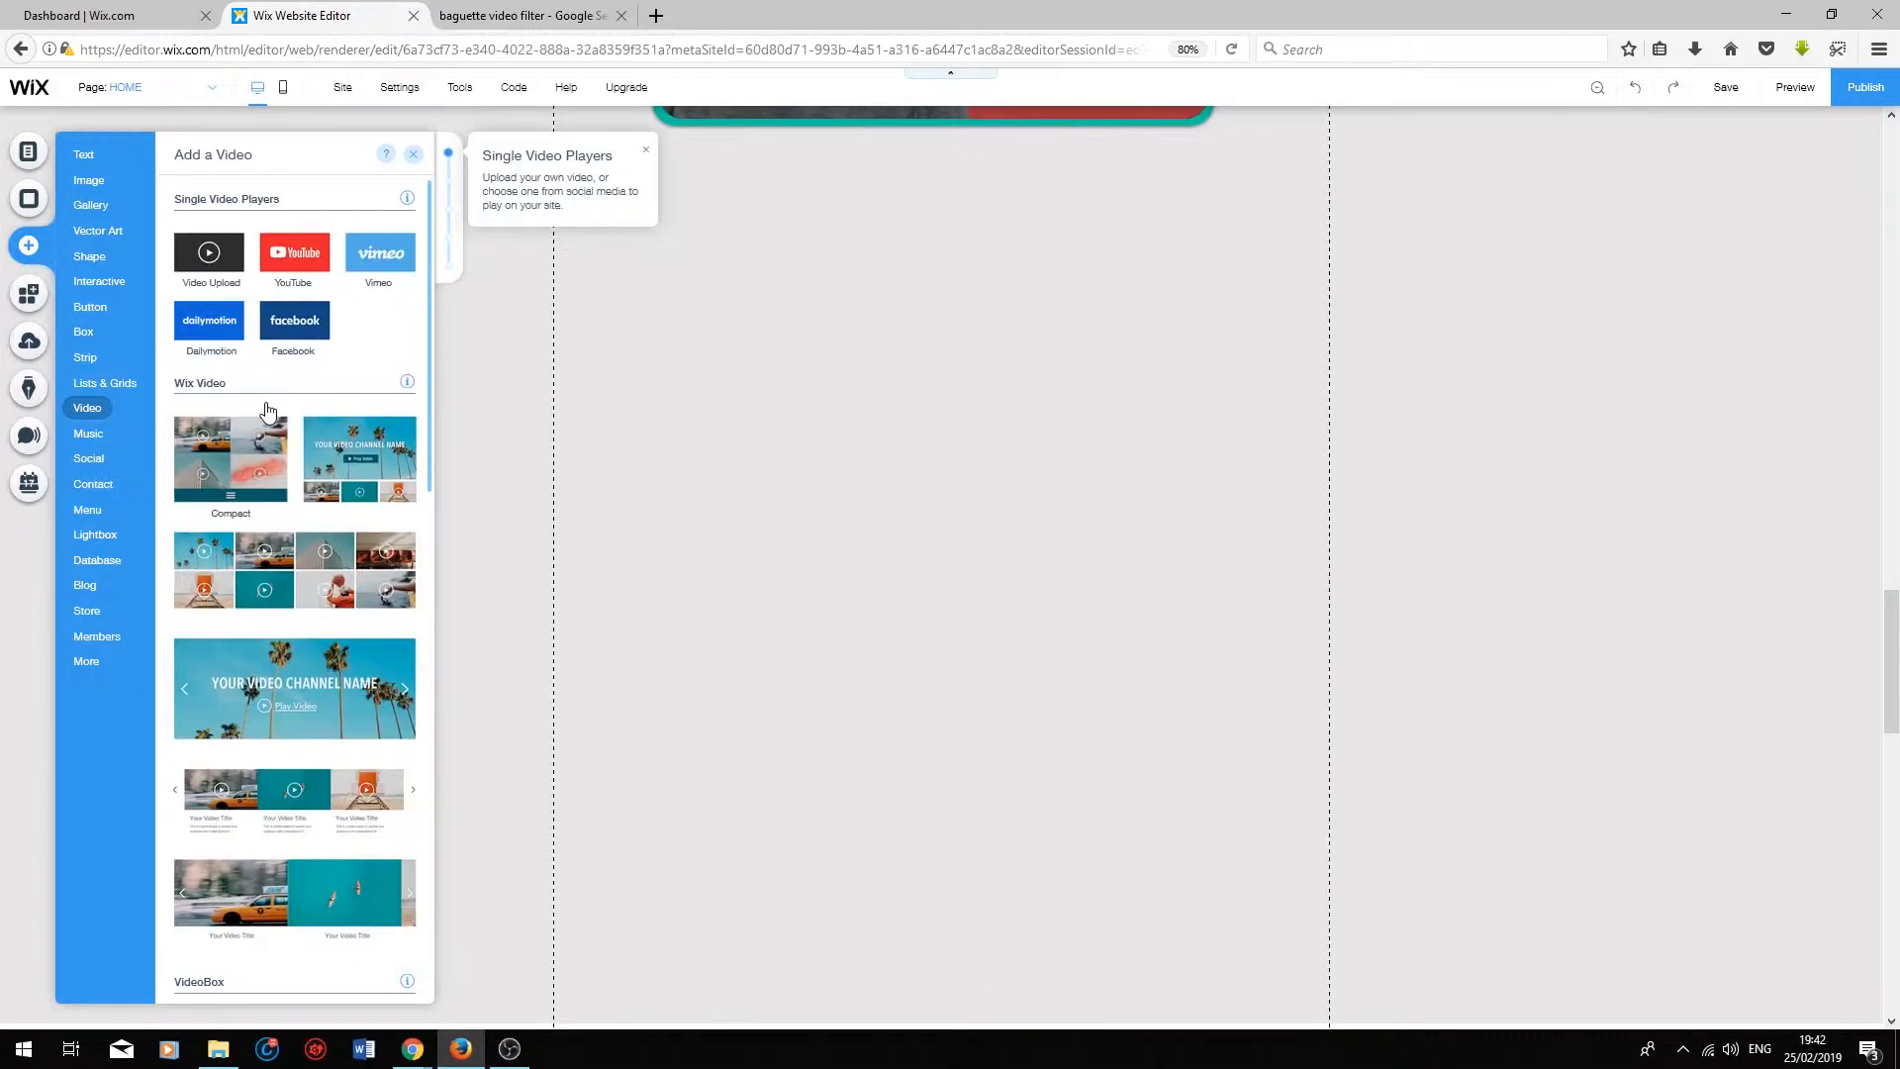
{"action": "scroll", "coordinate": [267, 408], "scroll_direction": "down", "scroll_amount": 8}
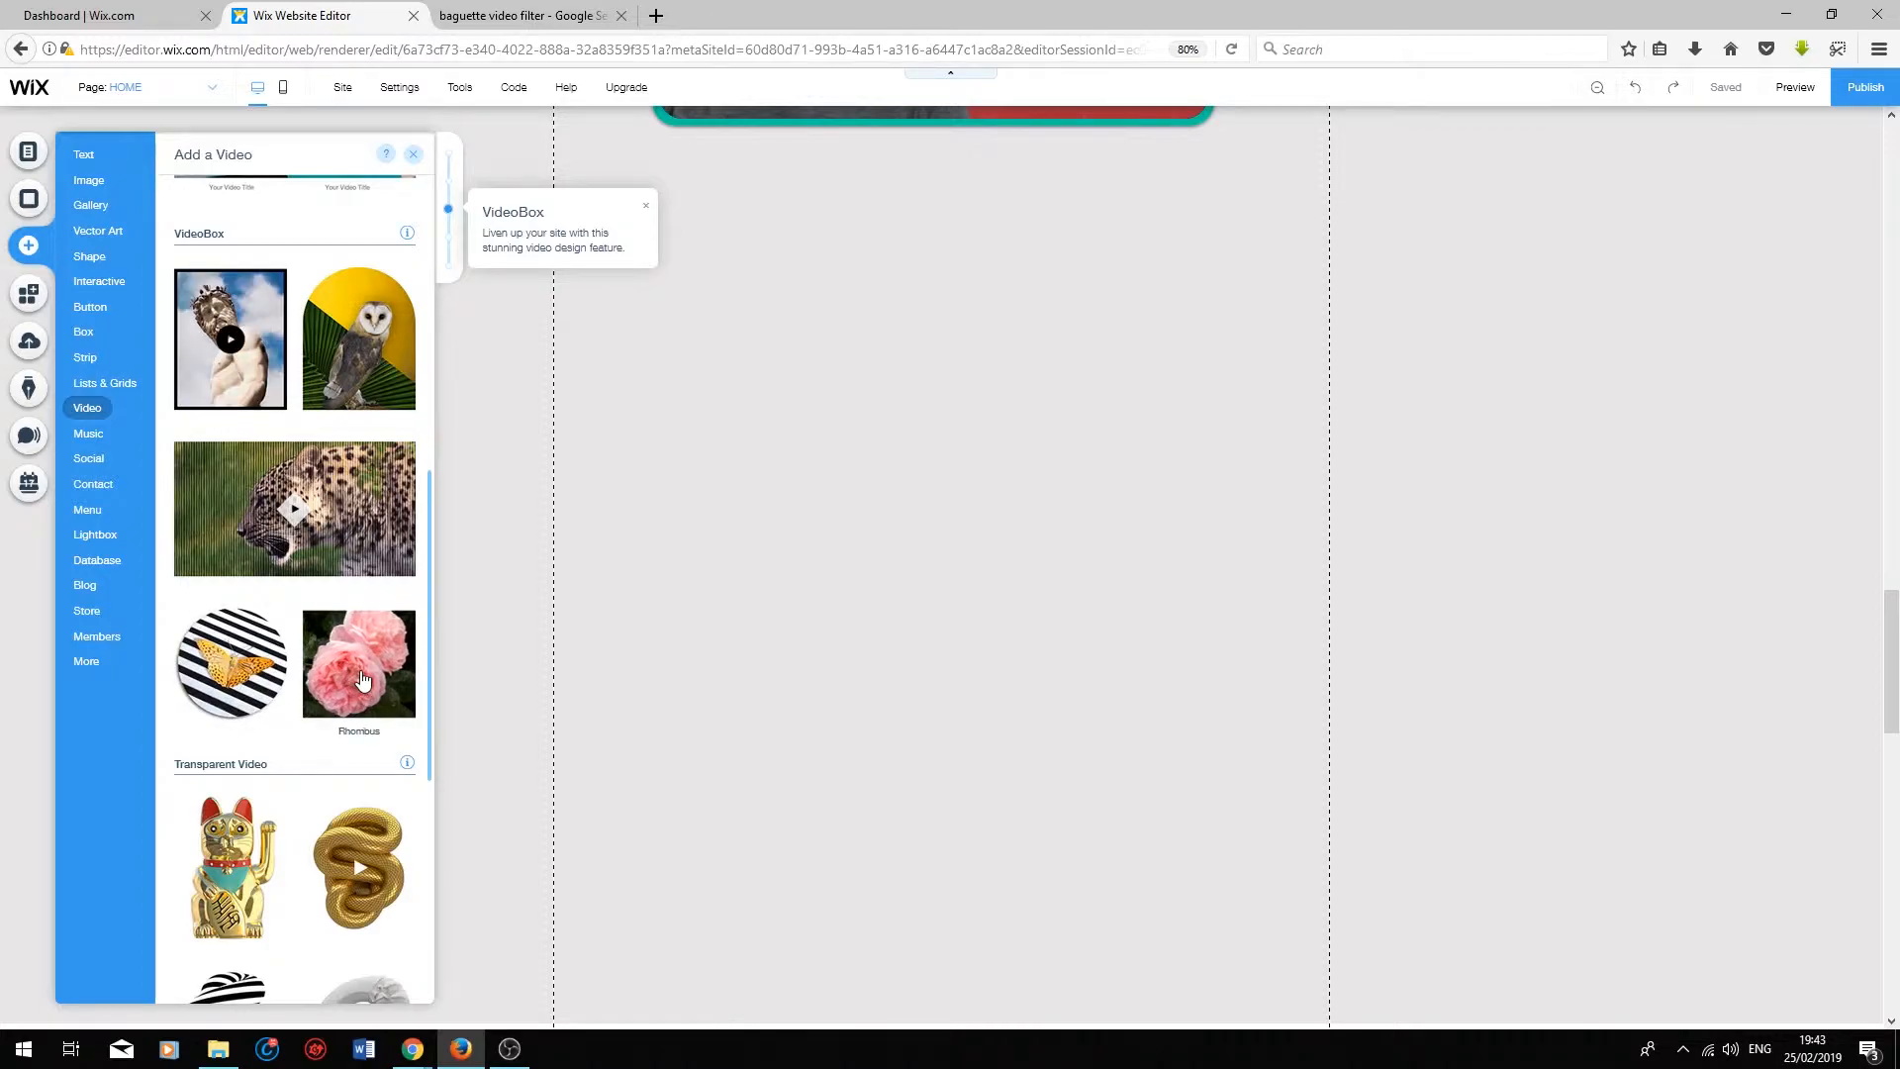
{"action": "scroll", "coordinate": [307, 554], "scroll_direction": "down", "scroll_amount": 4}
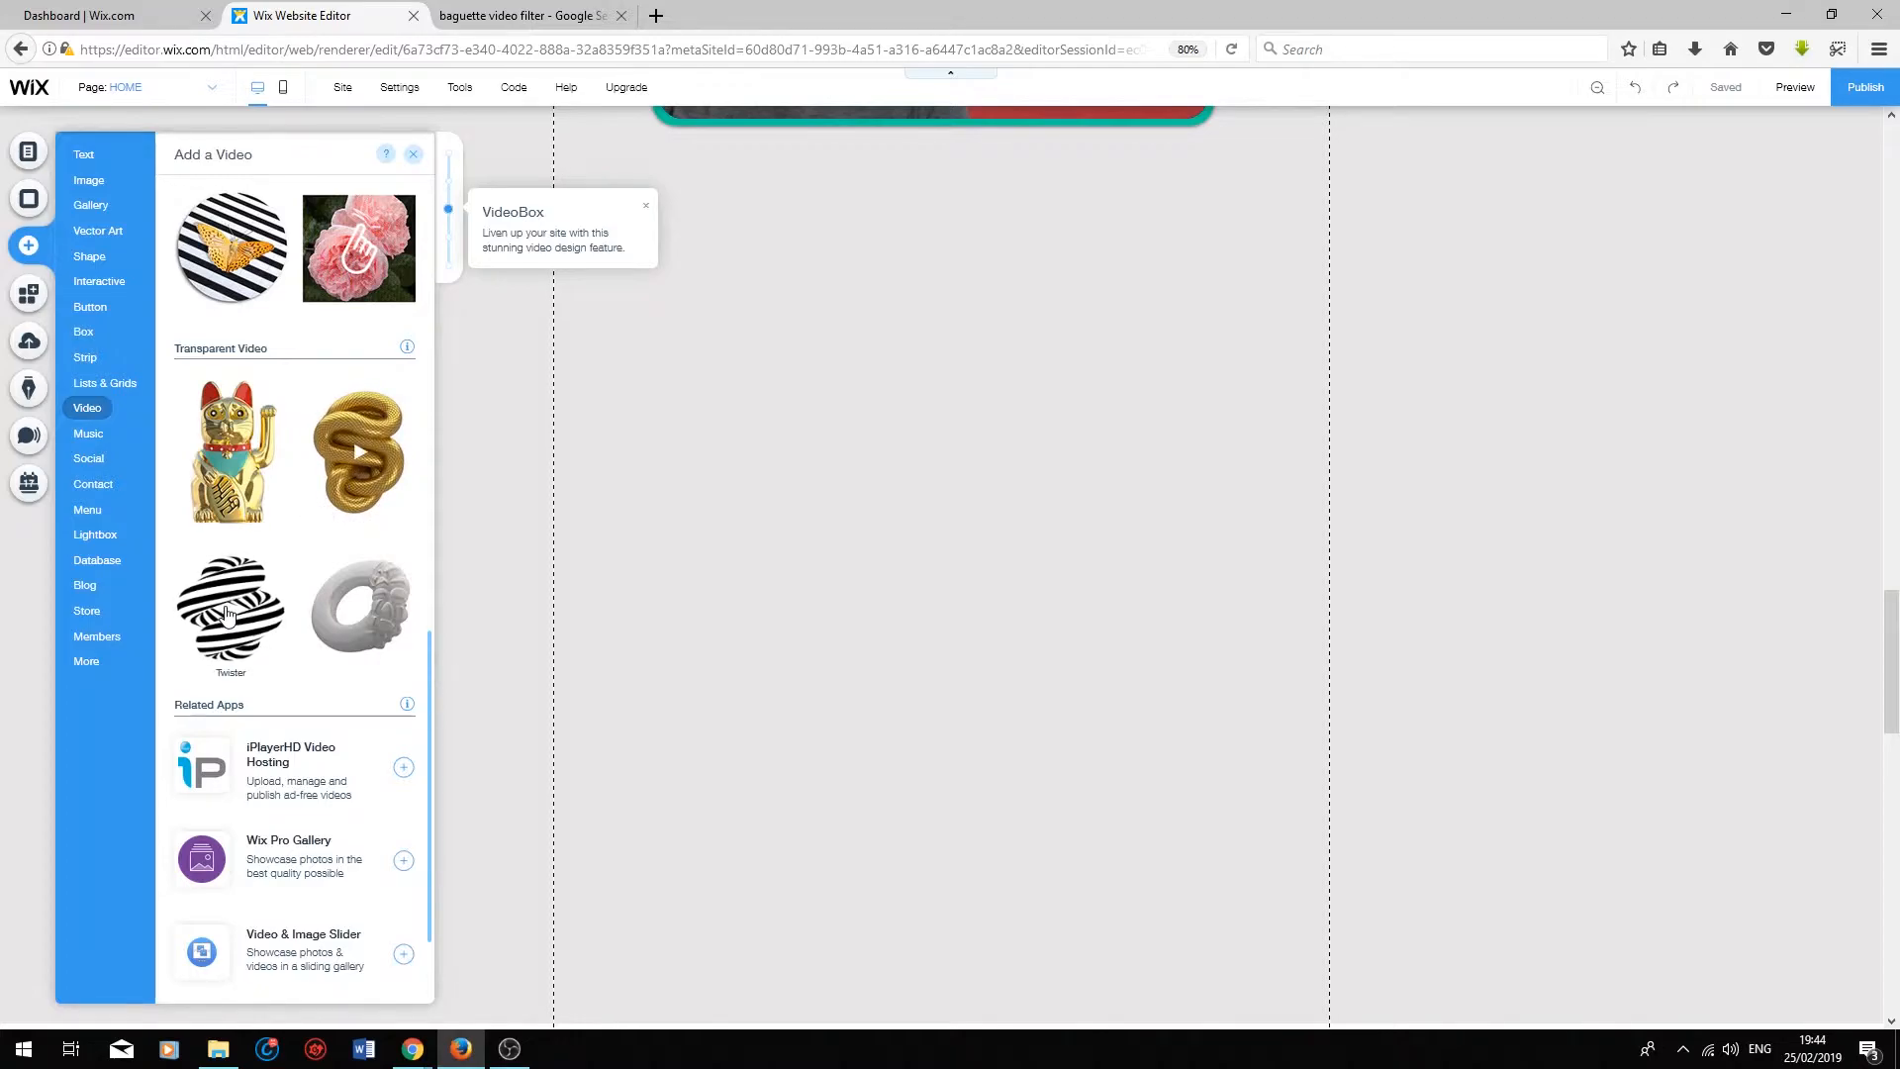
{"action": "scroll", "coordinate": [288, 554], "scroll_direction": "down", "scroll_amount": 2}
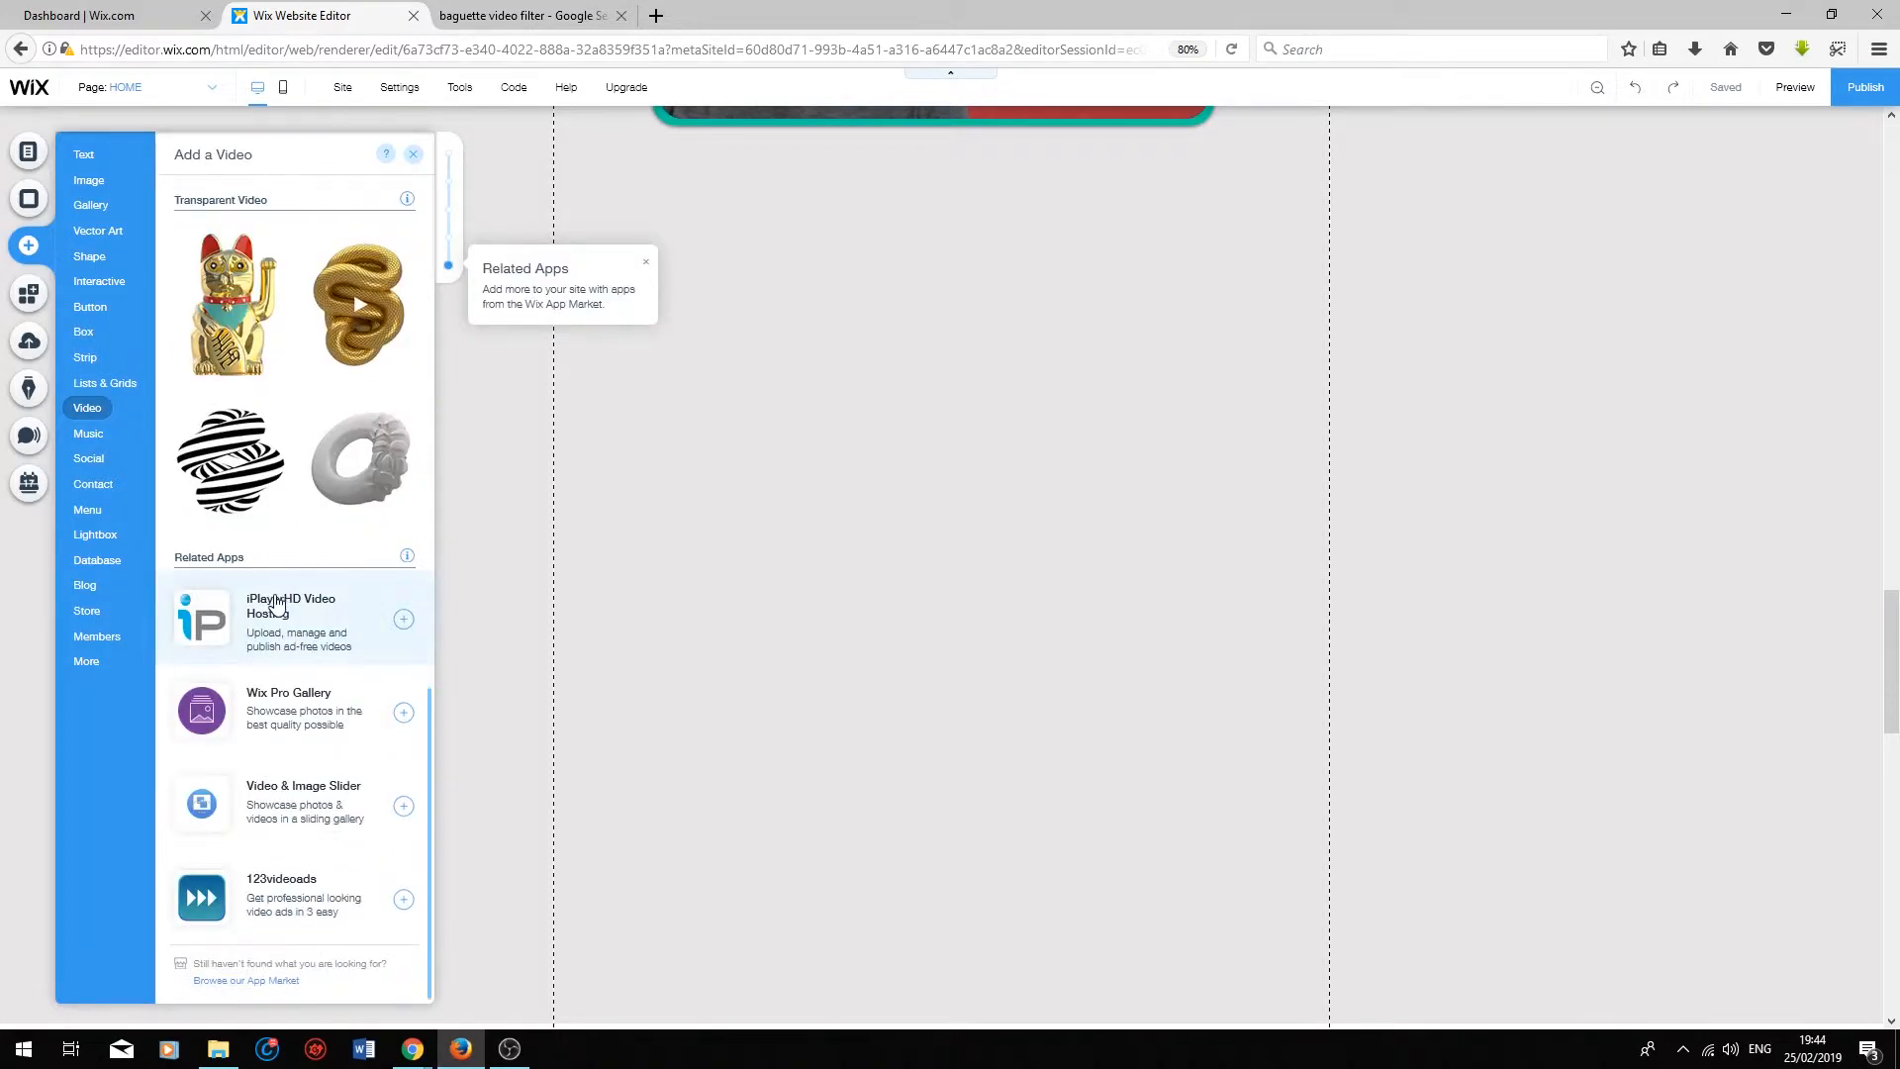